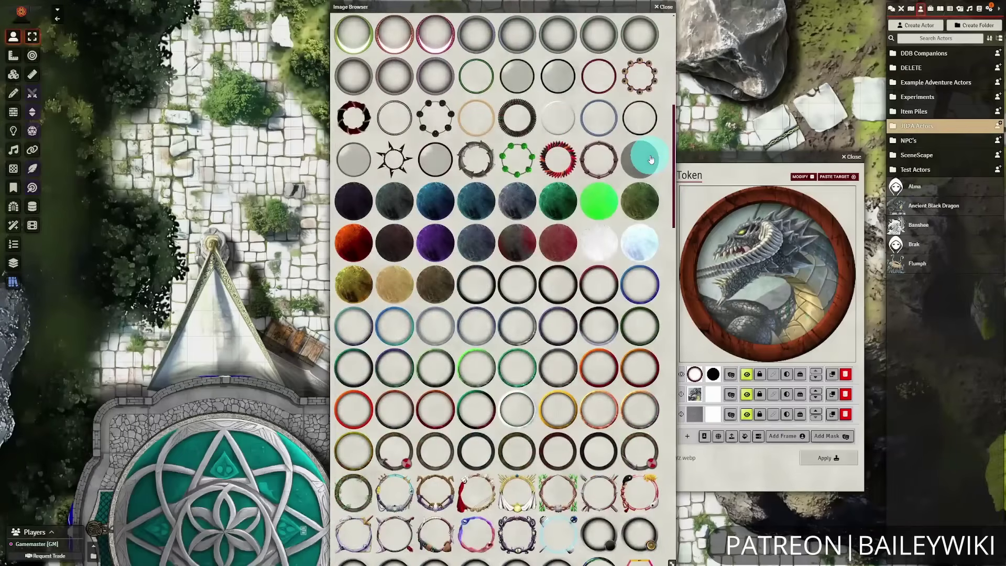
# - Browse the available token frame images and pick a crimson ring frame for the dragon token
pyautogui.scroll(-1, 651, 281)
pyautogui.scroll(-15, 643, 296)
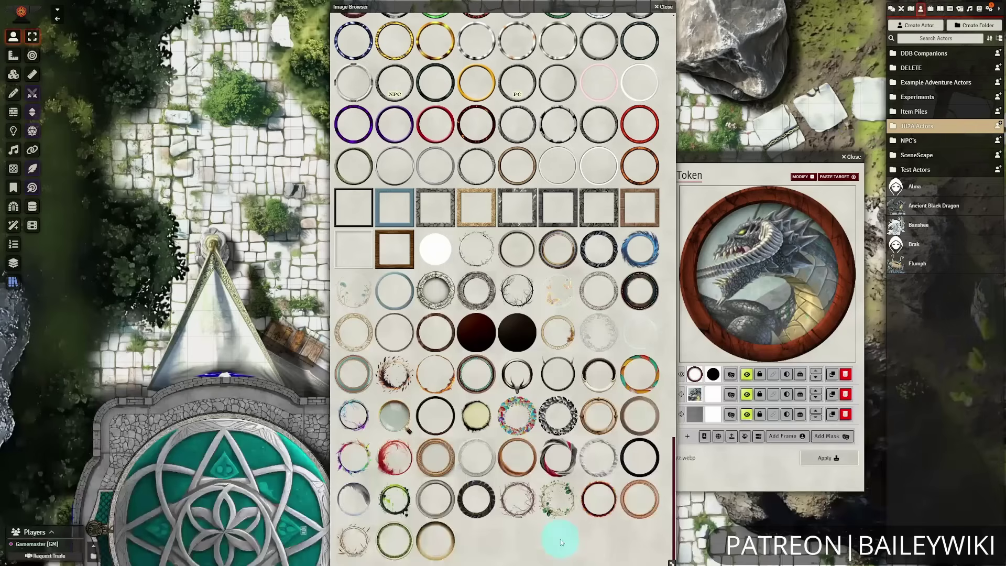
pyautogui.scroll(10, 520, 366)
pyautogui.scroll(10, 519, 366)
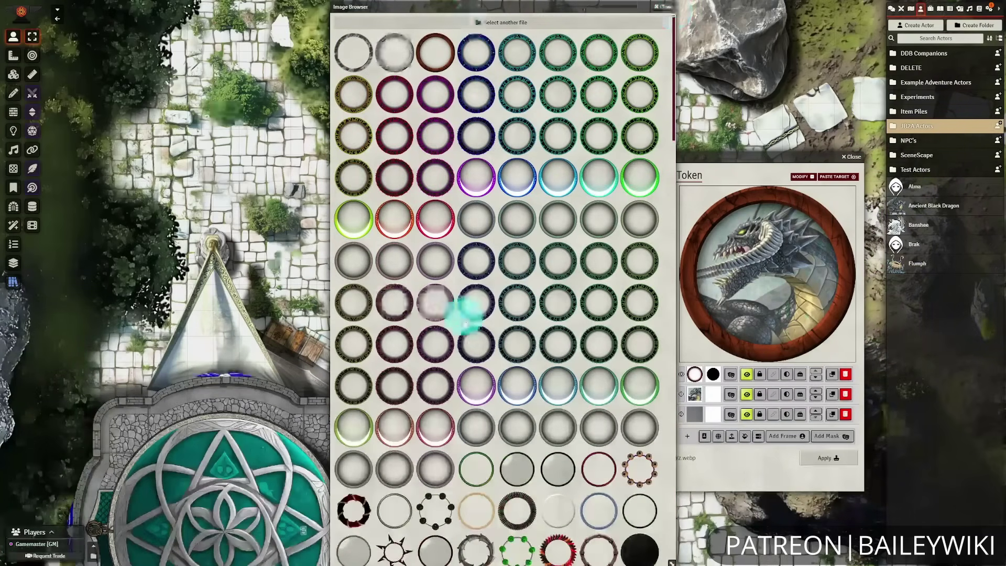
pyautogui.click(393, 173)
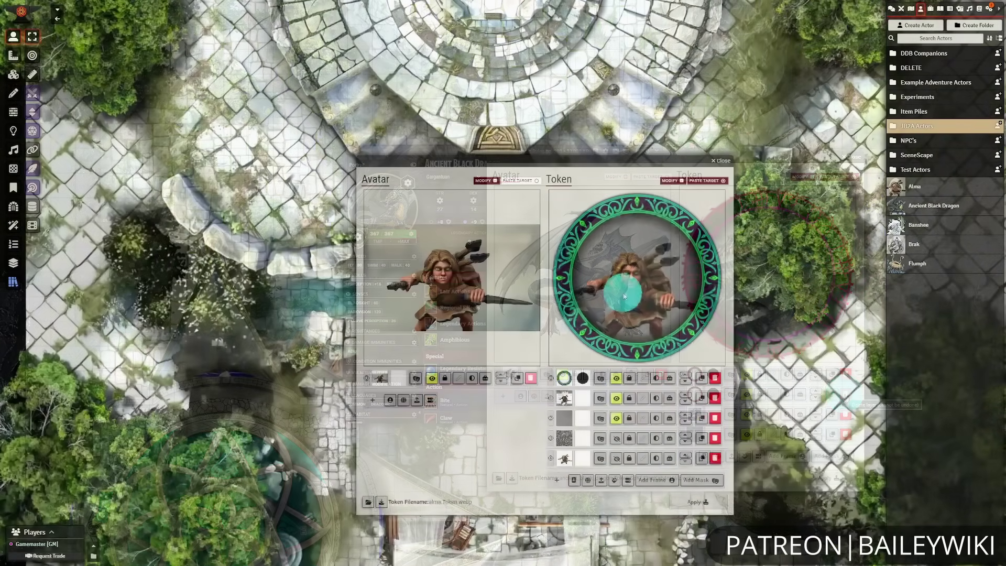
# - Duplicate the character image layer and place the copy above the green ring frame in the token's layer stack
pyautogui.click(630, 460)
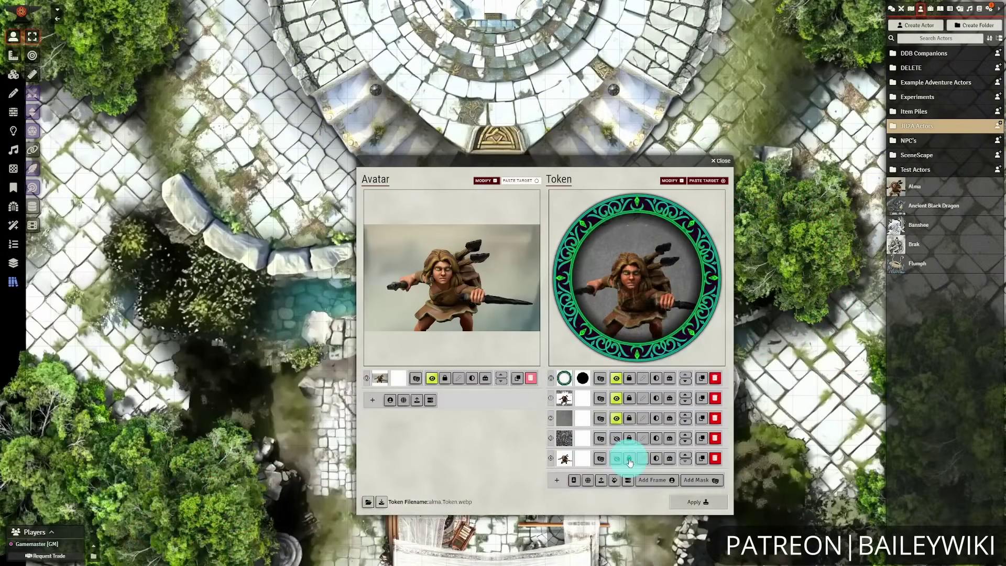
pyautogui.click(701, 398)
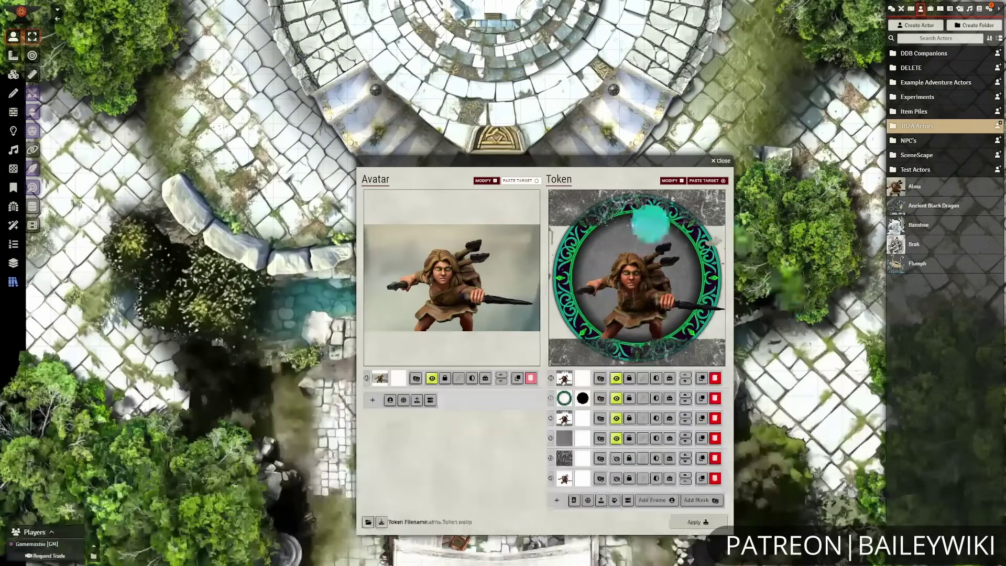
pyautogui.moveTo(635, 303); pyautogui.dragTo(640, 281)
pyautogui.click(713, 418)
pyautogui.click(702, 378)
pyautogui.click(686, 401)
# - Toggle the visibility of the character layers to compare the token with and without the duplicate above the frame
pyautogui.click(617, 419)
pyautogui.click(617, 418)
pyautogui.click(616, 379)
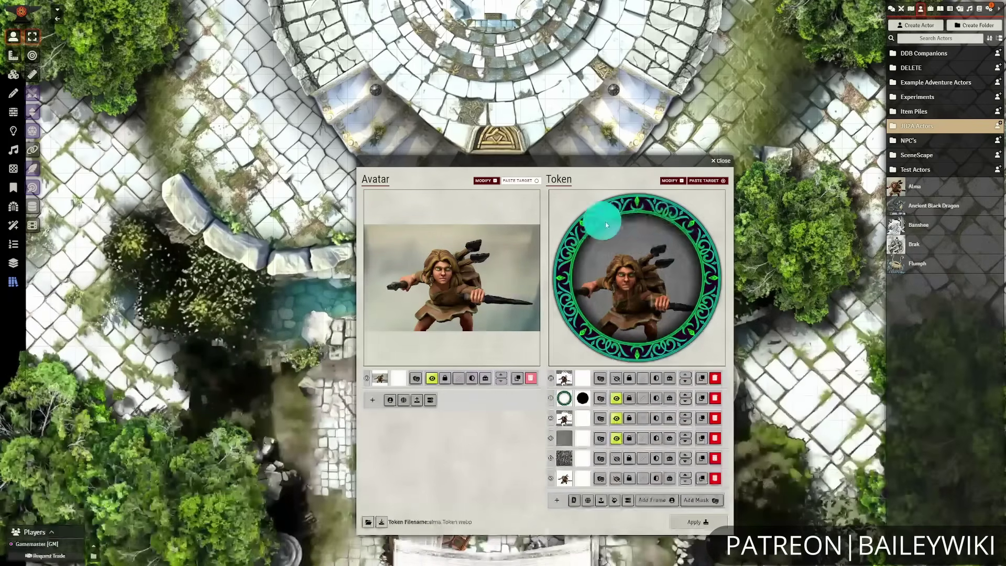
pyautogui.click(619, 379)
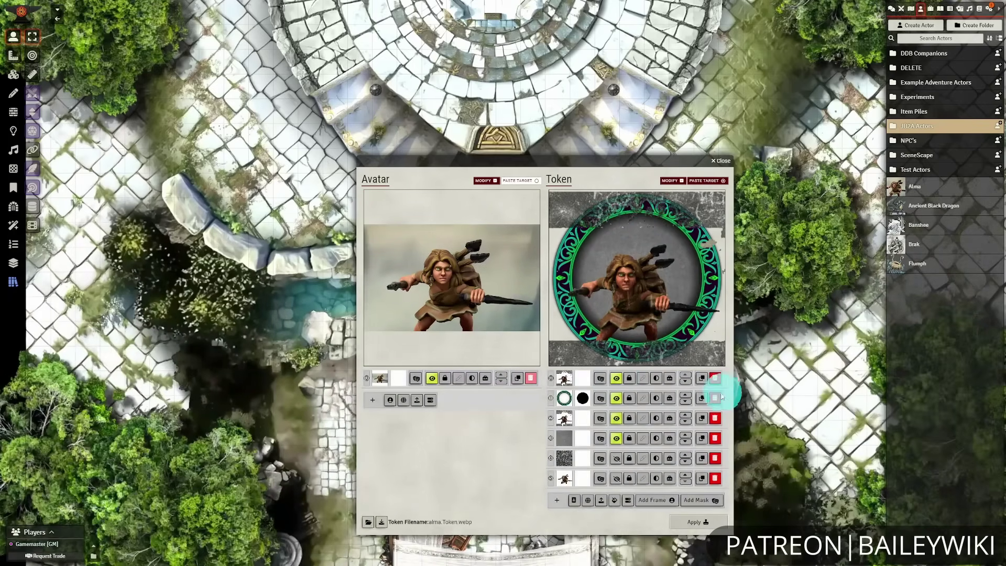
# - Paint a custom mask on the topmost character layer around both hands, the weapons and the gear on the back, and apply it
pyautogui.click(603, 381)
pyautogui.click(614, 396)
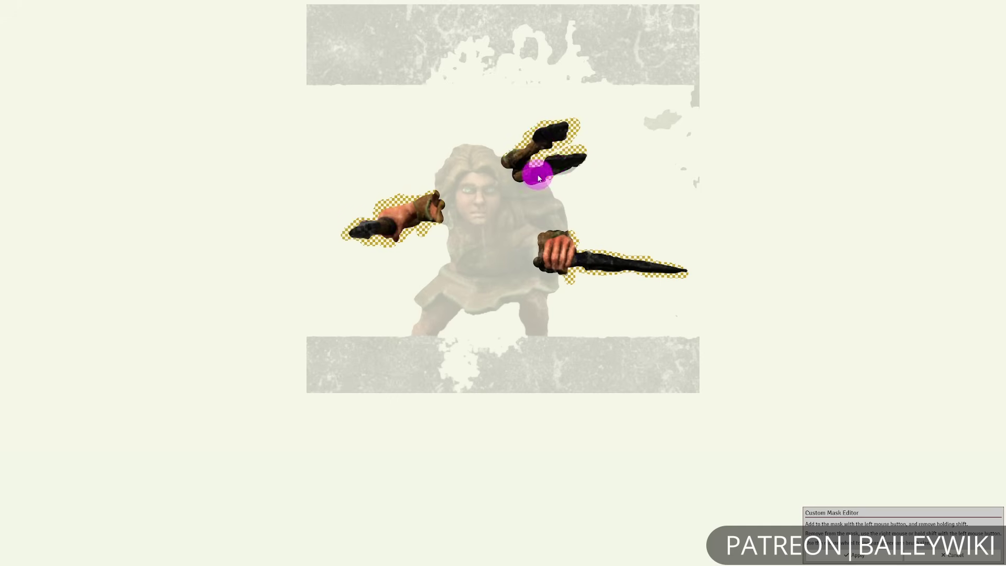
pyautogui.click(867, 558)
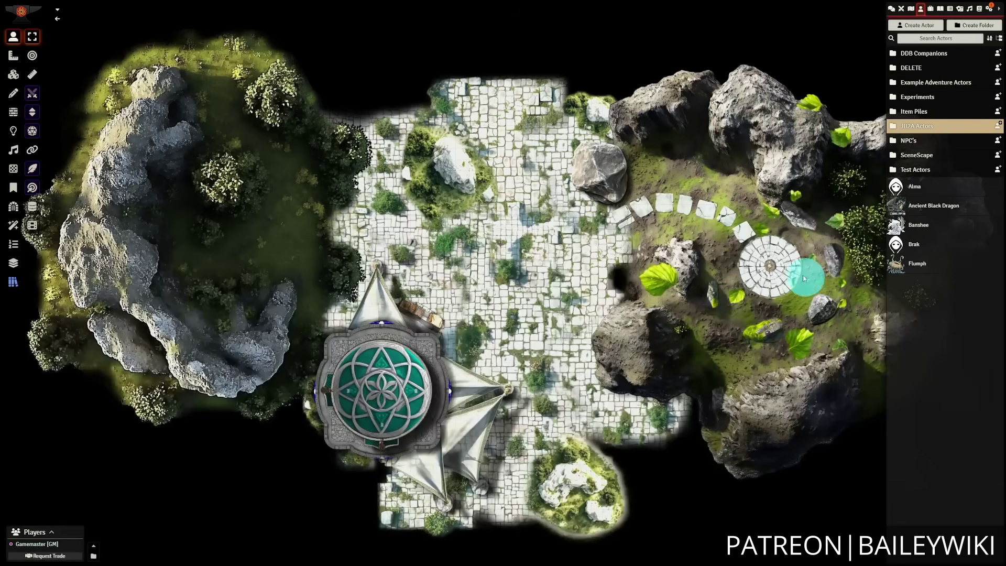
# - Place an Ancient Black Dragon token from the actor list on the paved area of the scene
pyautogui.scroll(7, 595, 288)
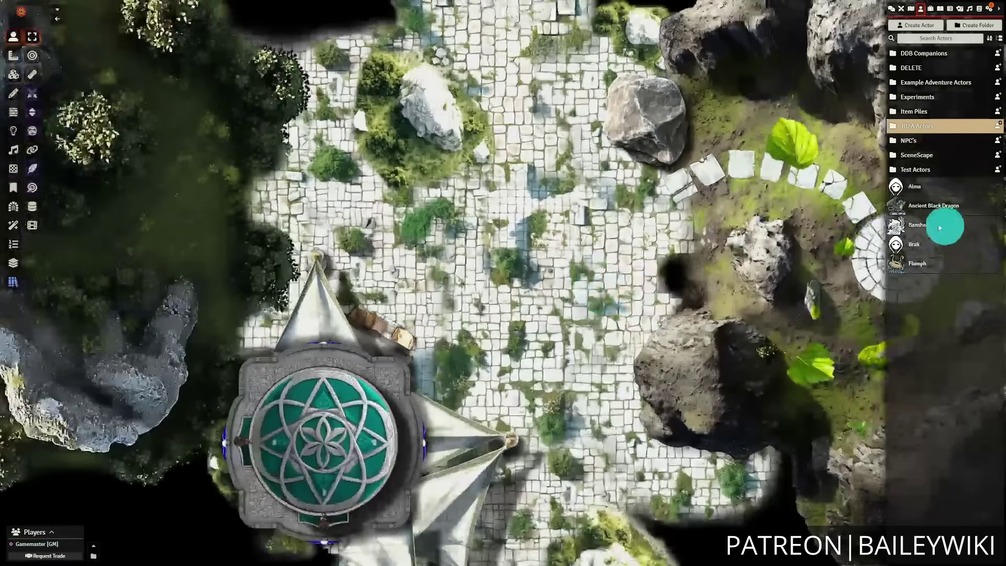
pyautogui.moveTo(920, 204); pyautogui.dragTo(542, 249)
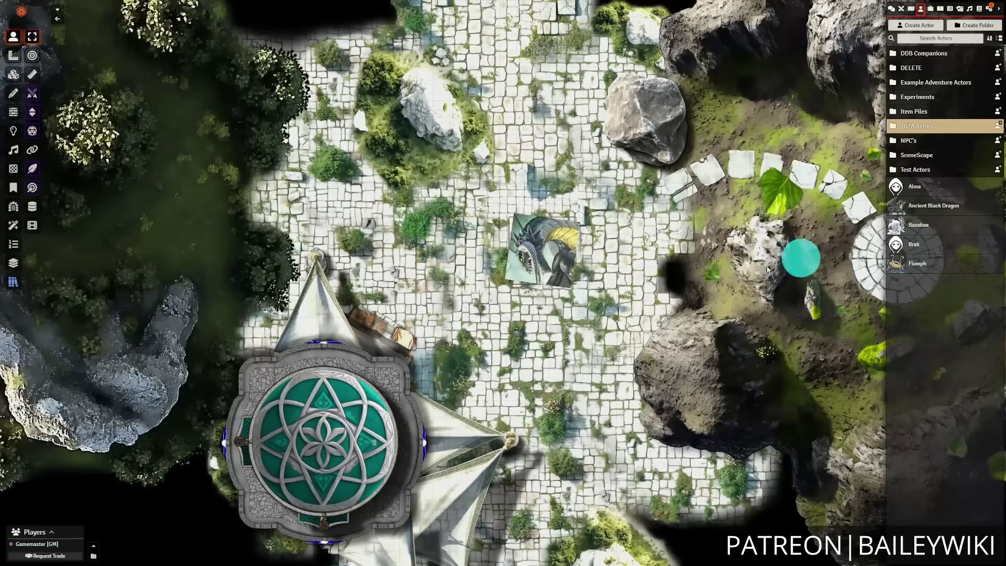
pyautogui.scroll(-2, 569, 251)
pyautogui.scroll(2, 567, 247)
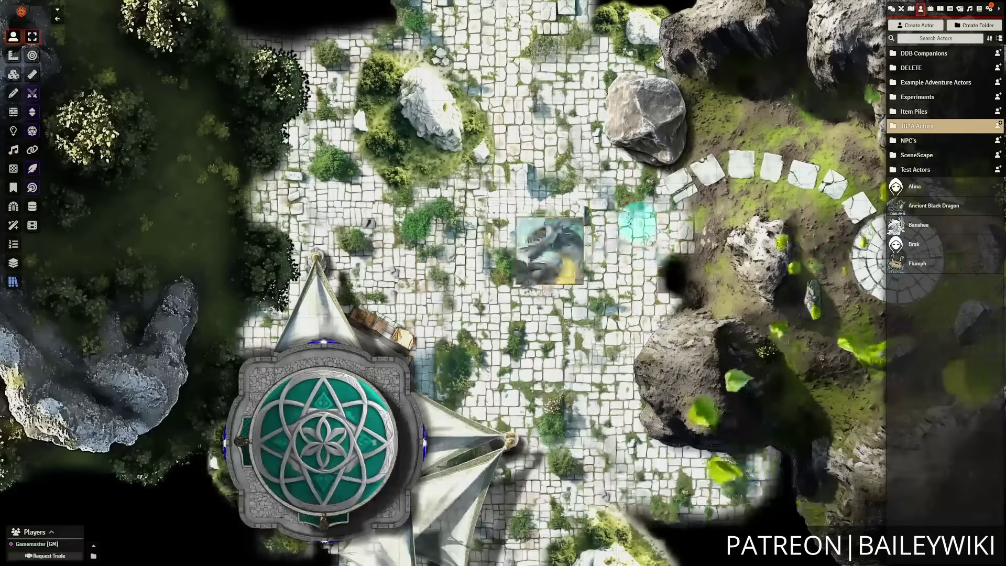
pyautogui.scroll(2, 565, 244)
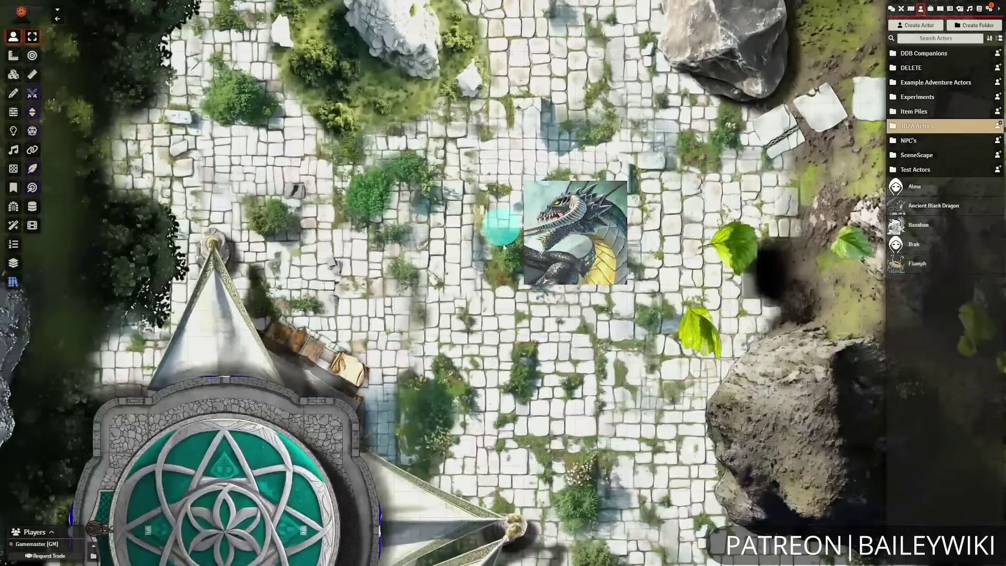
# - Open the Ancient Black Dragon's sheet in edit mode and bring up its avatar and token image editor beside the portrait
pyautogui.doubleClick(584, 259)
pyautogui.click(414, 146)
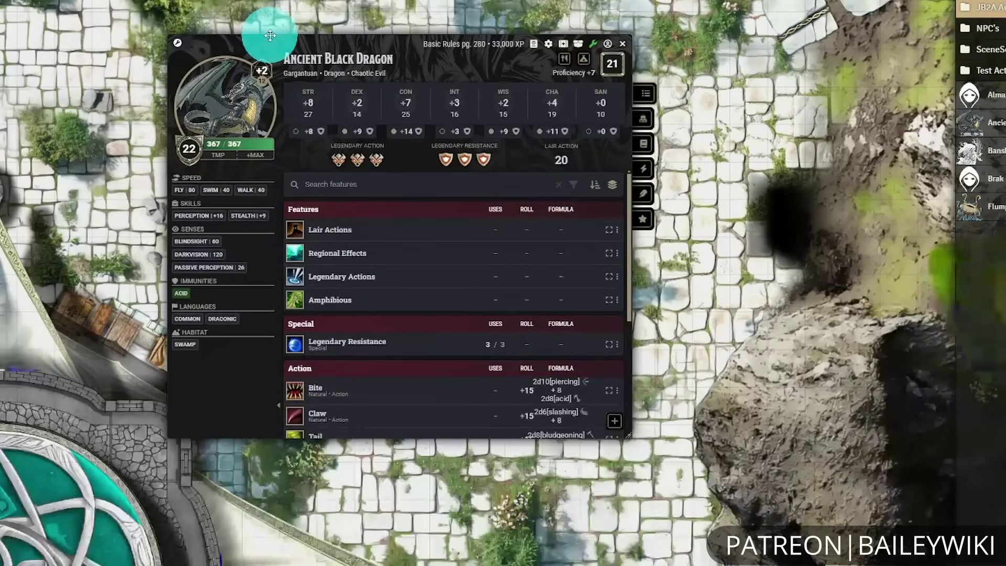
pyautogui.click(177, 42)
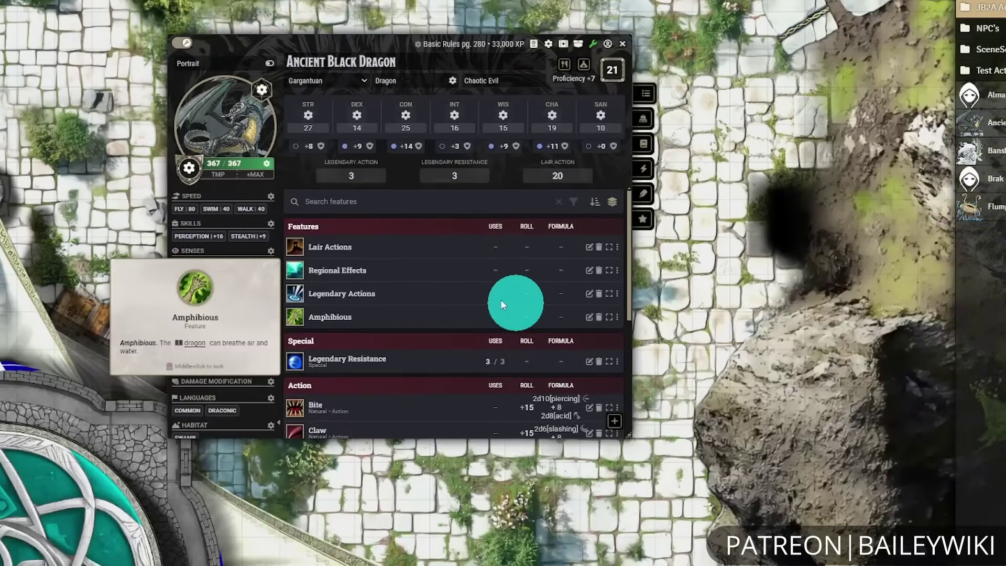
pyautogui.click(234, 127)
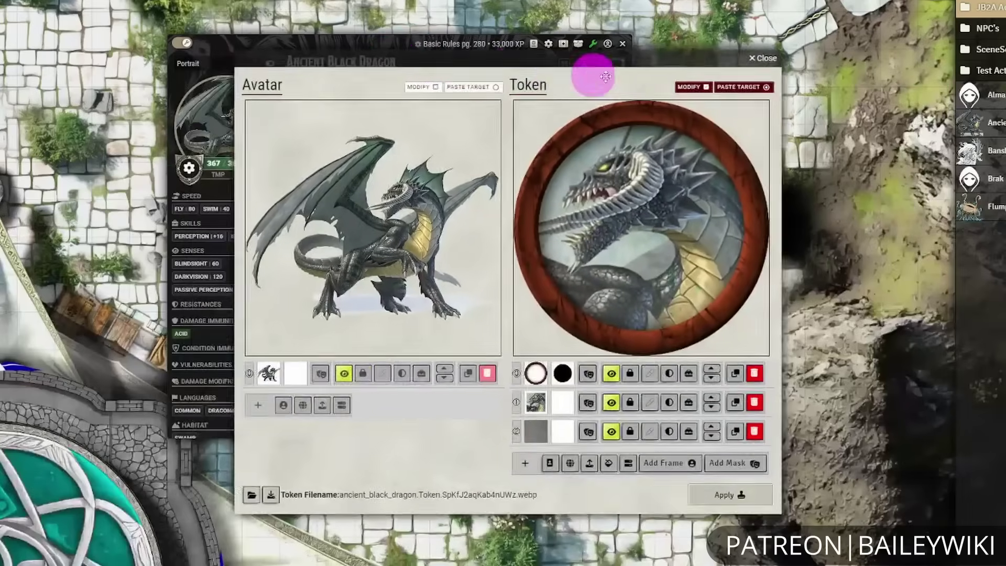
pyautogui.moveTo(605, 76); pyautogui.dragTo(673, 191)
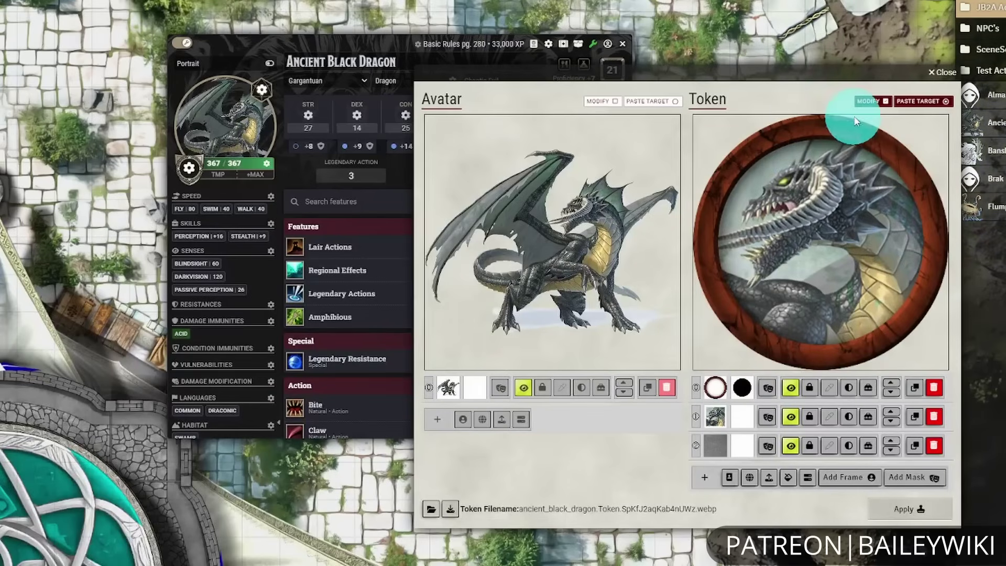
# - Try adding the dragon's avatar image to the token as a new layer, and remove that layer again
pyautogui.click(866, 101)
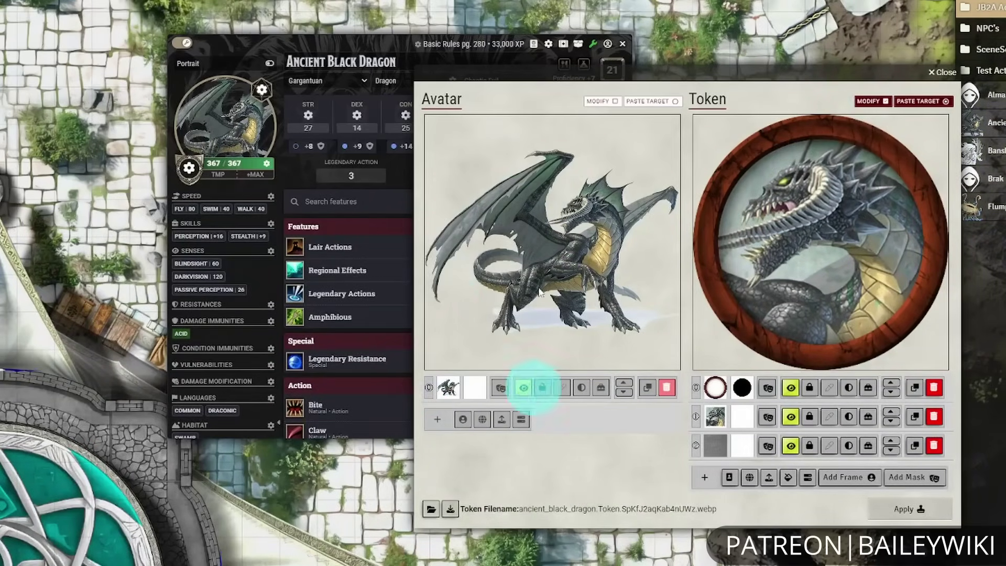
pyautogui.click(614, 102)
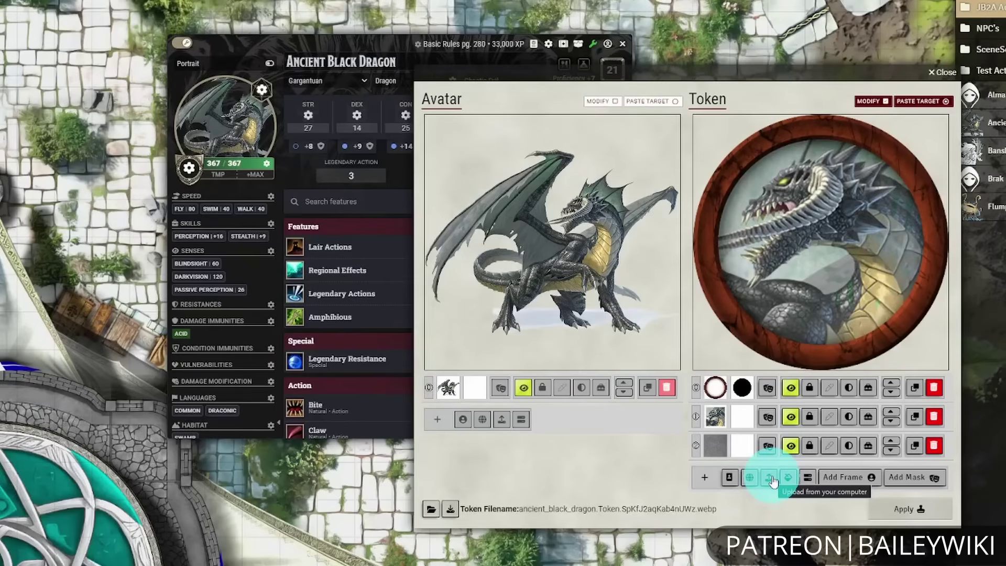
pyautogui.click(730, 478)
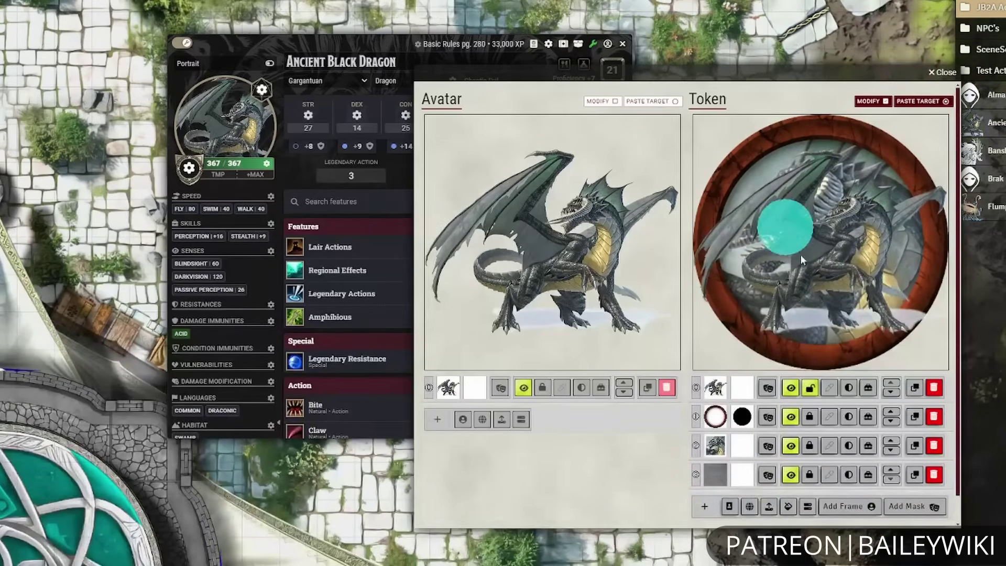
pyautogui.click(936, 388)
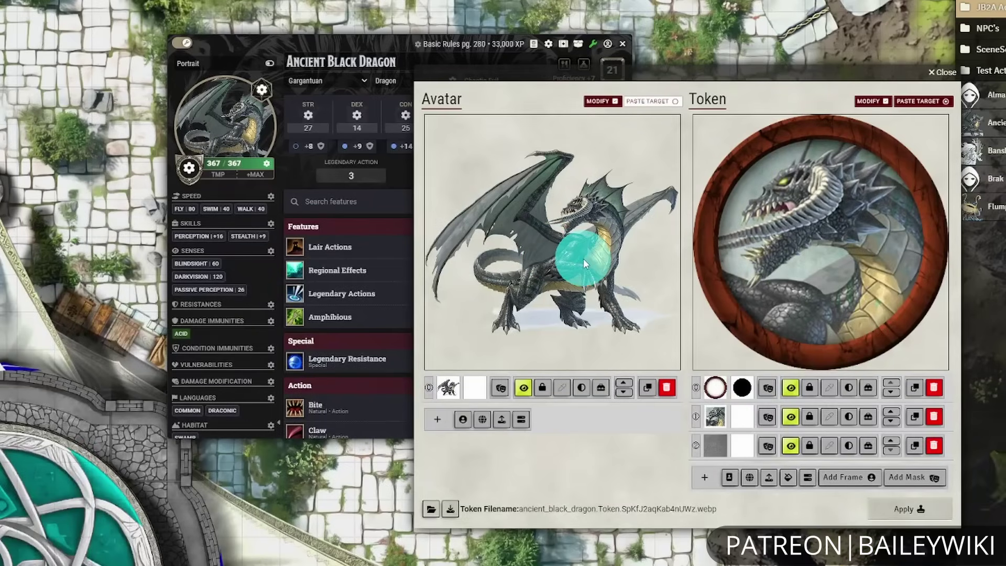
# - Unlock the avatar's image layer and rotate the dragon until it is roughly upside down
pyautogui.click(542, 388)
pyautogui.scroll(-6, 587, 237)
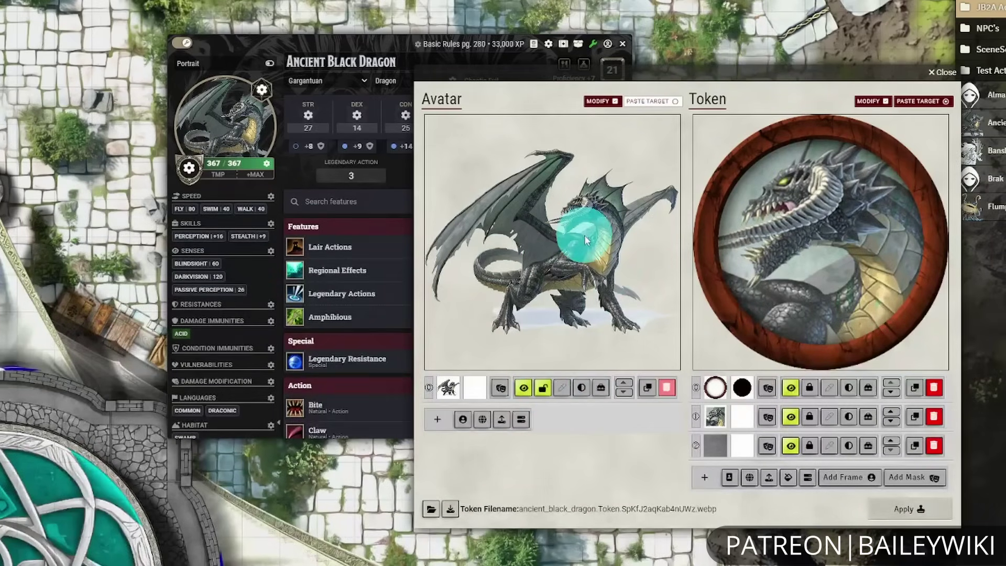
pyautogui.scroll(-5, 565, 265)
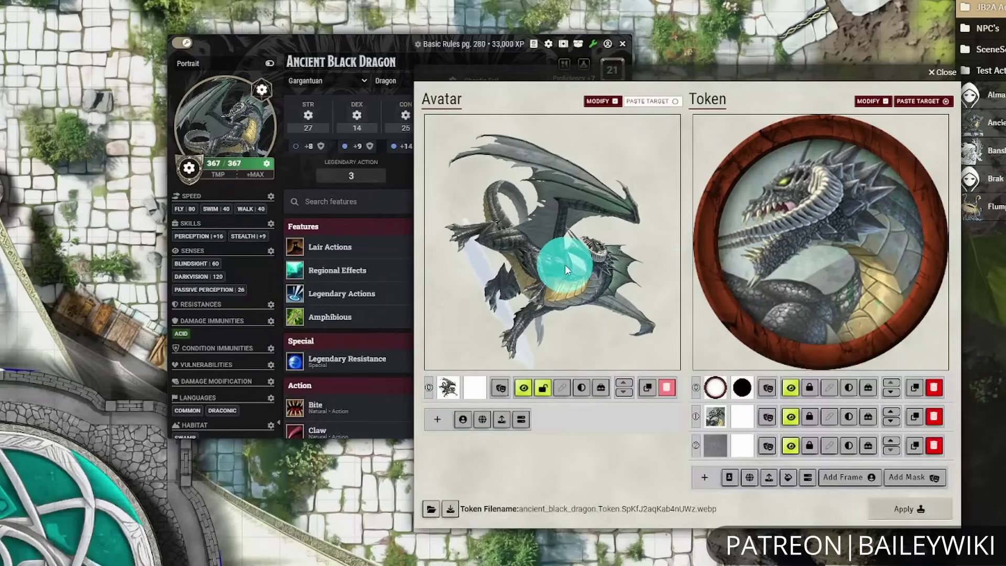
# - Copy the rotated avatar into the token as a layer, delete that layer, and reset the avatar's transformation
pyautogui.click(730, 481)
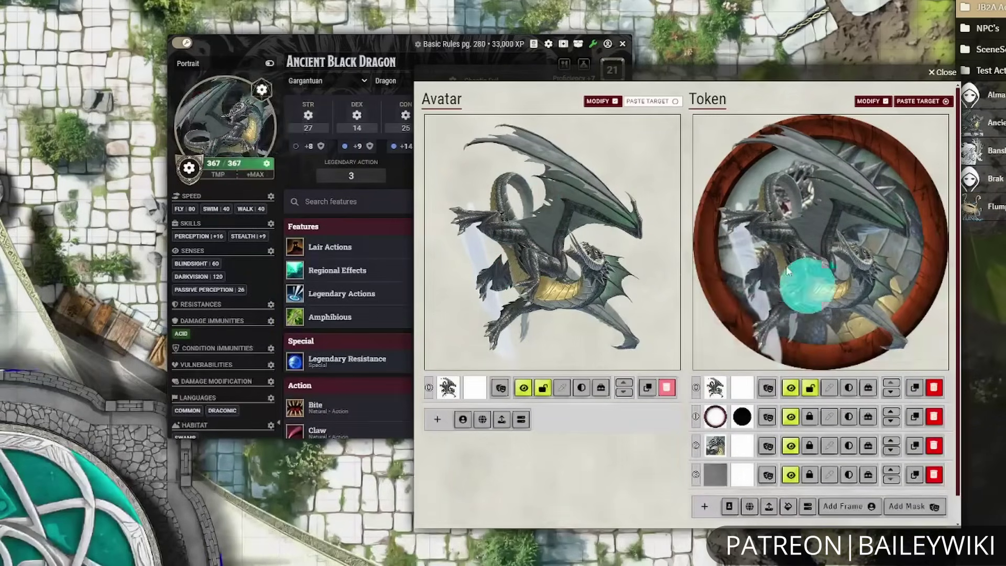
pyautogui.click(935, 389)
pyautogui.click(603, 387)
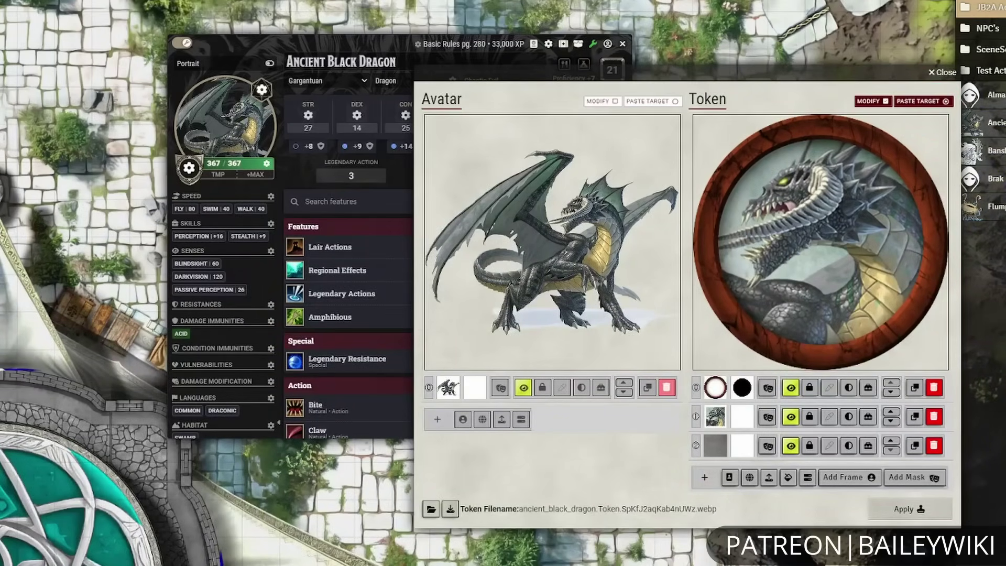
# - Add the portrait image of the man holding a book to the token as a new top layer
pyautogui.moveTo(980, 378); pyautogui.dragTo(853, 265)
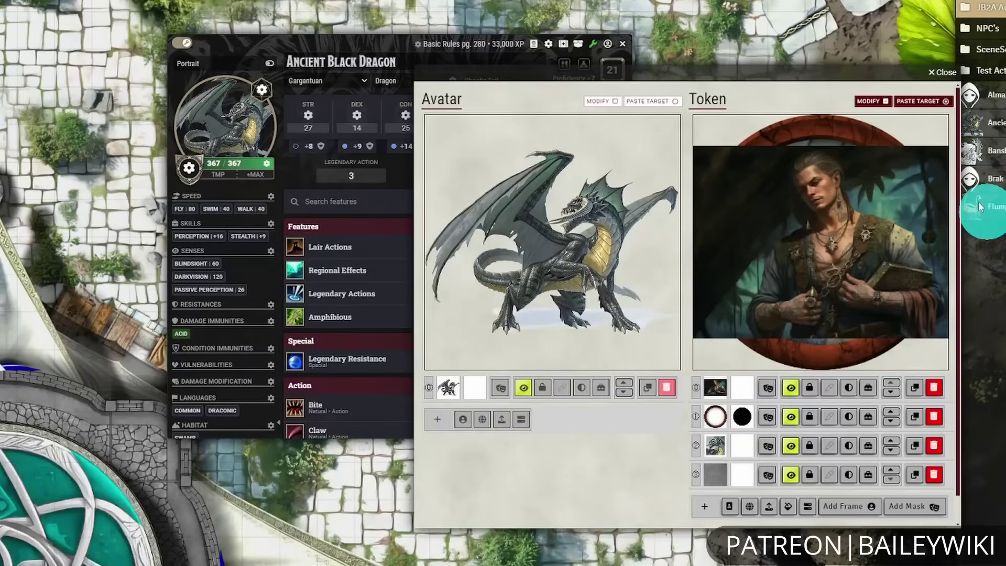
pyautogui.moveTo(826, 150); pyautogui.dragTo(865, 264)
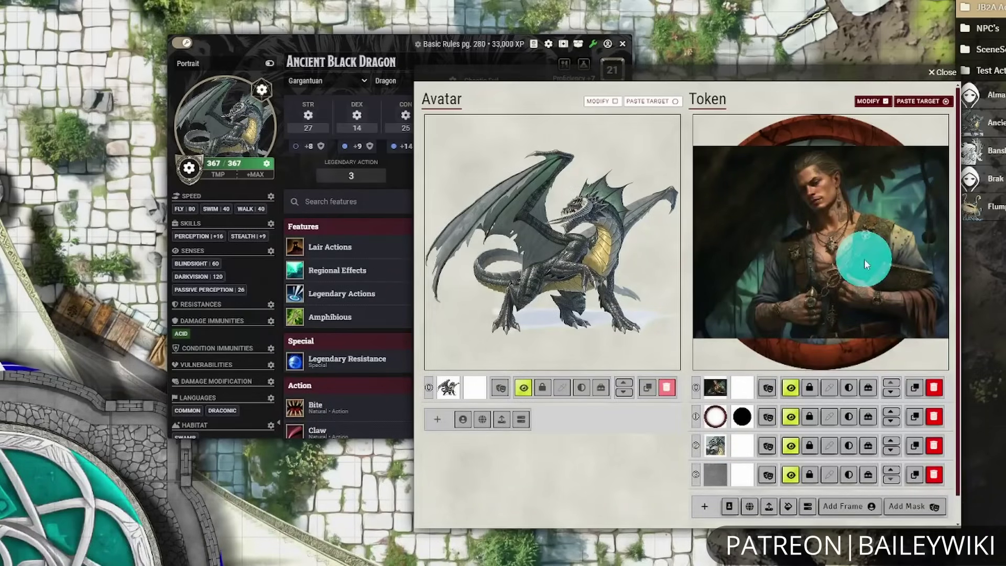
pyautogui.moveTo(863, 259); pyautogui.dragTo(804, 291)
pyautogui.moveTo(852, 235); pyautogui.dragTo(853, 246)
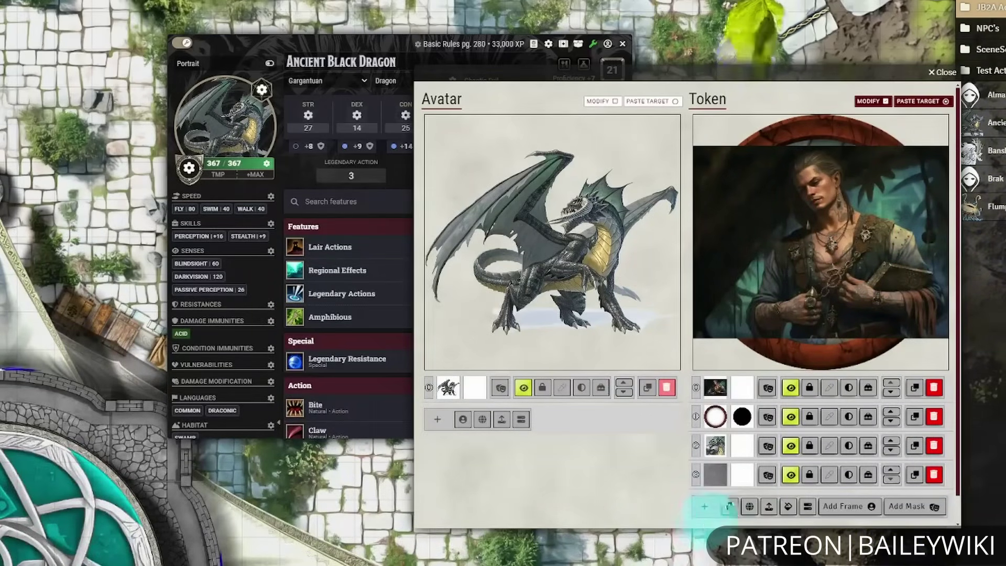
pyautogui.click(854, 261)
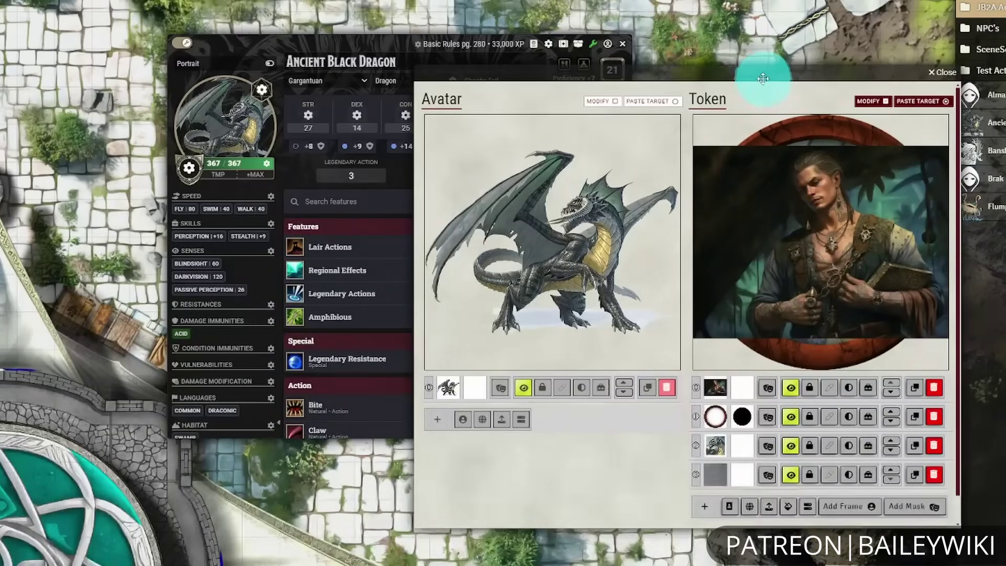
# - Reposition the image editor window and delete the man's portrait layer from the token
pyautogui.moveTo(763, 79); pyautogui.dragTo(670, 26)
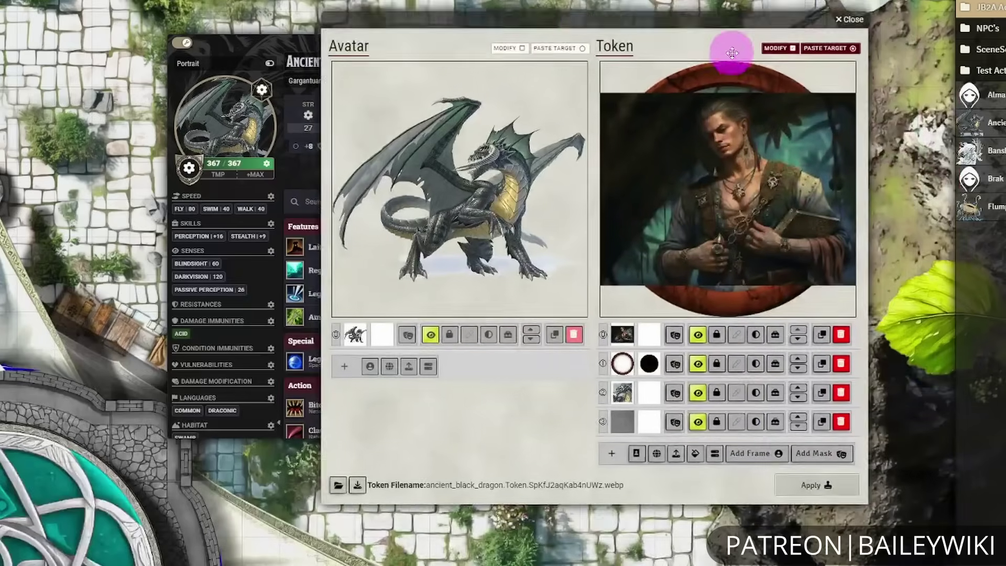
pyautogui.moveTo(732, 53); pyautogui.dragTo(726, 58)
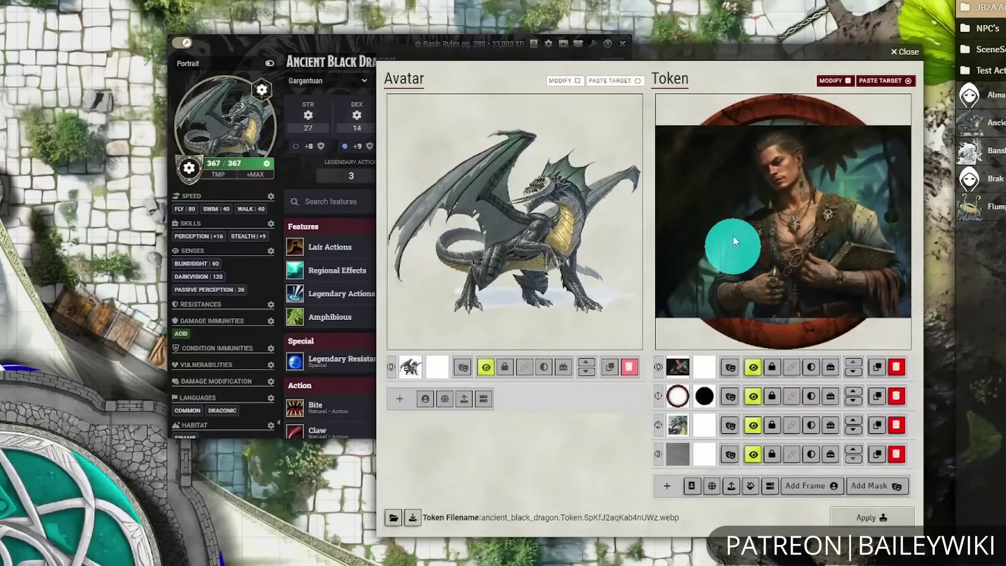
pyautogui.click(901, 373)
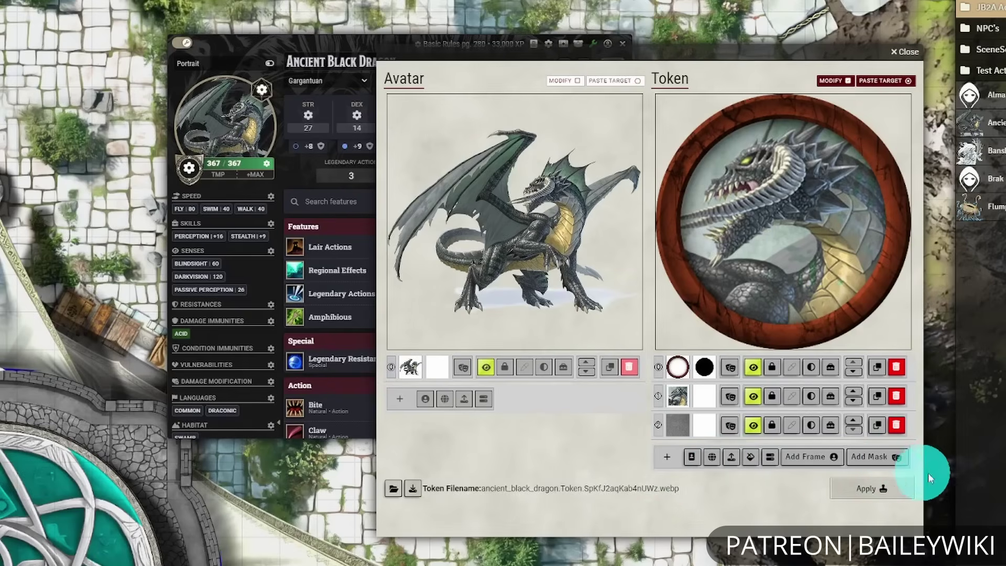
# - Add the dark green runic ring frame with a crimson edge and purple inner ring to the token, and delete the old reddish-brown frame layer
pyautogui.click(812, 465)
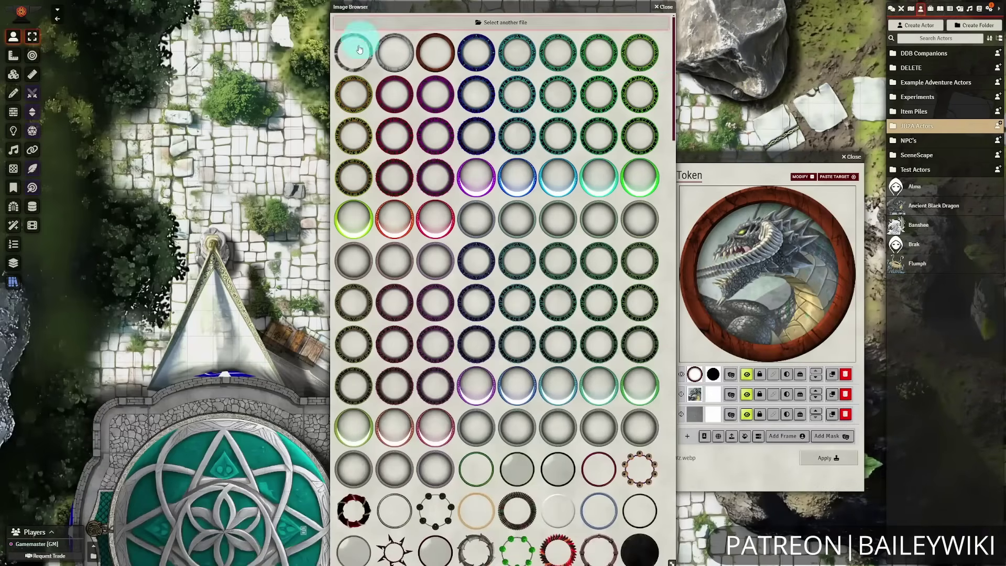
pyautogui.scroll(-4, 523, 213)
pyautogui.scroll(-5, 545, 233)
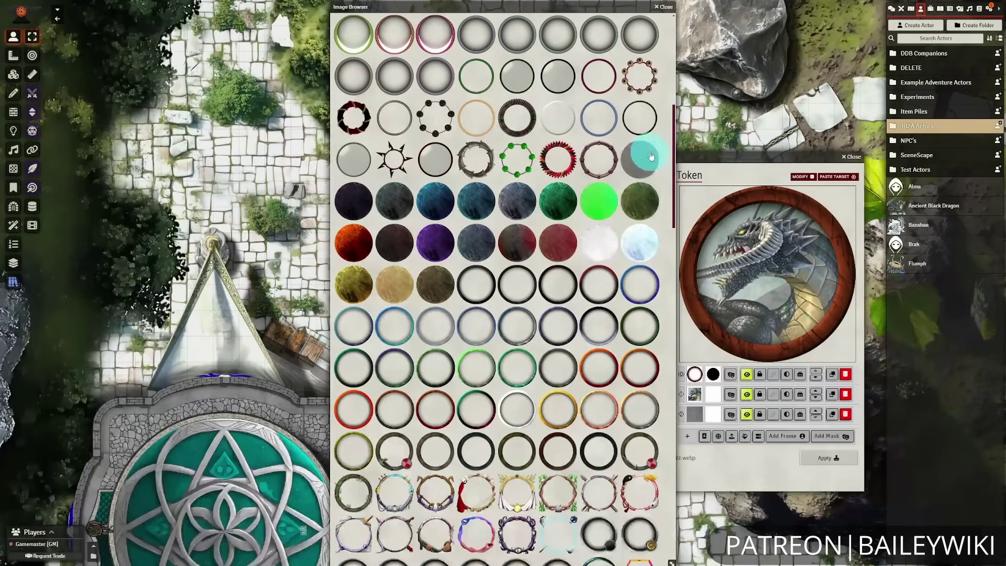
pyautogui.scroll(-1, 655, 215)
pyautogui.scroll(-15, 655, 216)
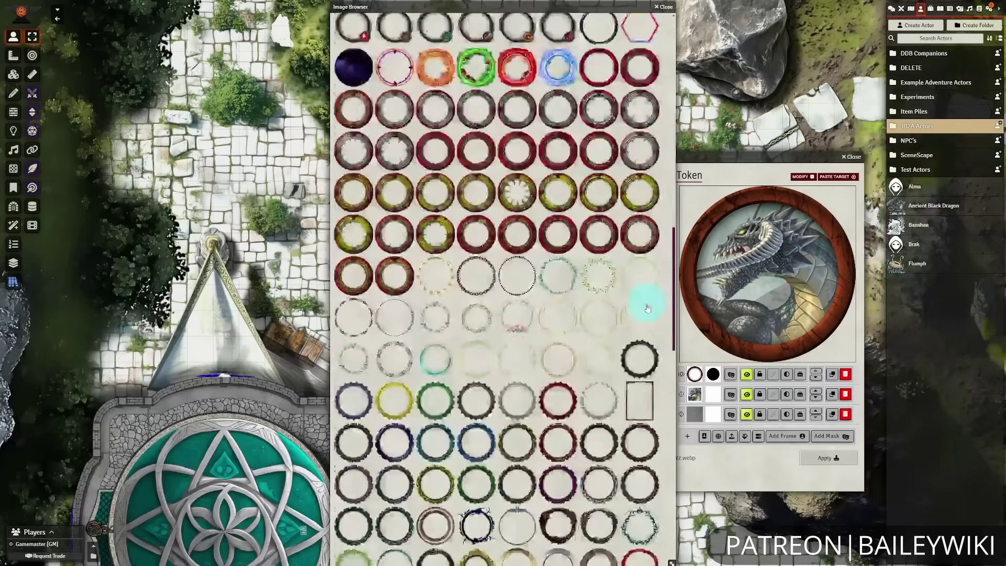
pyautogui.scroll(-15, 646, 304)
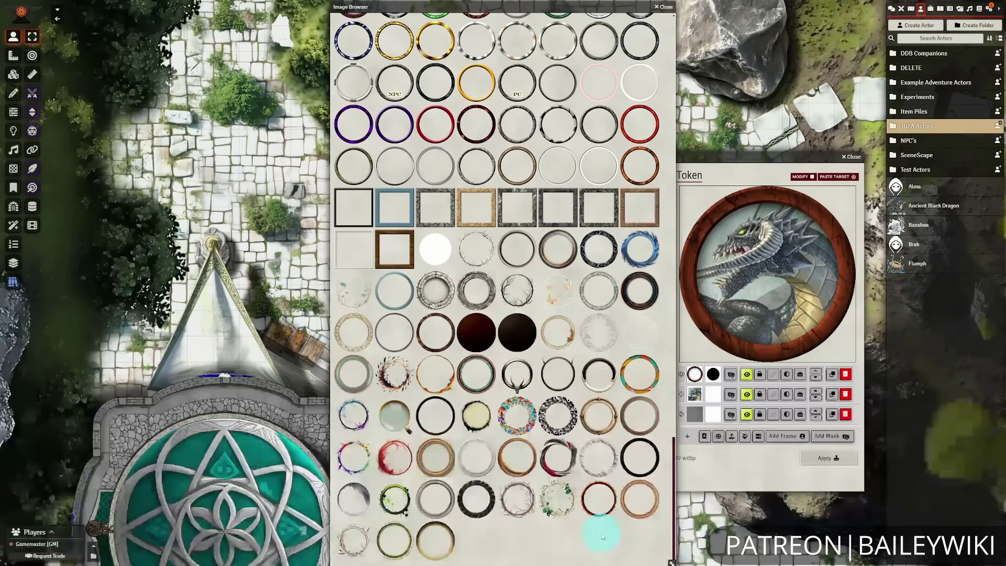
pyautogui.scroll(5, 519, 366)
pyautogui.scroll(15, 520, 366)
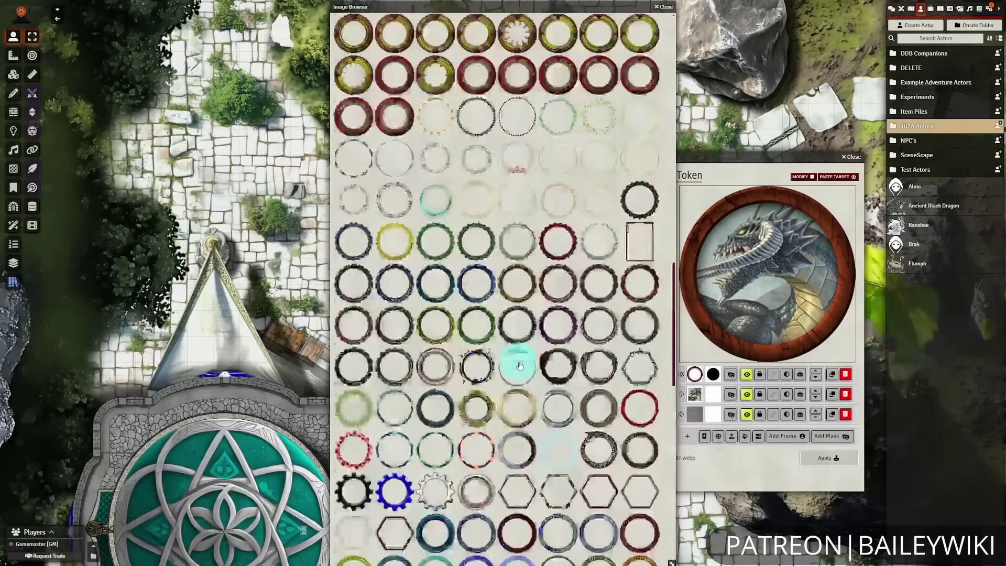
pyautogui.scroll(10, 599, 79)
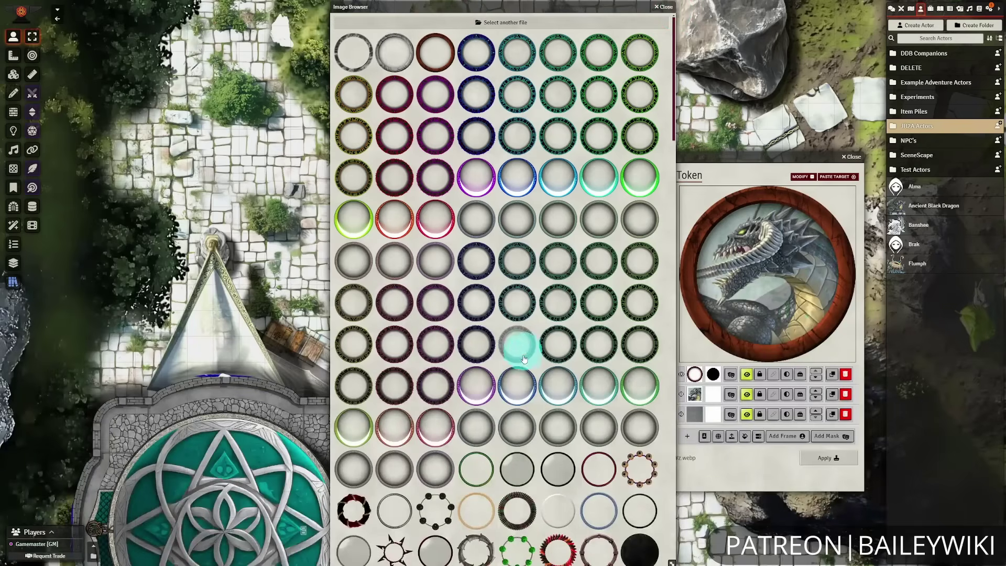
pyautogui.click(389, 177)
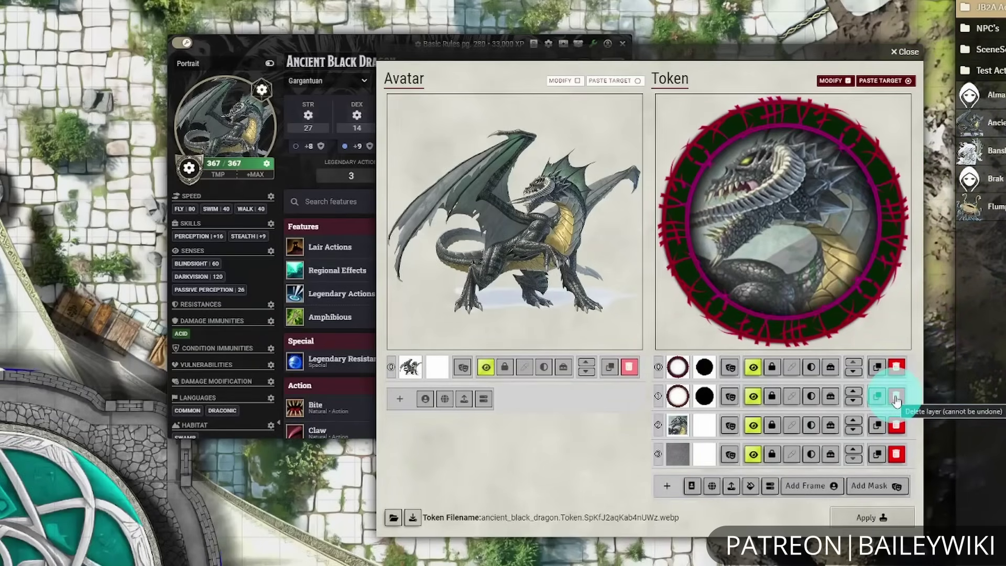
pyautogui.click(897, 397)
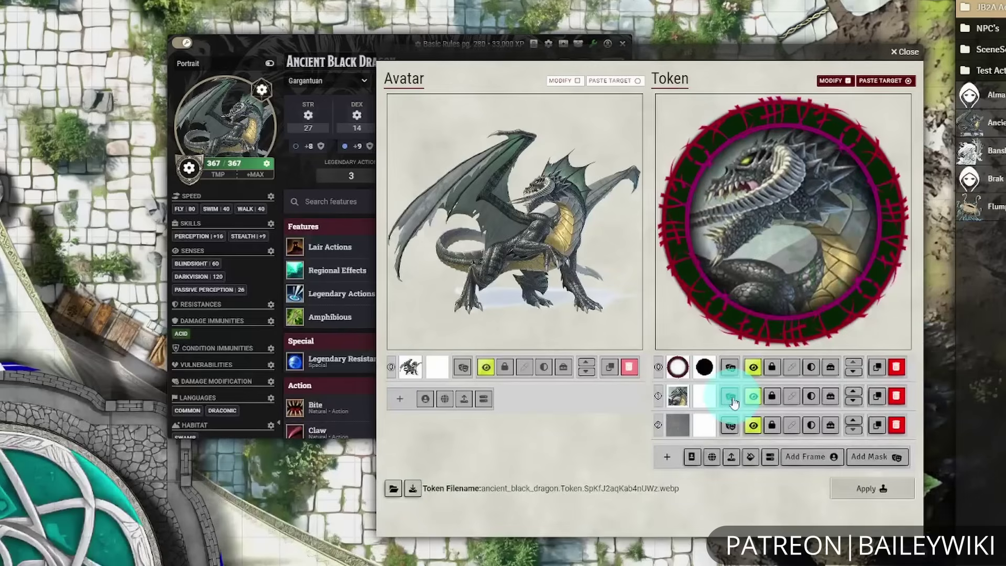
# - Try a blue tint on the token's runic frame layer and clear it again
pyautogui.click(793, 369)
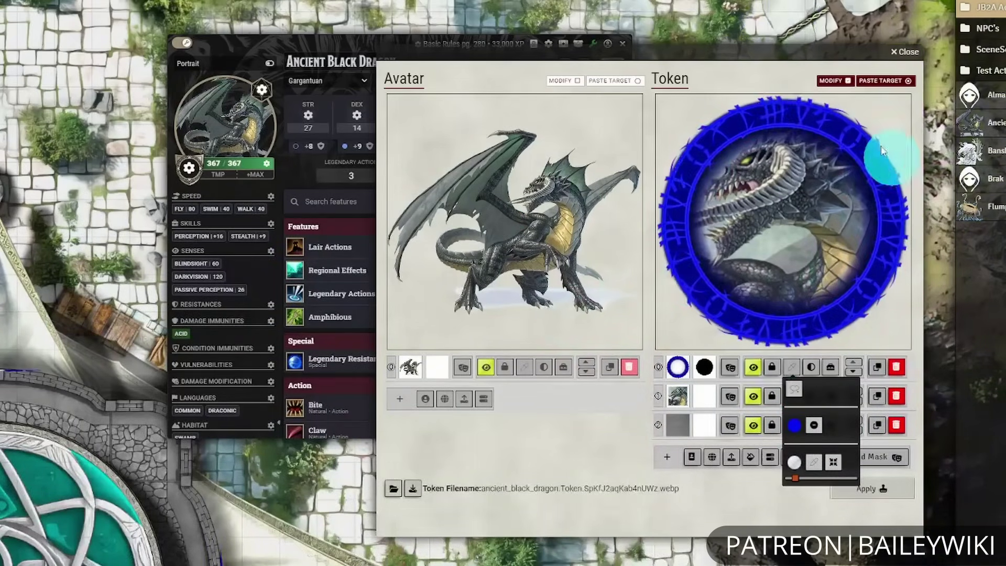
pyautogui.click(814, 427)
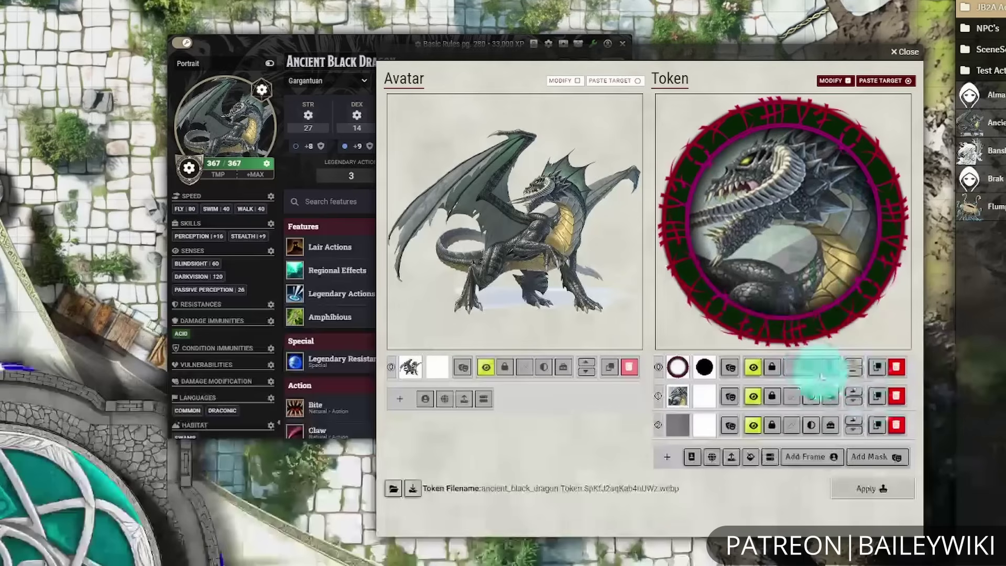
pyautogui.moveTo(846, 386)
pyautogui.mouseDown()
pyautogui.moveTo(808, 386)
pyautogui.moveTo(862, 386)
pyautogui.mouseUp()
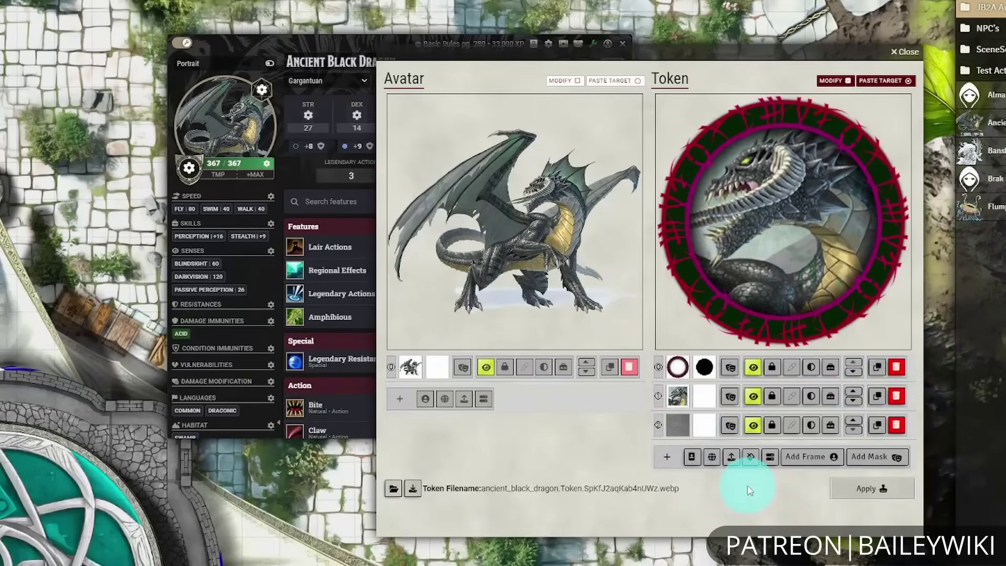
# - Unlock transformations on the token's dragon image layer and adjust the dragon's size and position inside the runic frame
pyautogui.scroll(4, 805, 247)
pyautogui.scroll(-6, 818, 231)
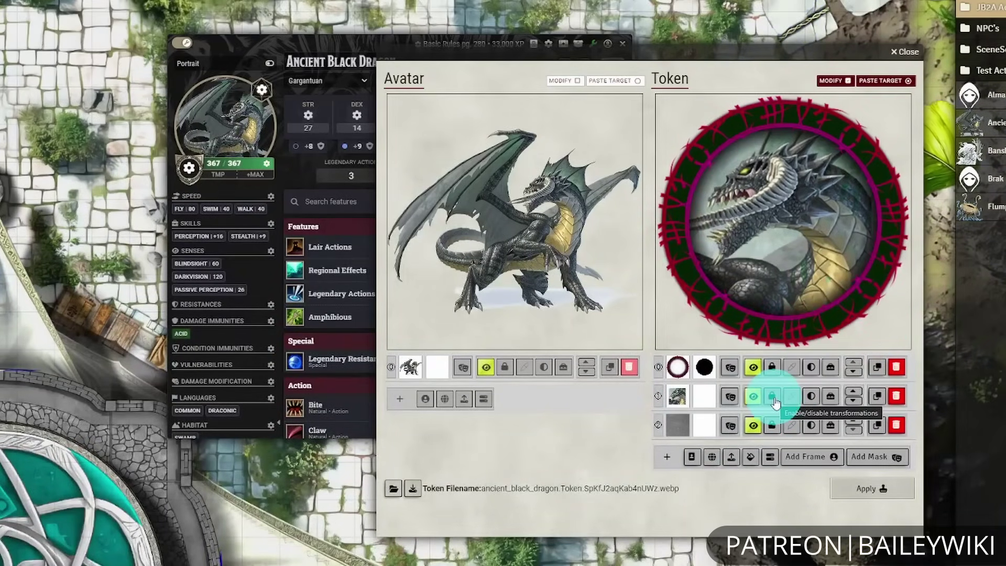
pyautogui.click(776, 401)
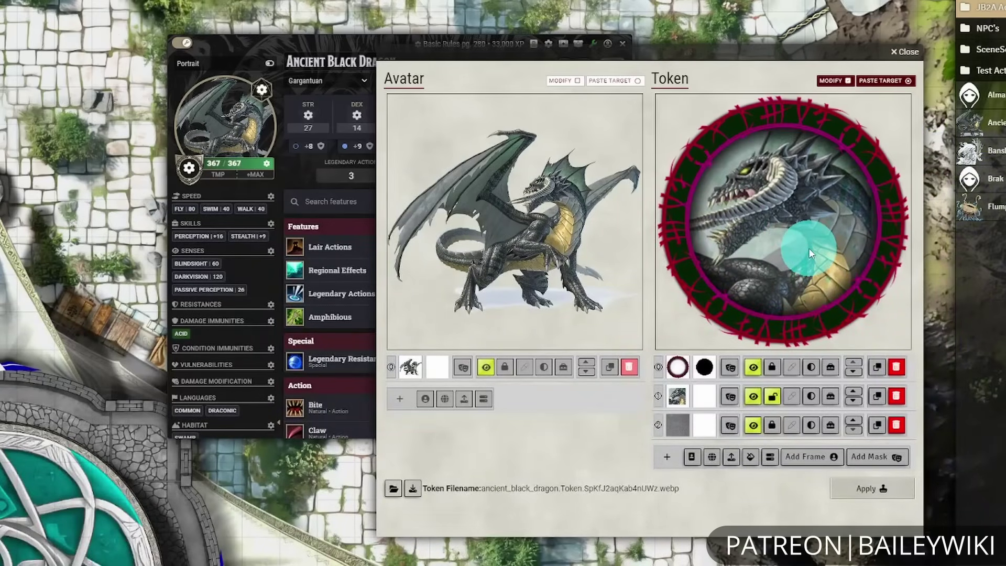
pyautogui.moveTo(810, 244)
pyautogui.mouseDown()
pyautogui.moveTo(749, 240)
pyautogui.moveTo(843, 242)
pyautogui.moveTo(838, 252)
pyautogui.moveTo(796, 218)
pyautogui.moveTo(804, 230)
pyautogui.moveTo(815, 178)
pyautogui.moveTo(791, 234)
pyautogui.moveTo(805, 239)
pyautogui.moveTo(800, 230)
pyautogui.mouseUp()
pyautogui.scroll(5, 800, 231)
pyautogui.scroll(-5, 799, 231)
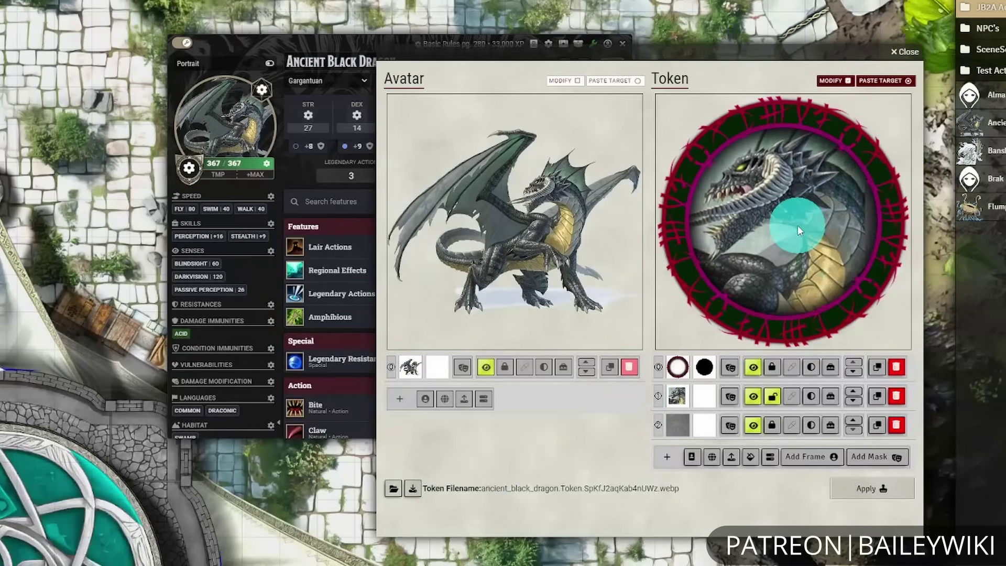
pyautogui.scroll(4, 828, 265)
pyautogui.scroll(-5, 828, 265)
pyautogui.scroll(3, 815, 224)
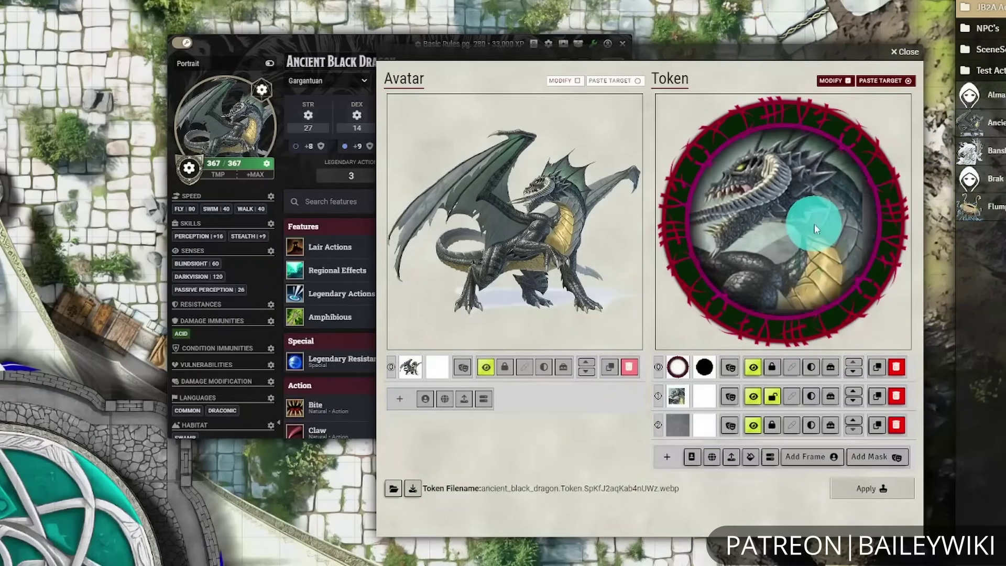
pyautogui.scroll(-5, 793, 222)
pyautogui.scroll(5, 793, 221)
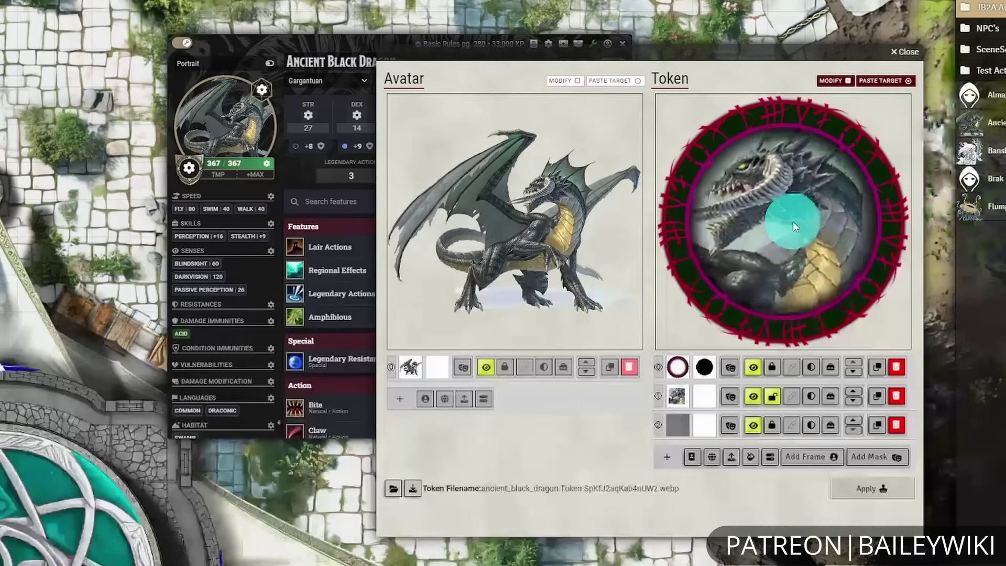
pyautogui.scroll(-5, 793, 221)
pyautogui.scroll(4, 792, 221)
pyautogui.moveTo(792, 221); pyautogui.dragTo(758, 220)
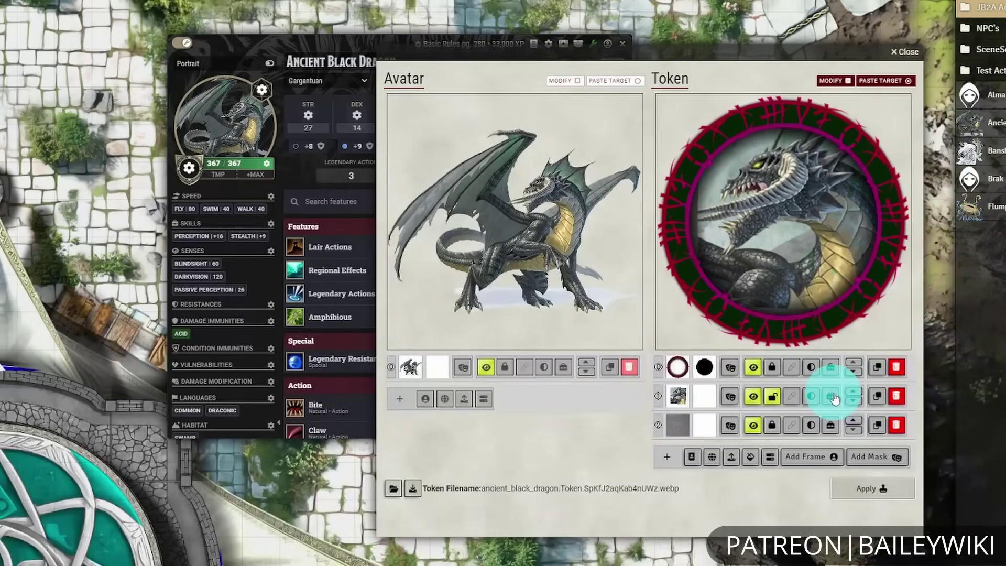
# - Reset the dragon layer's transformation, shrink the enlarged dragon and reposition it inside the runic frame
pyautogui.click(872, 418)
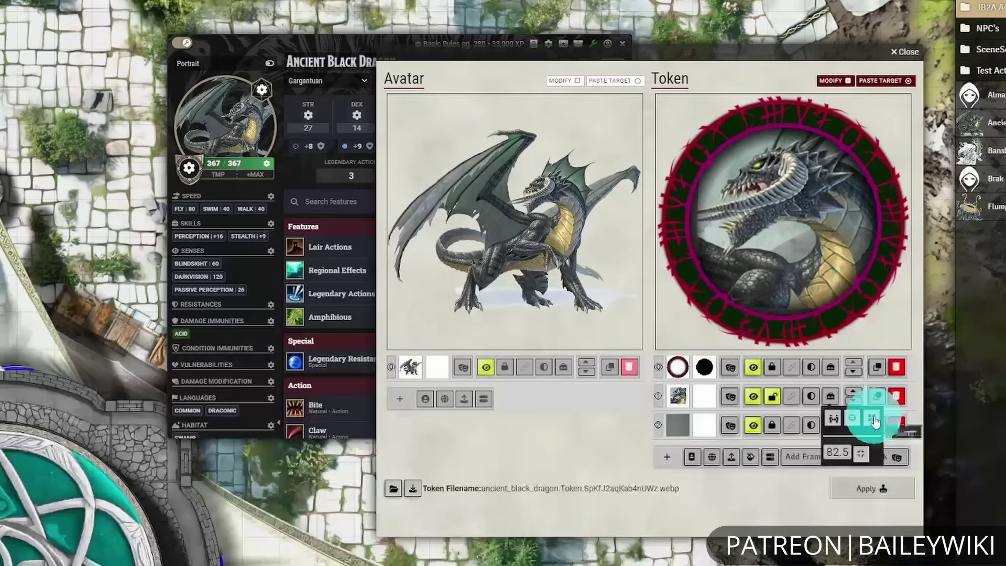
pyautogui.click(851, 197)
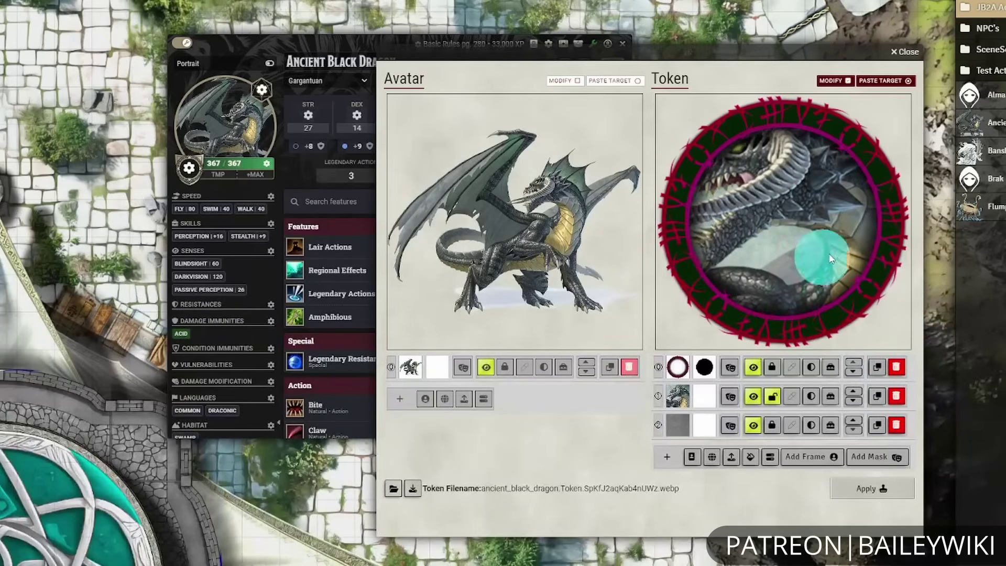
pyautogui.scroll(-6, 781, 213)
pyautogui.scroll(-2, 781, 218)
pyautogui.moveTo(781, 217); pyautogui.dragTo(816, 253)
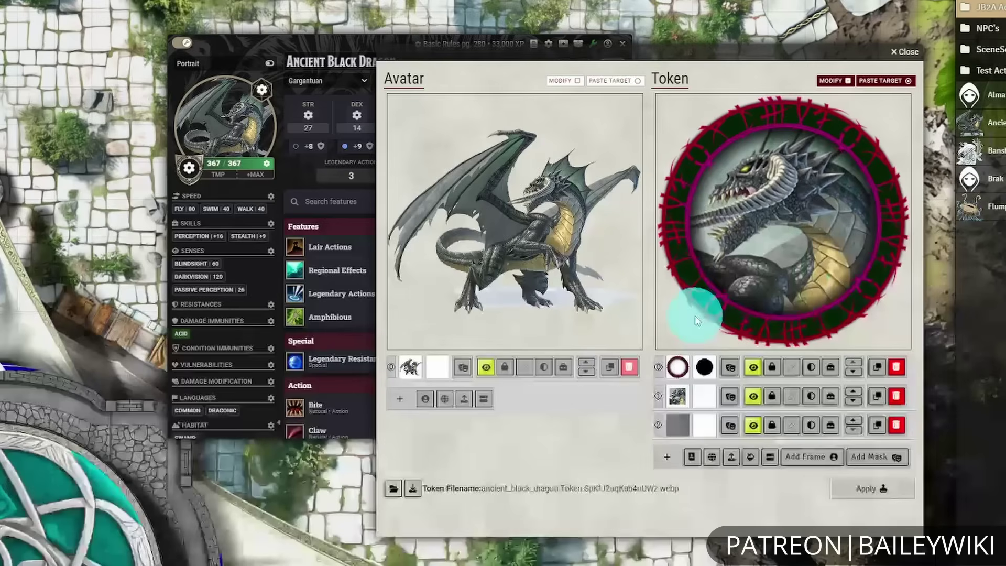
# - Examine the avatar and token save locations and the token image's download dialog, closing both without saving
pyautogui.click(394, 490)
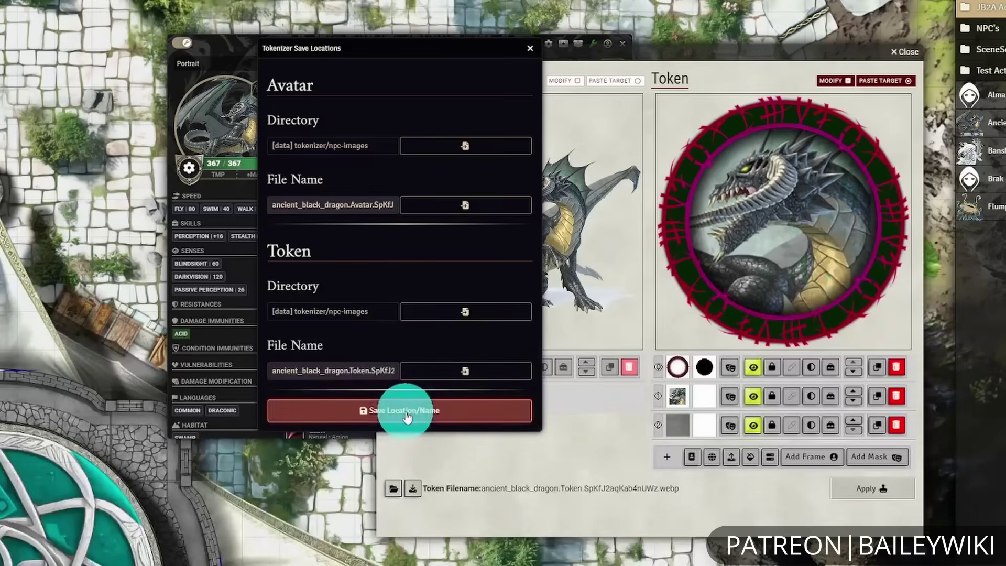
pyautogui.click(531, 48)
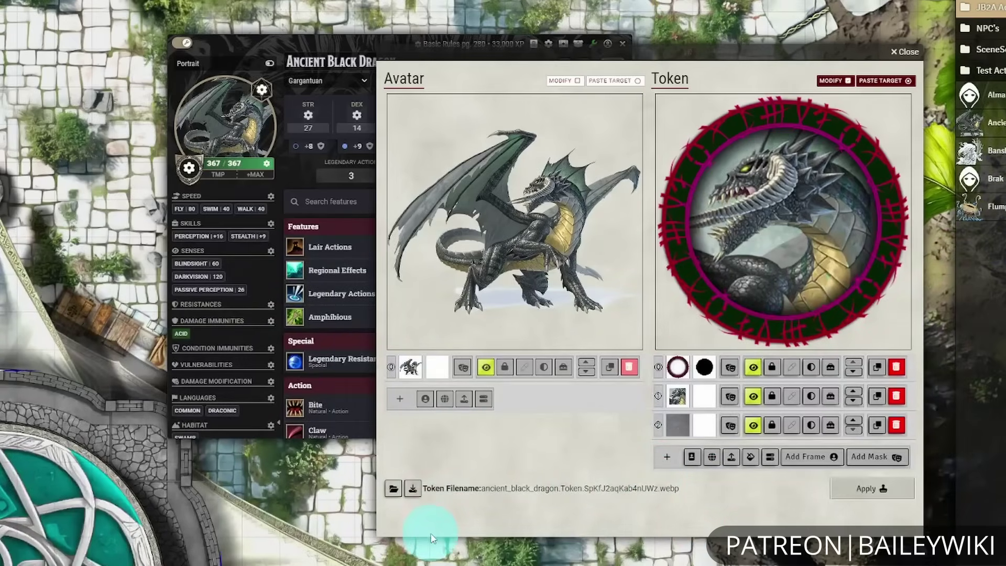
pyautogui.click(413, 491)
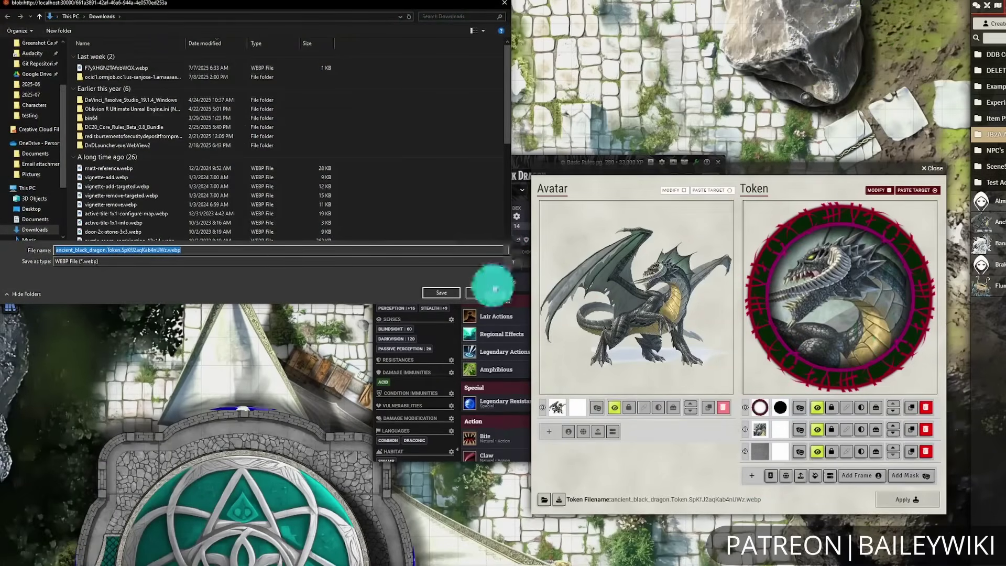
pyautogui.click(490, 293)
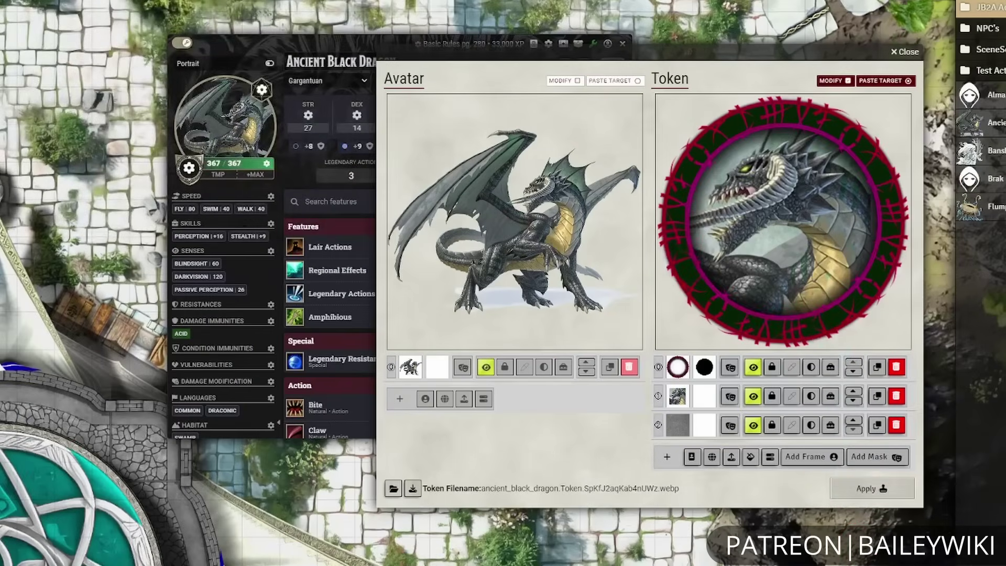
# - Apply the edited token art to the actor and close the Ancient Black Dragon's sheet to check the token on the map
pyautogui.click(901, 495)
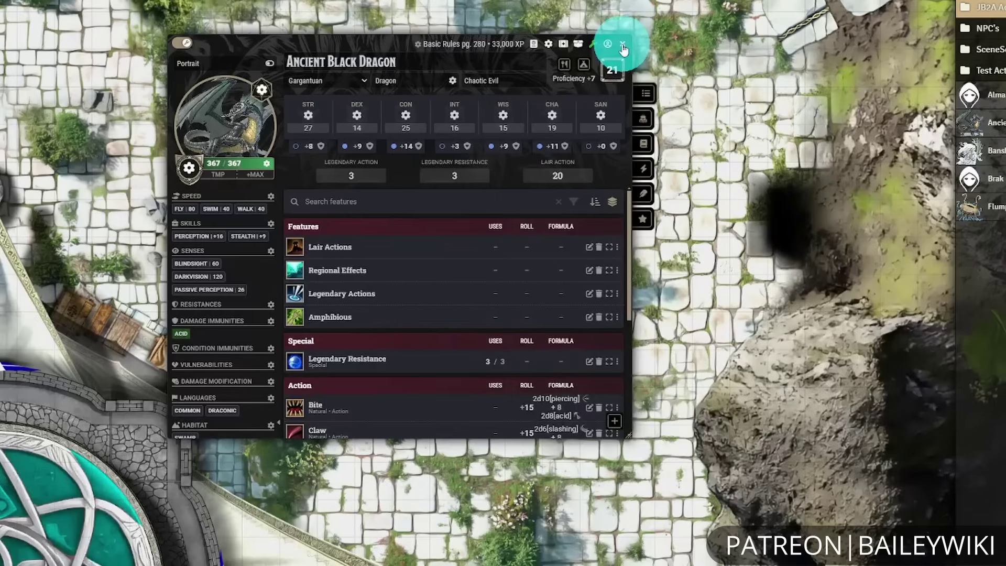
pyautogui.click(622, 45)
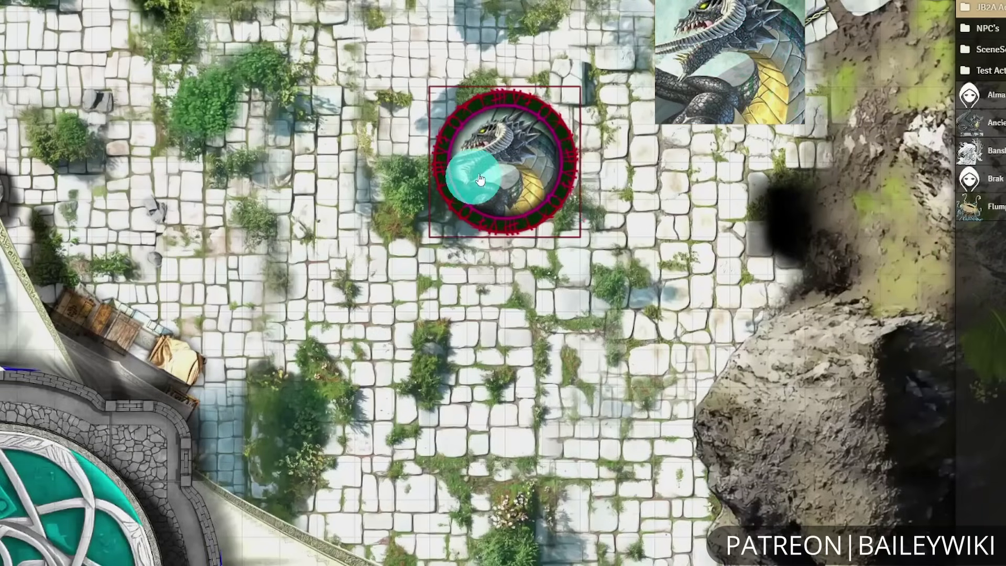
pyautogui.doubleClick(468, 189)
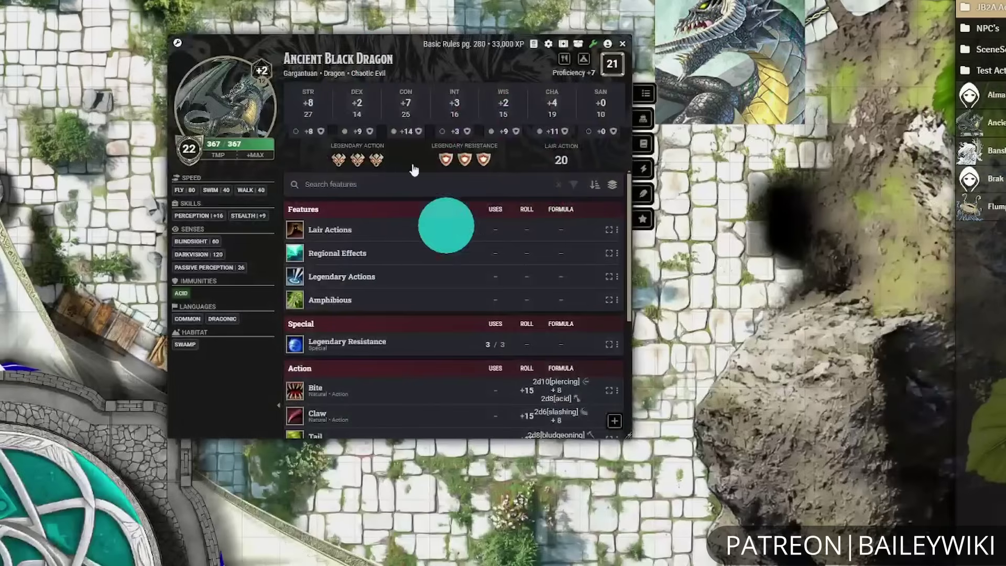
pyautogui.click(626, 46)
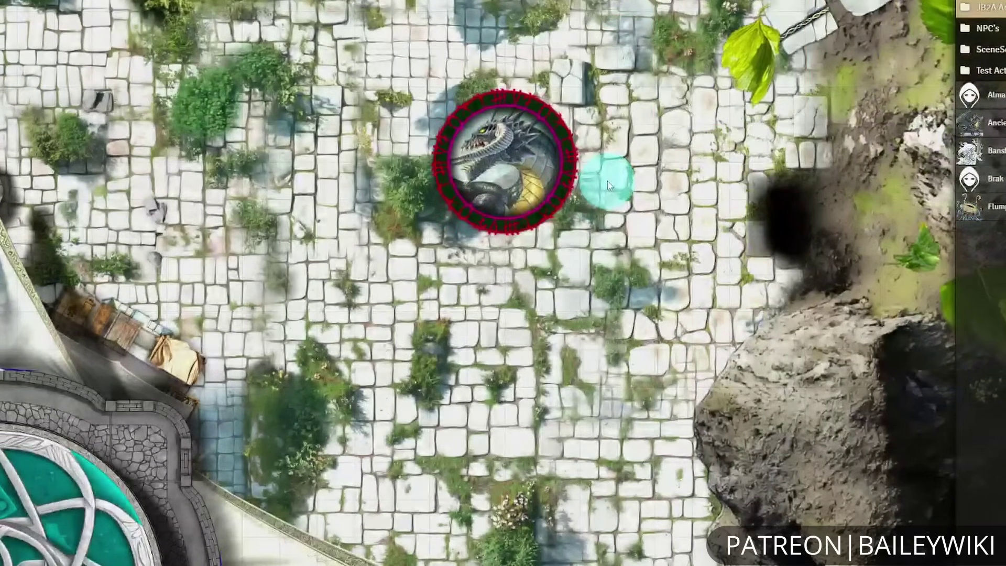
# - Reopen the Ancient Black Dragon's image editor from its map token, and hide and show the token's outer reddish-brown frame layer
pyautogui.doubleClick(483, 189)
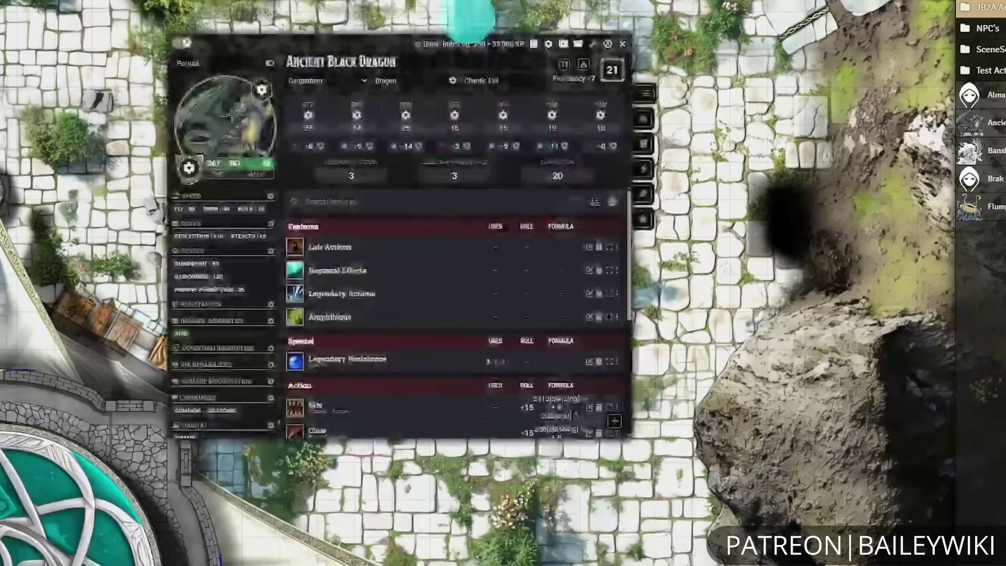
pyautogui.click(236, 122)
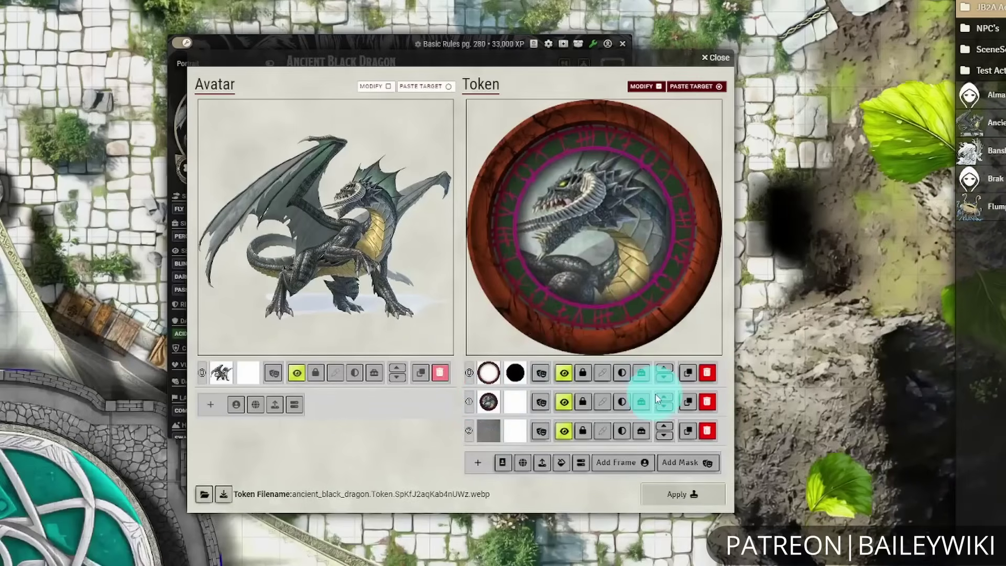
pyautogui.click(564, 373)
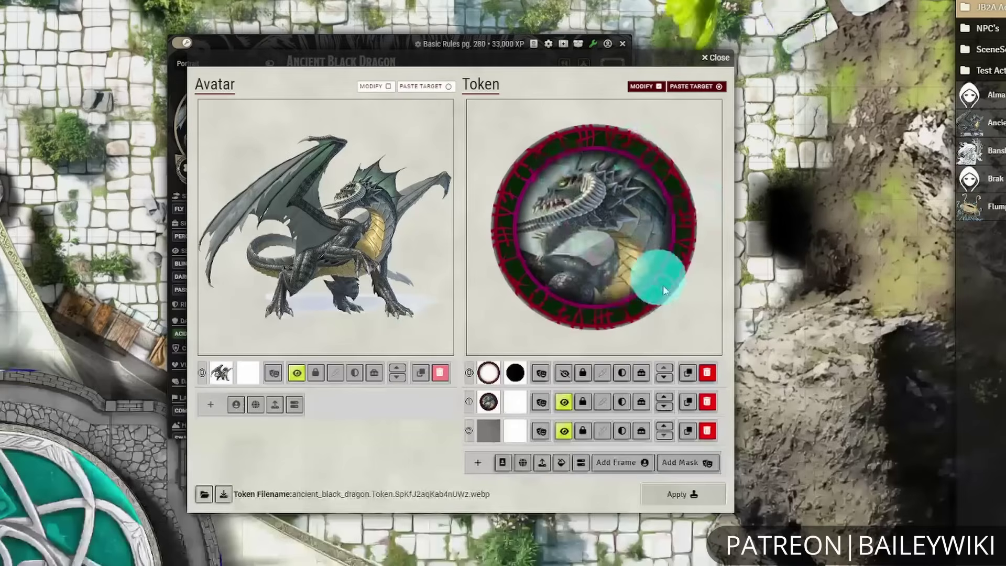
pyautogui.click(563, 374)
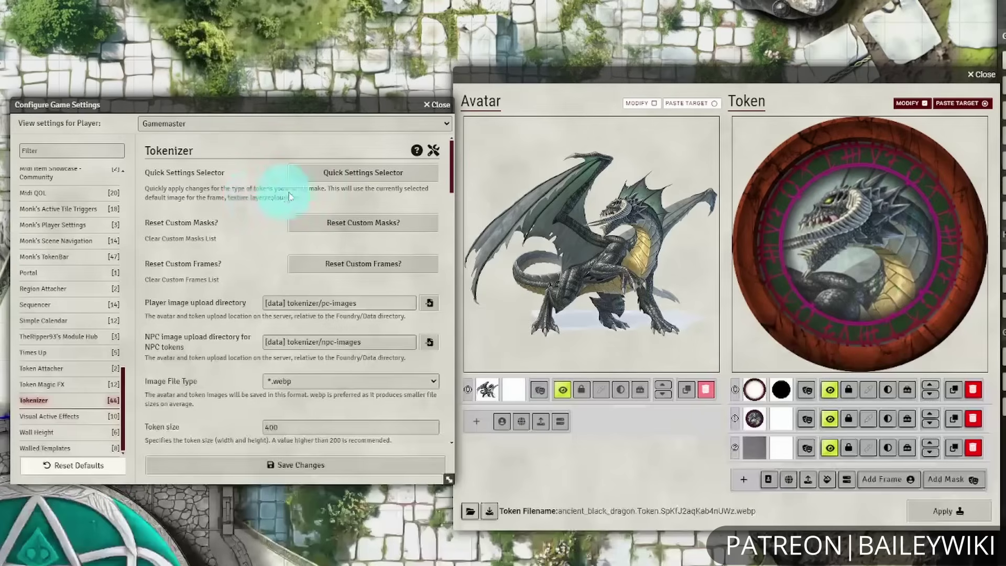
# - Examine the token ring presets in Tokenizer's Quick Settings Selector alongside the current token art
pyautogui.click(381, 172)
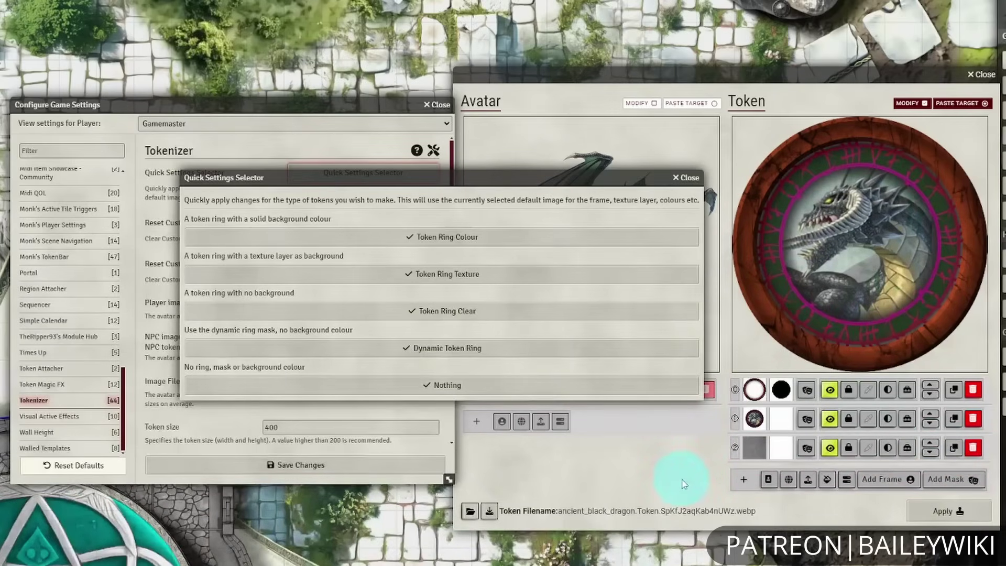
pyautogui.click(566, 96)
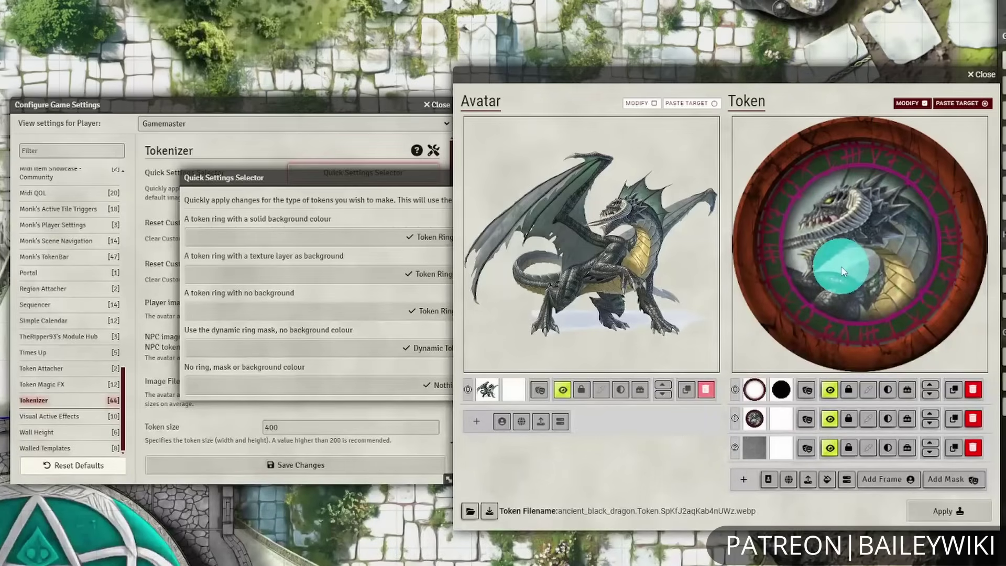
pyautogui.click(329, 173)
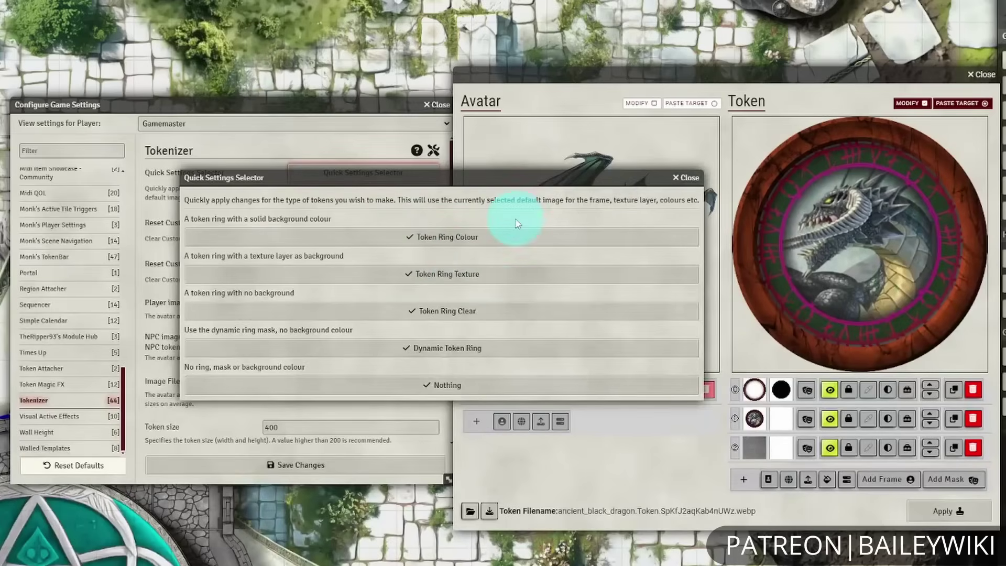
# - Close the Quick Settings Selector and check the token frame library and its tokenizer/frames folder without choosing a file
pyautogui.click(693, 178)
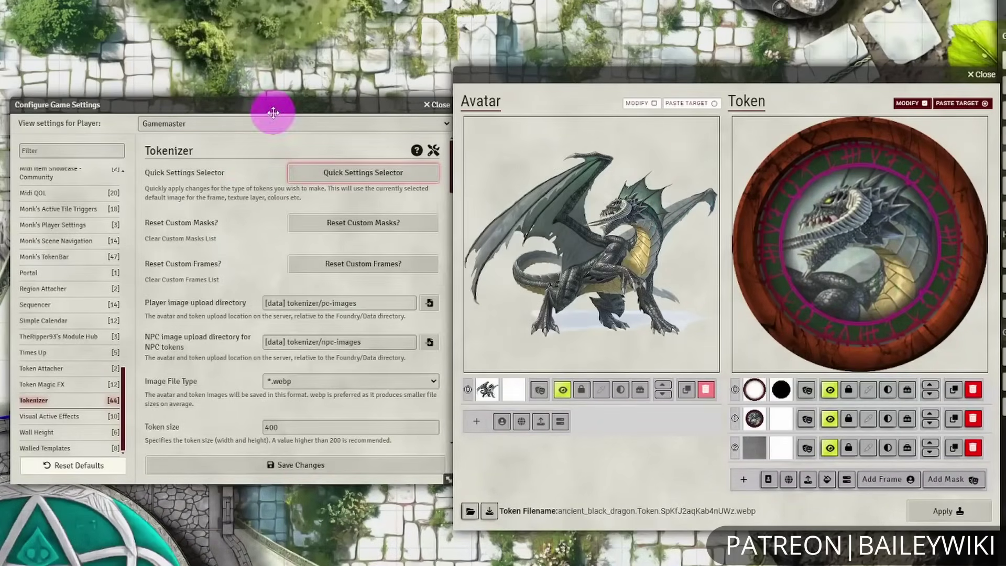
pyautogui.scroll(-1, 251, 241)
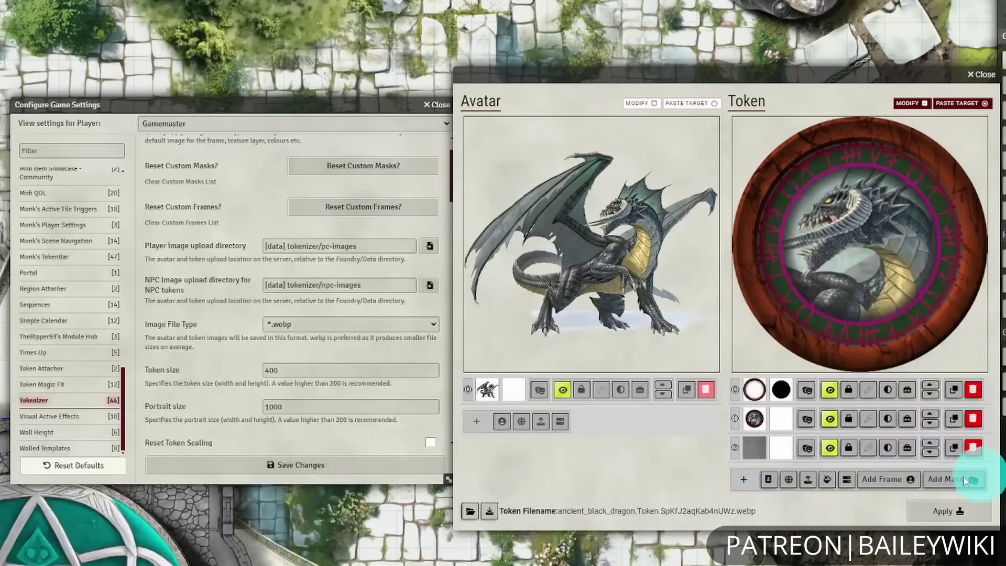
pyautogui.click(897, 487)
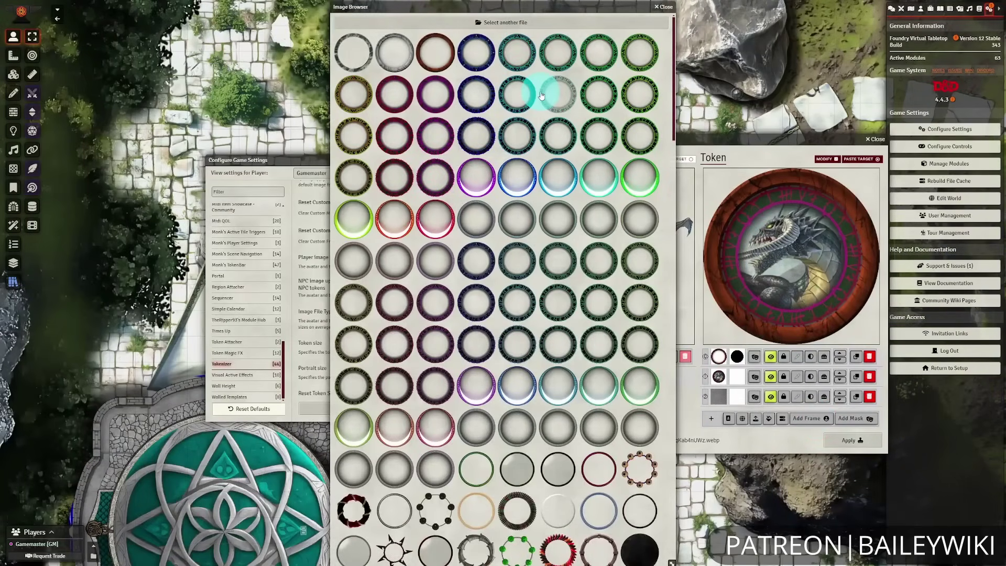
pyautogui.click(522, 23)
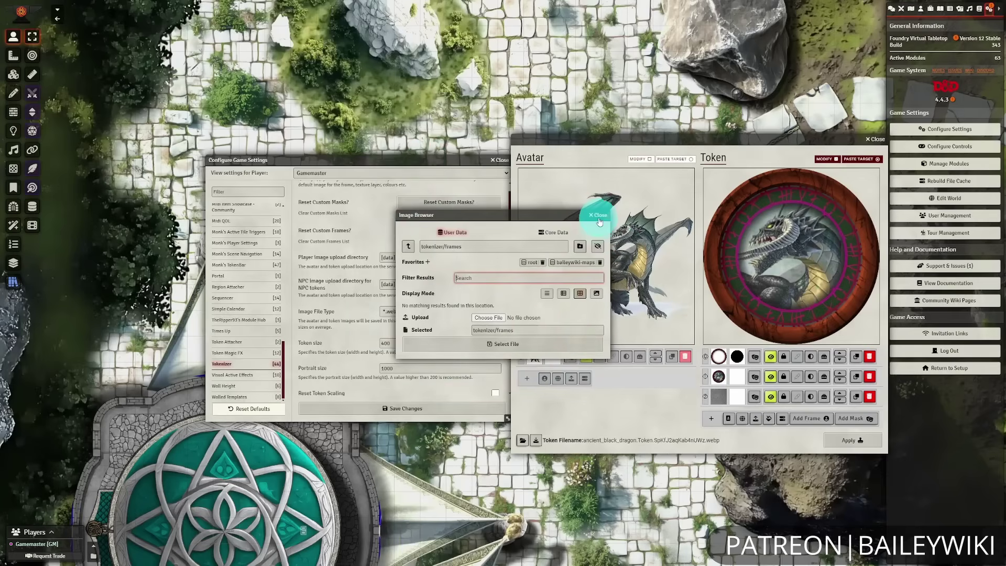
pyautogui.click(600, 216)
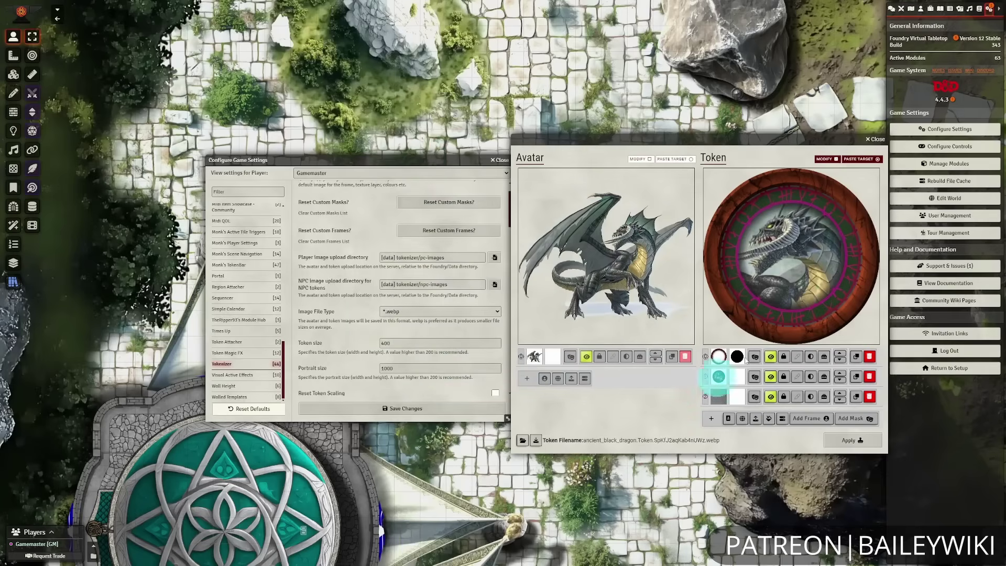
# - Browse the available token frames and mask shapes, closing both image browsers without selecting anything
pyautogui.click(813, 419)
pyautogui.scroll(-5, 512, 287)
pyautogui.scroll(1, 527, 360)
pyautogui.scroll(4, 527, 361)
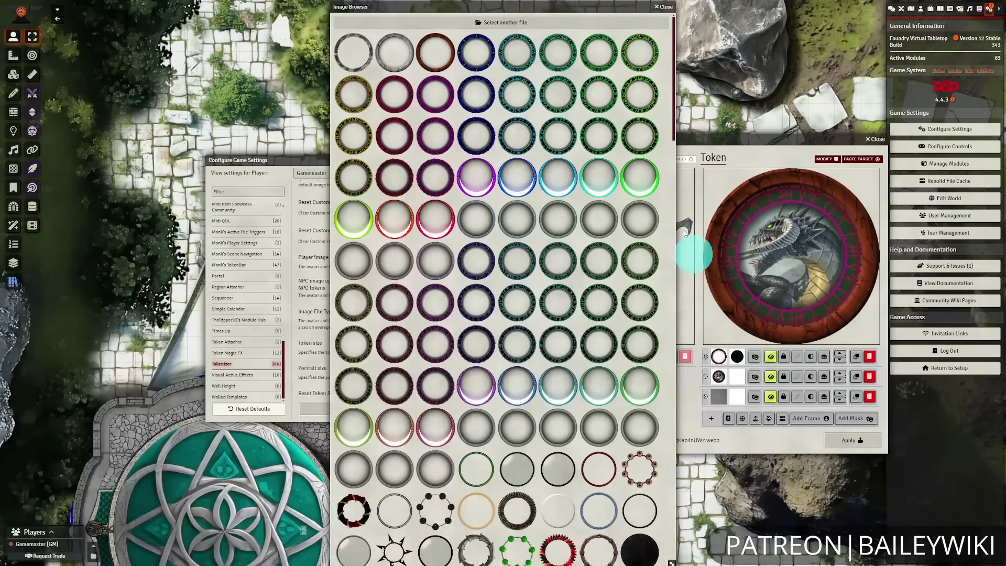
pyautogui.click(664, 7)
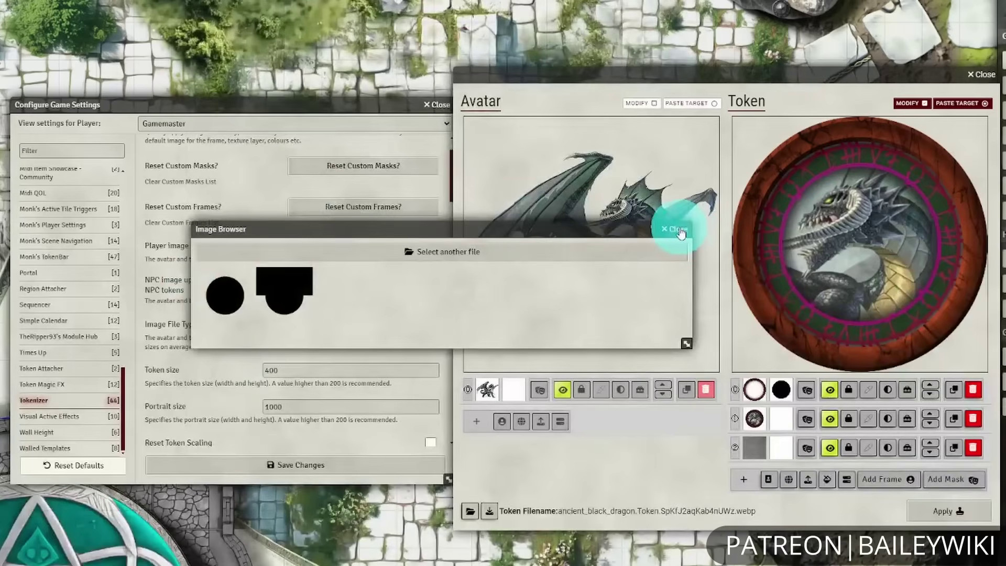
pyautogui.click(662, 247)
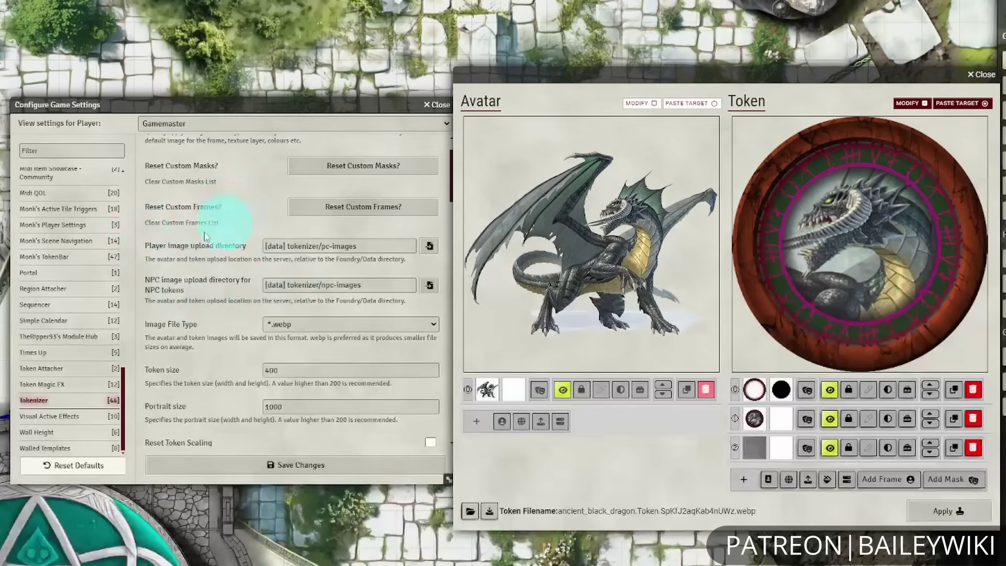
# - Examine the tokenizer folder in the player image upload directory browser and close it without selecting a directory
pyautogui.click(430, 246)
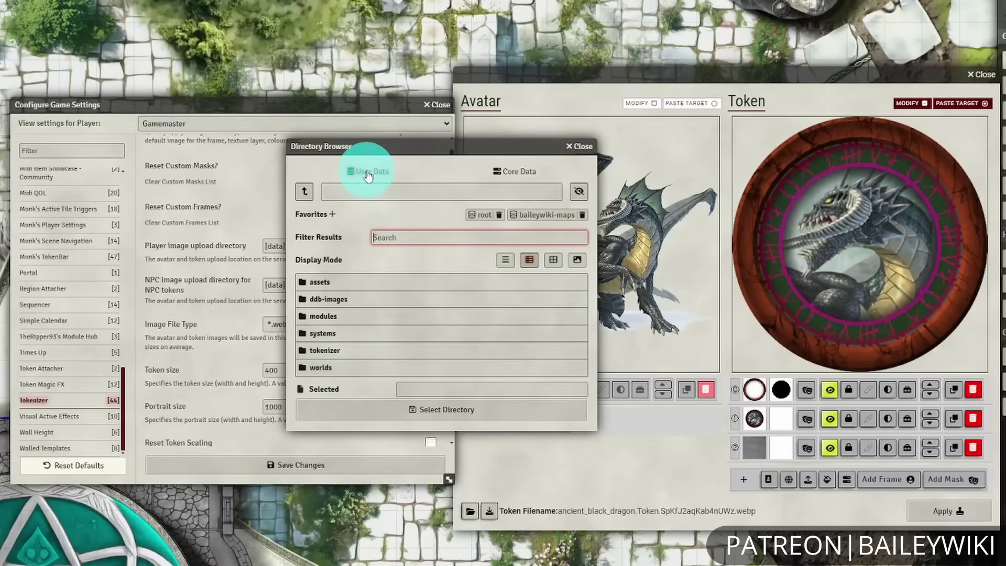
pyautogui.click(322, 357)
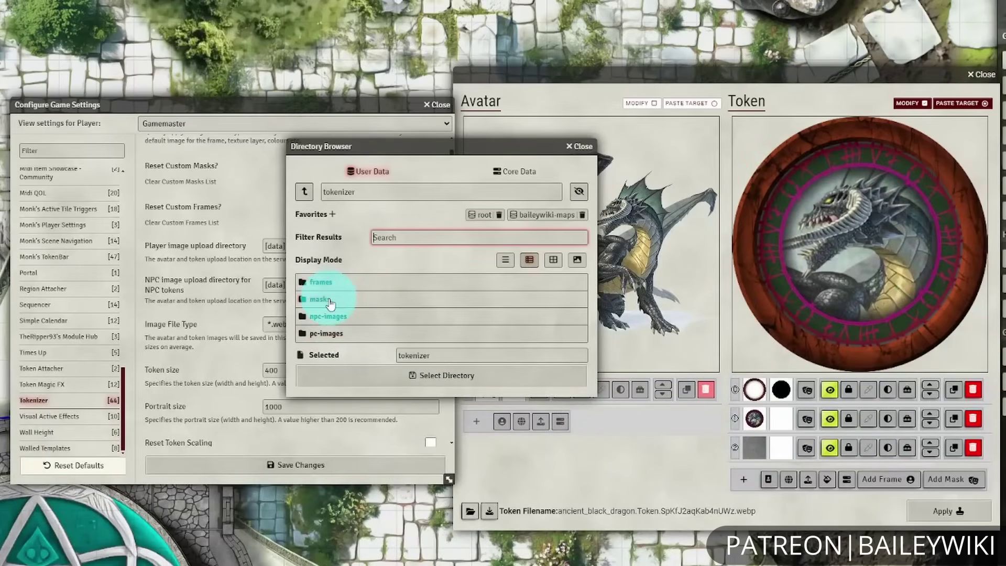
pyautogui.click(580, 148)
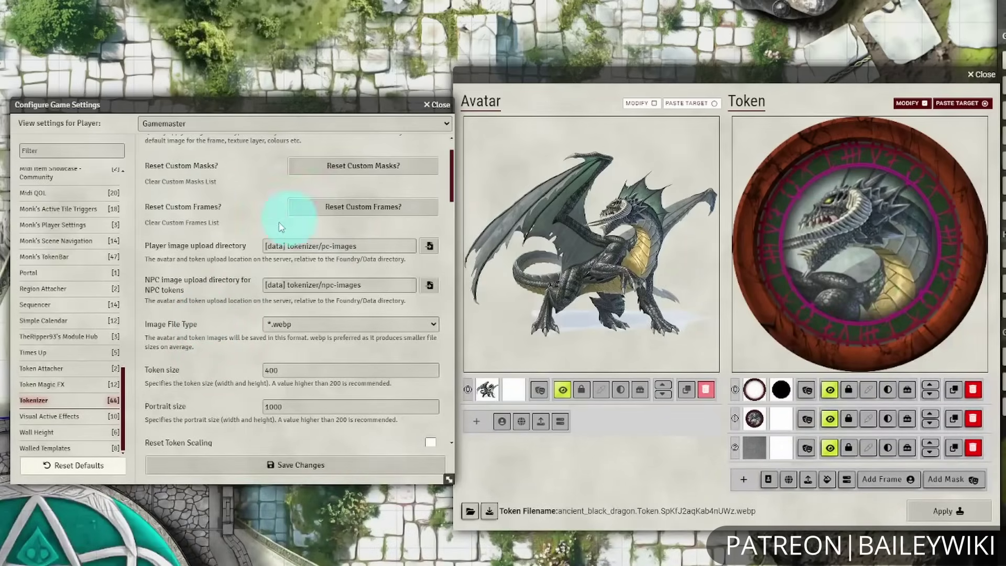
# - Examine Tokenizer's image size, default frame, custom frame directory and frame tint settings
pyautogui.scroll(-2, 218, 370)
pyautogui.scroll(-1, 225, 367)
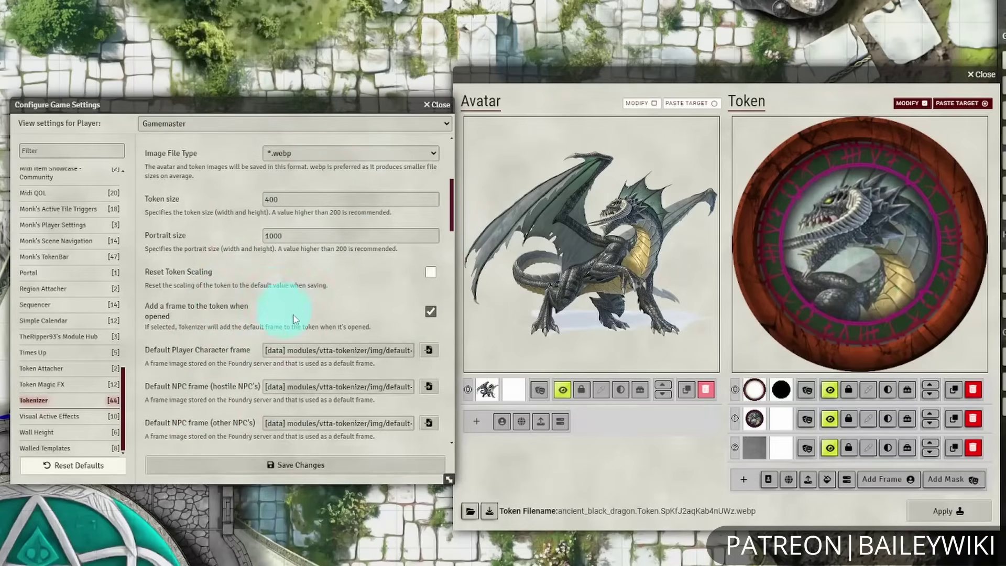
pyautogui.scroll(-2, 289, 317)
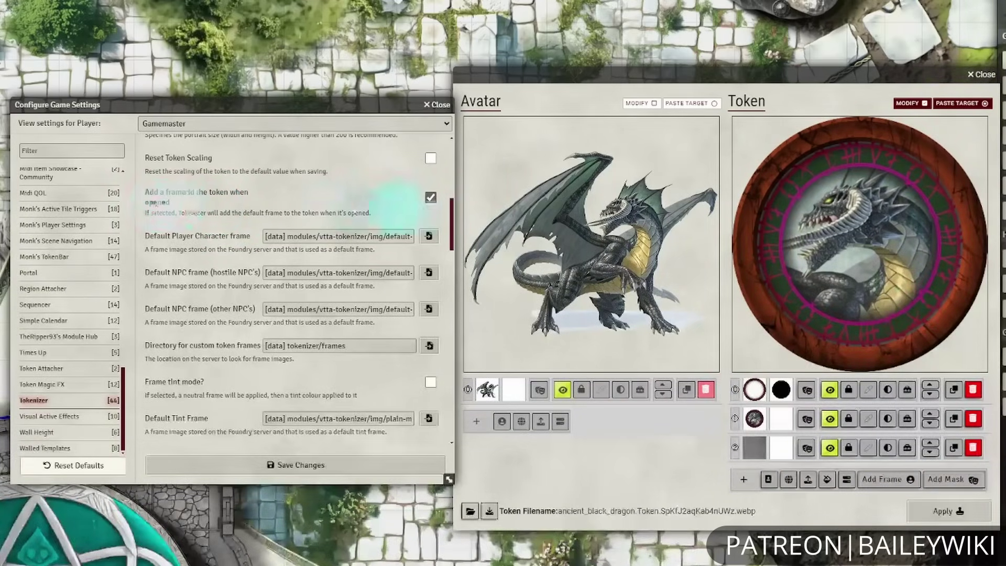
pyautogui.click(430, 198)
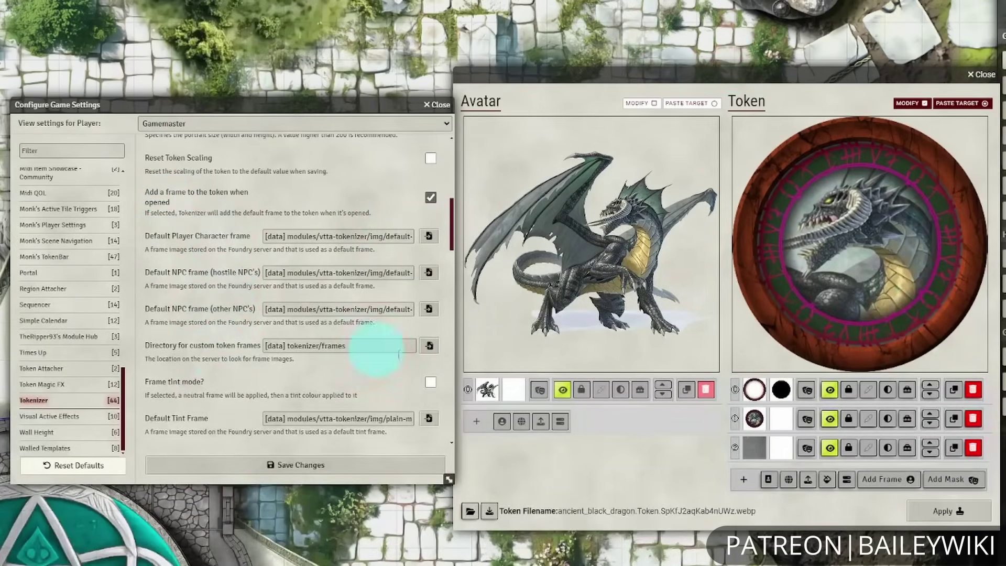
pyautogui.scroll(-3, 204, 347)
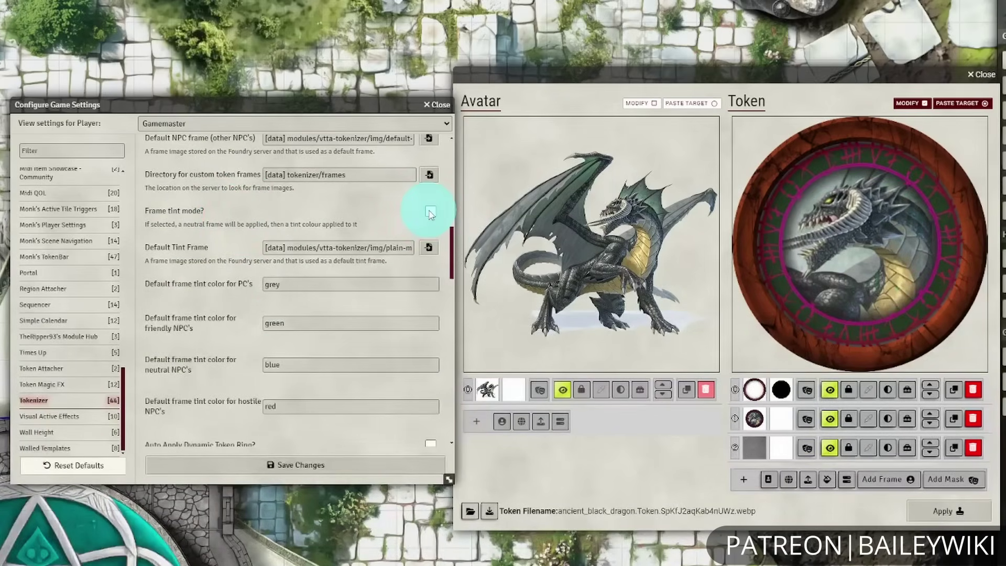
pyautogui.scroll(2, 346, 214)
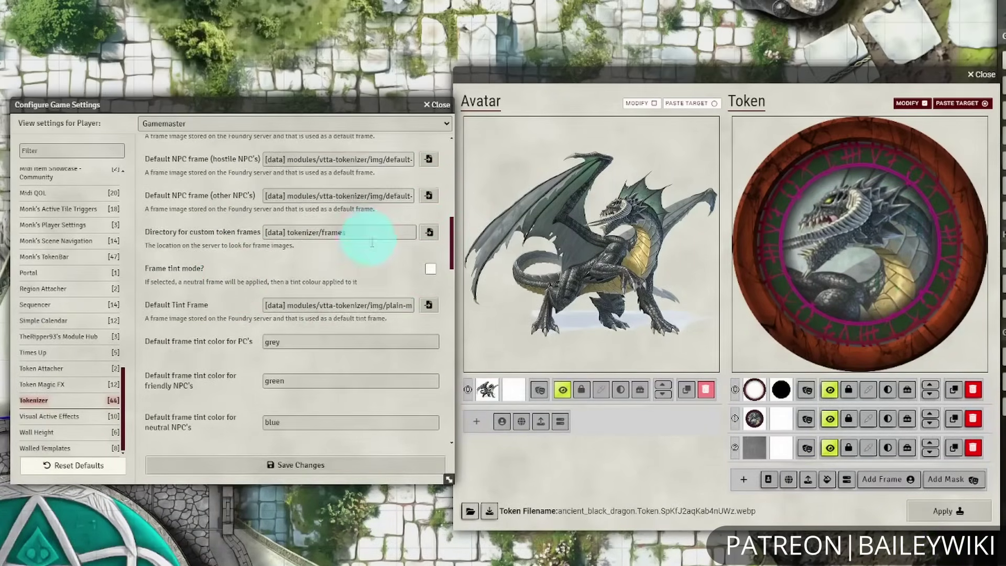
pyautogui.scroll(1, 373, 250)
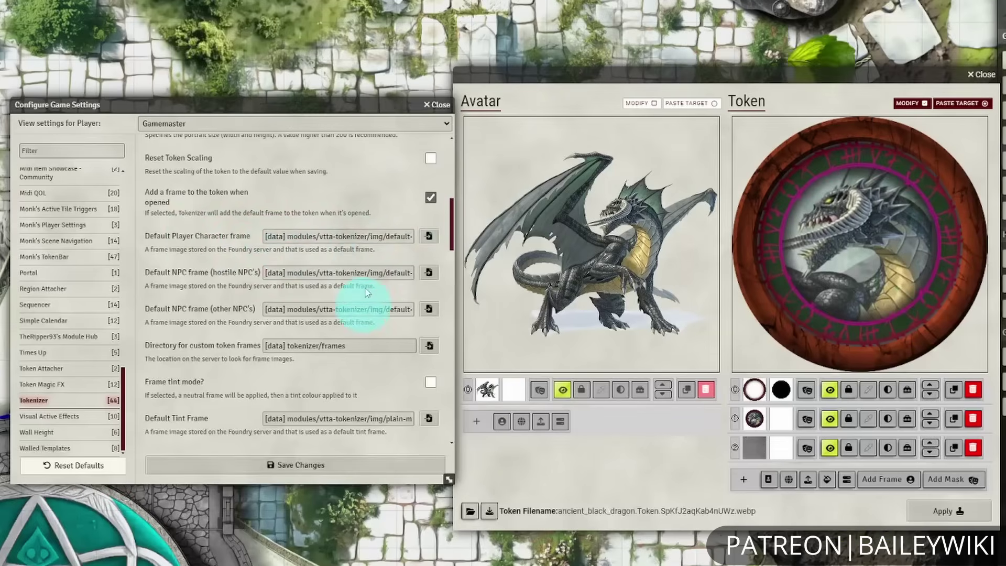
pyautogui.scroll(-2, 359, 236)
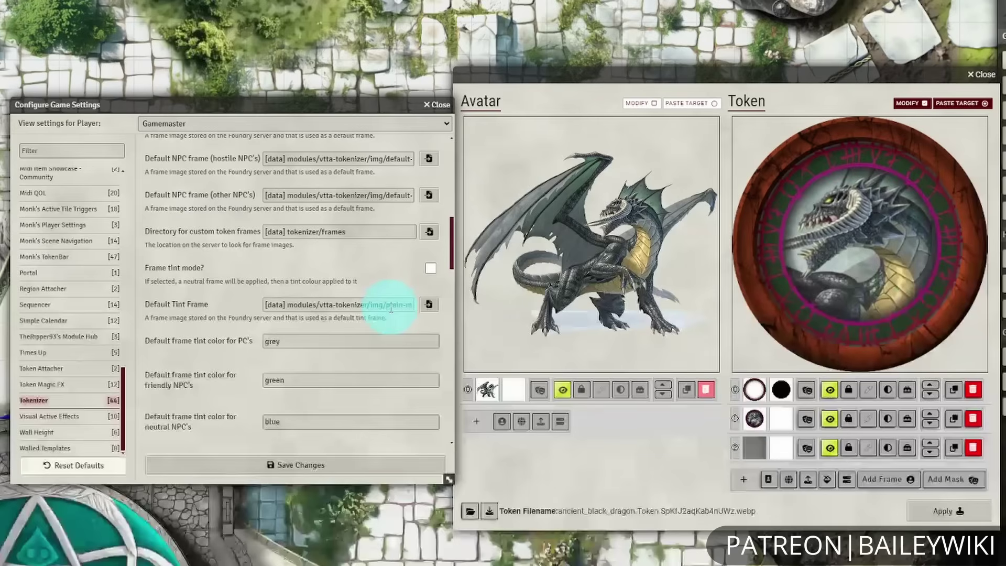
pyautogui.scroll(-1, 247, 334)
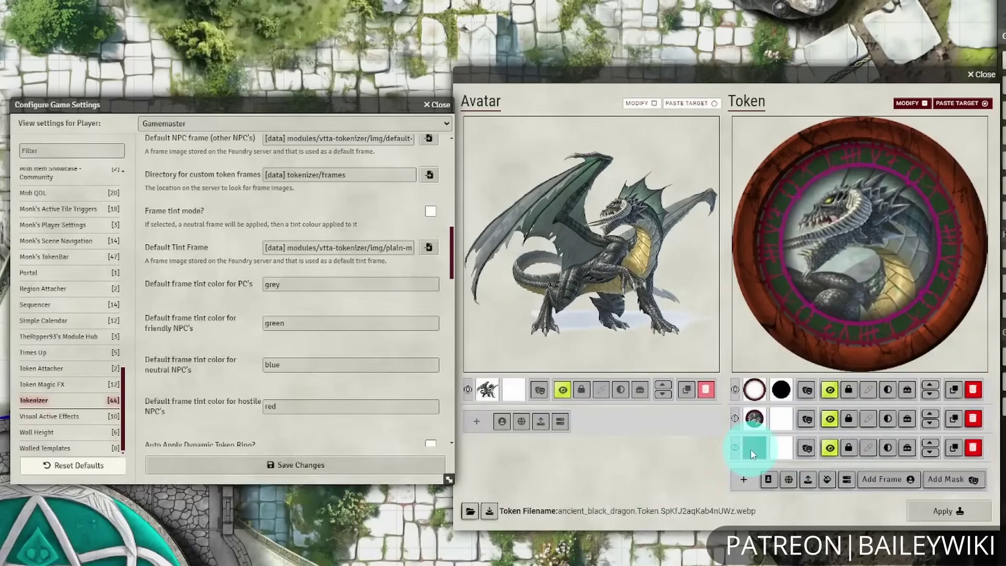
# - Replace the token's outer reddish-brown frame with the grey stone frame and tint it red
pyautogui.click(973, 391)
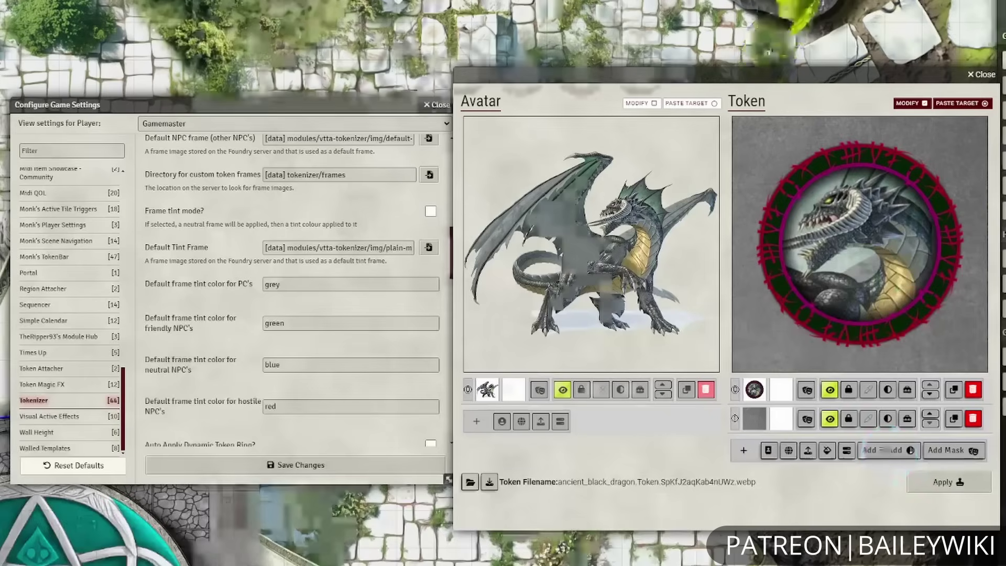
pyautogui.click(883, 449)
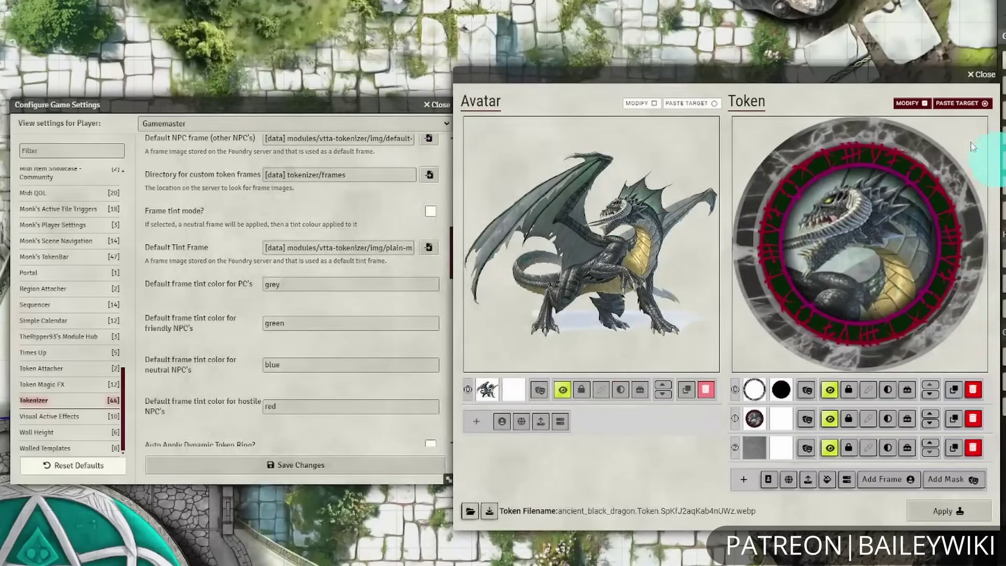
pyautogui.click(871, 392)
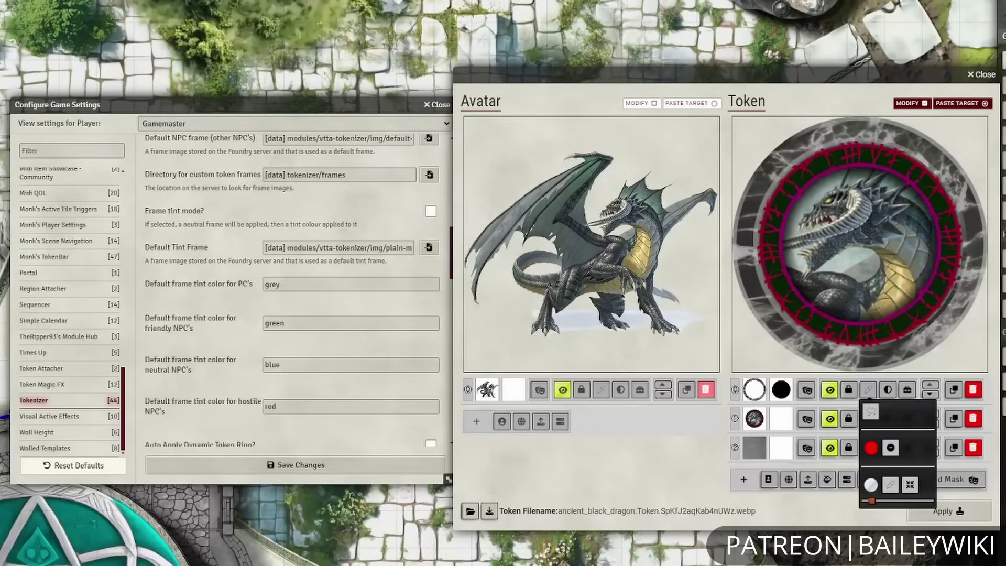
pyautogui.click(653, 478)
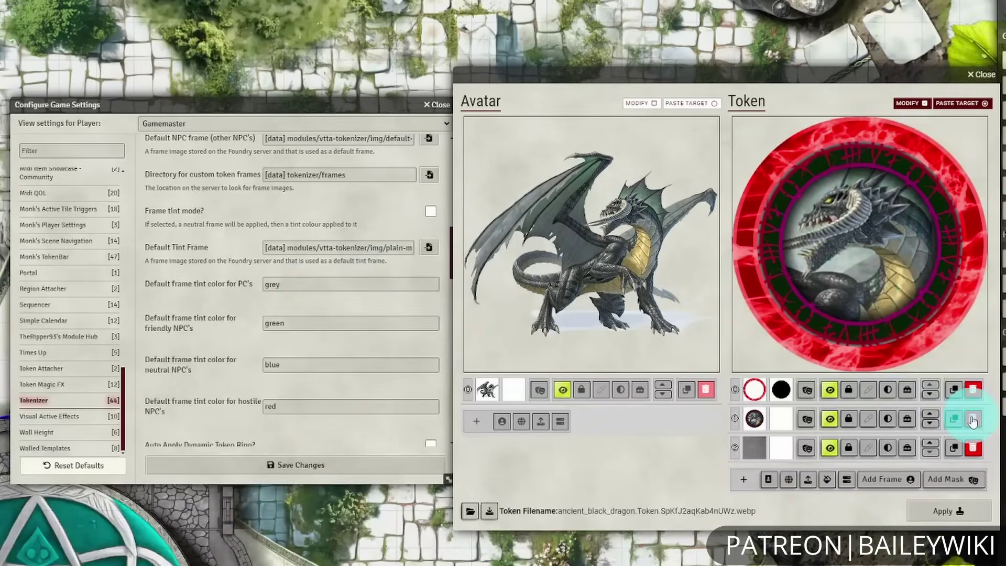
# - Delete the red-tinted frame layer from the token and review Tokenizer's tint colour and dynamic token ring settings
pyautogui.click(975, 389)
pyautogui.scroll(-1, 332, 395)
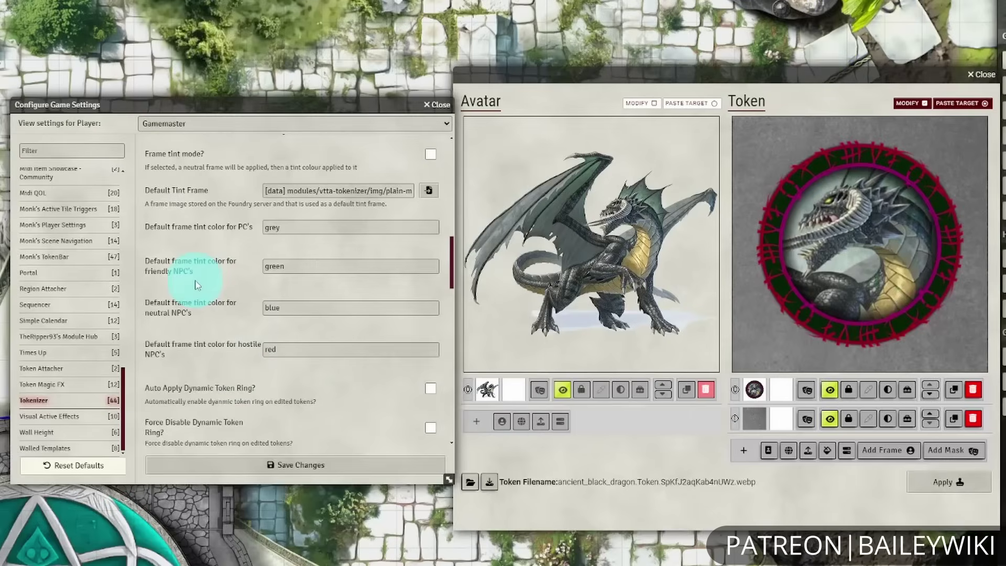
pyautogui.scroll(-2, 197, 274)
pyautogui.scroll(-2, 335, 316)
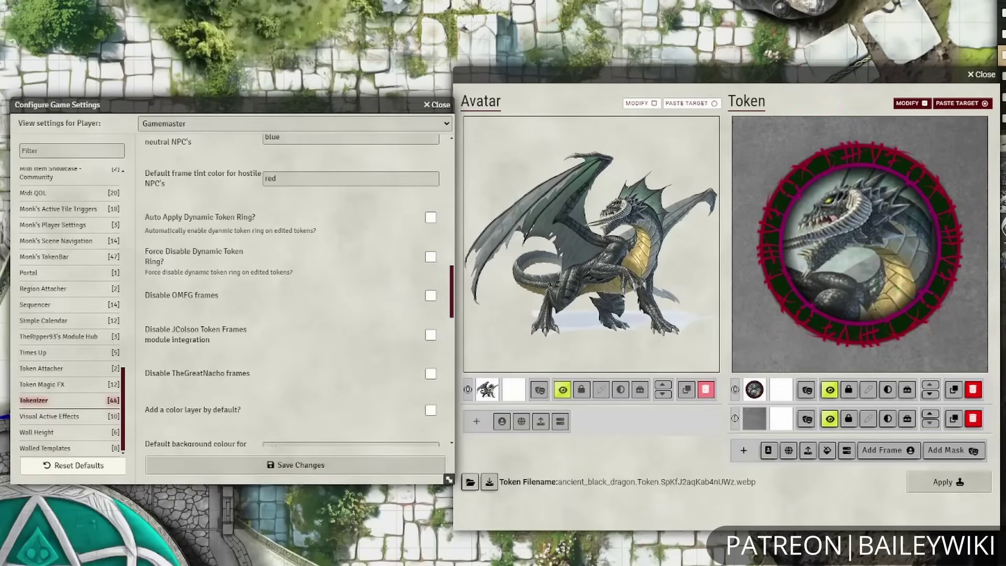
# - Open the Ancient Black Dragon's actor sheet and show the Appearance settings of its prototype token
pyautogui.click(1004, 416)
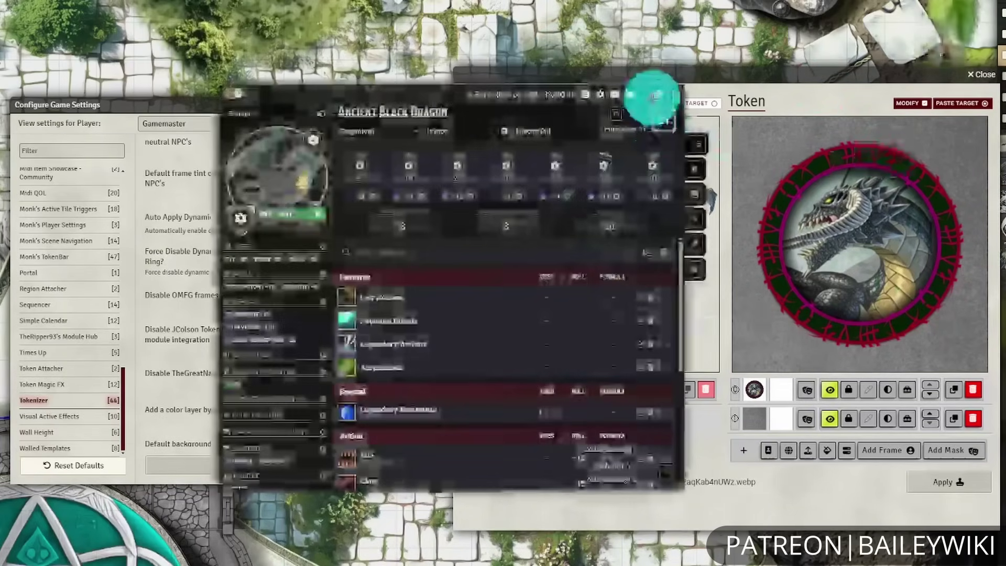
pyautogui.click(659, 95)
pyautogui.click(5, 119)
pyautogui.moveTo(45, 92); pyautogui.dragTo(461, 17)
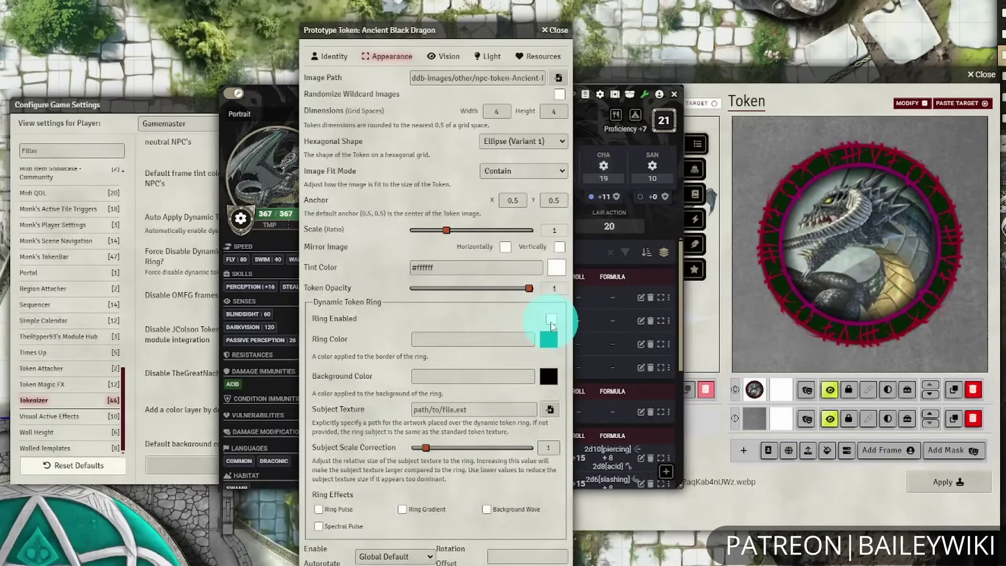
# - Compare Tokenizer's automatic dynamic ring options with the edited token art and the prototype token's Ring Enabled setting
pyautogui.click(169, 135)
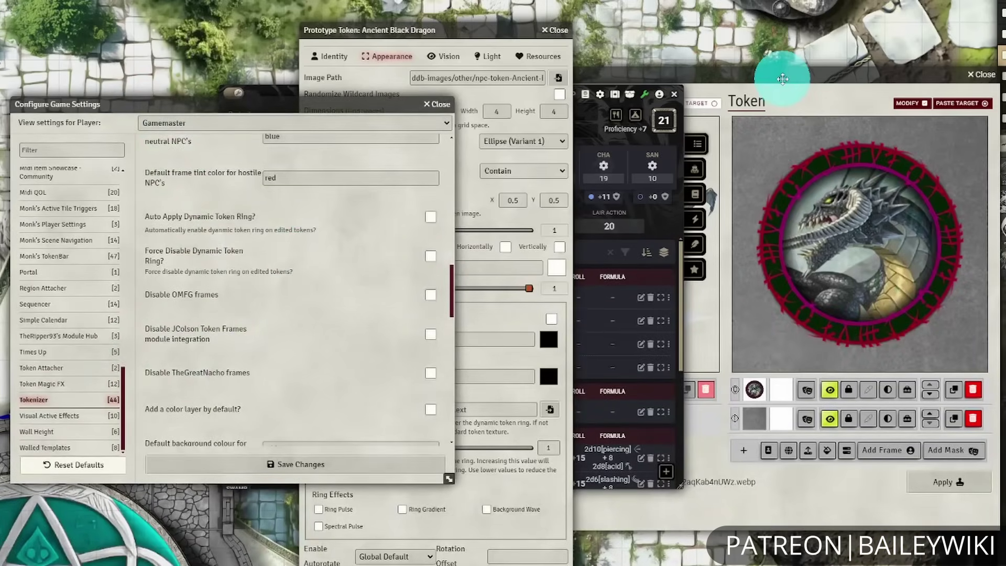
pyautogui.click(731, 76)
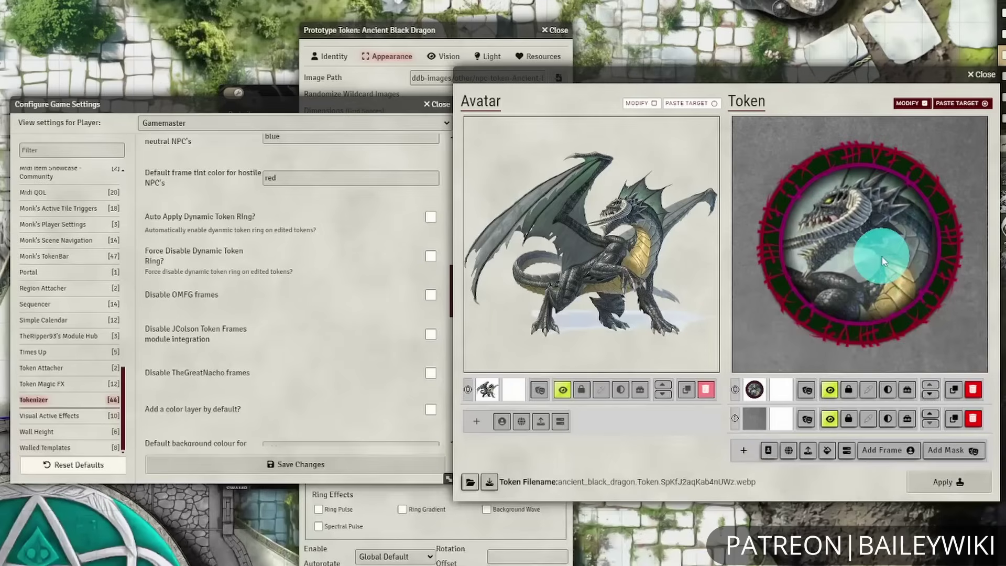
pyautogui.click(392, 29)
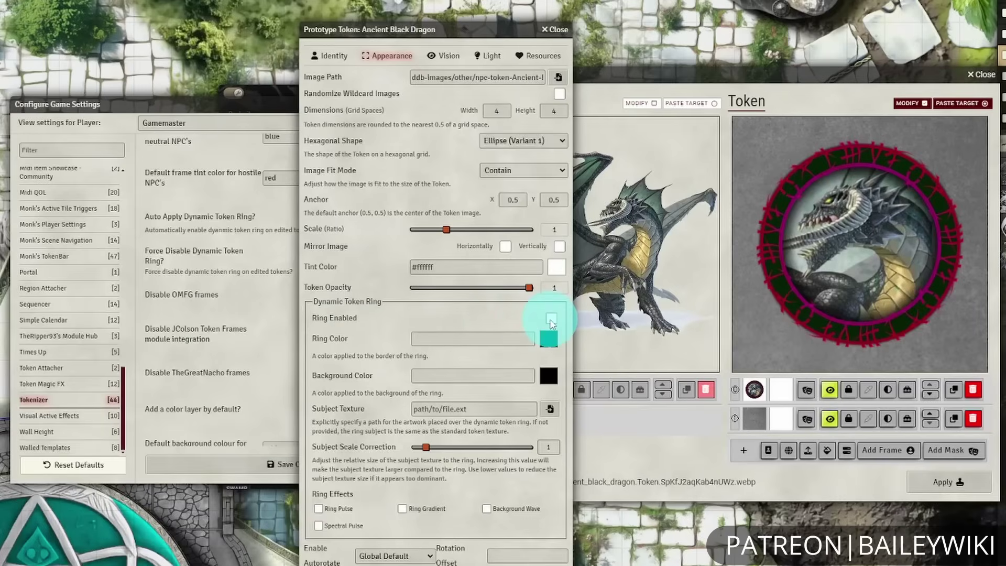
pyautogui.click(212, 101)
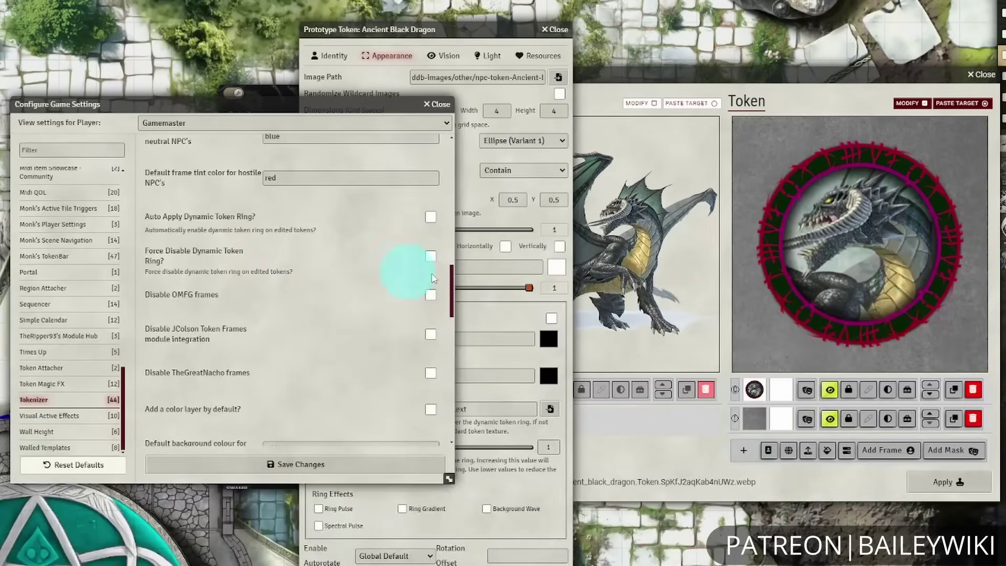
pyautogui.scroll(-1, 360, 282)
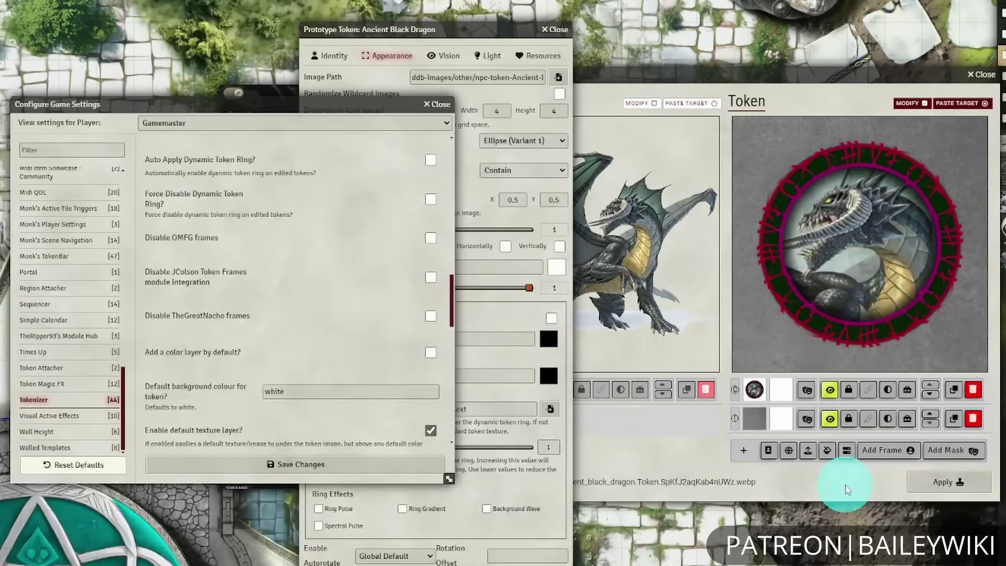
# - Browse the token frame library for the OMFG, JColson and TheGreatNacho frame sets named in the settings
pyautogui.click(875, 450)
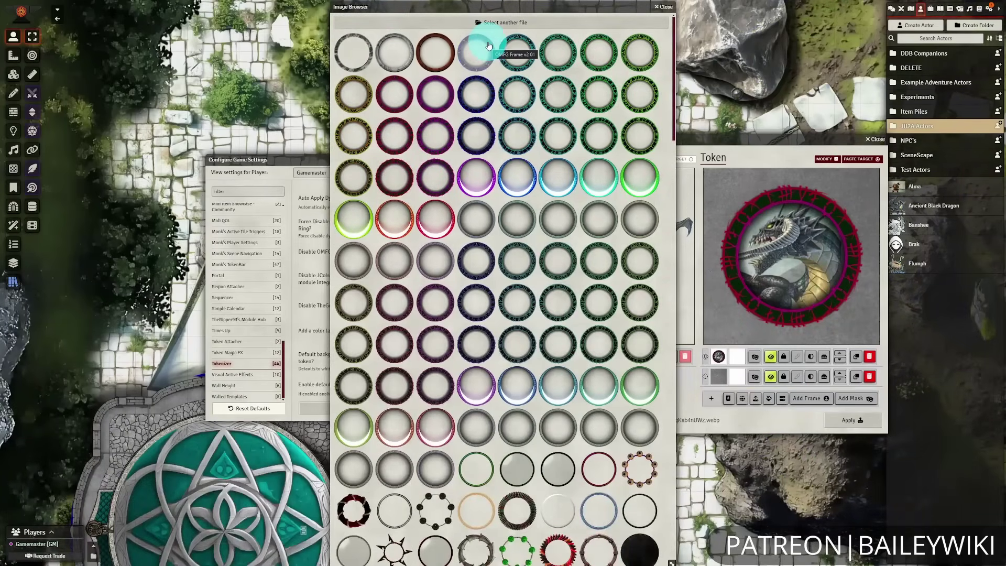
pyautogui.scroll(-2, 602, 343)
pyautogui.scroll(-6, 579, 353)
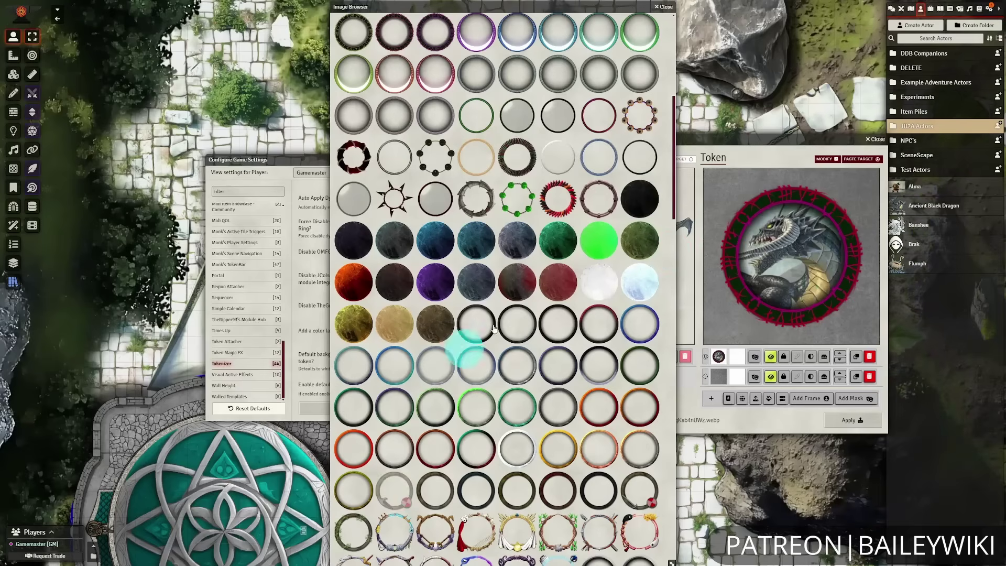
pyautogui.scroll(7, 640, 448)
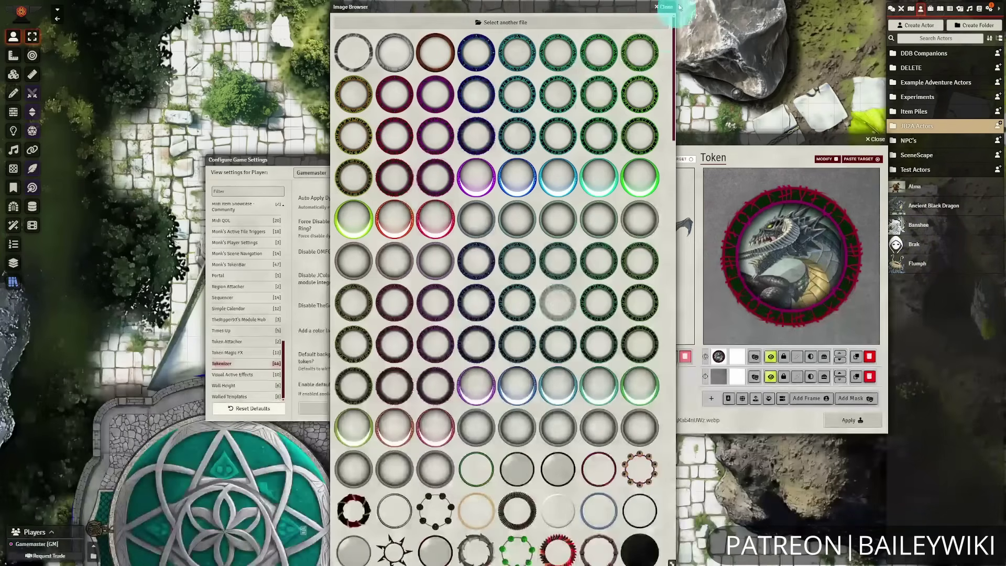
# - Close the frame library and review Tokenizer's background colour, default texture, mask and user permission settings
pyautogui.click(660, 6)
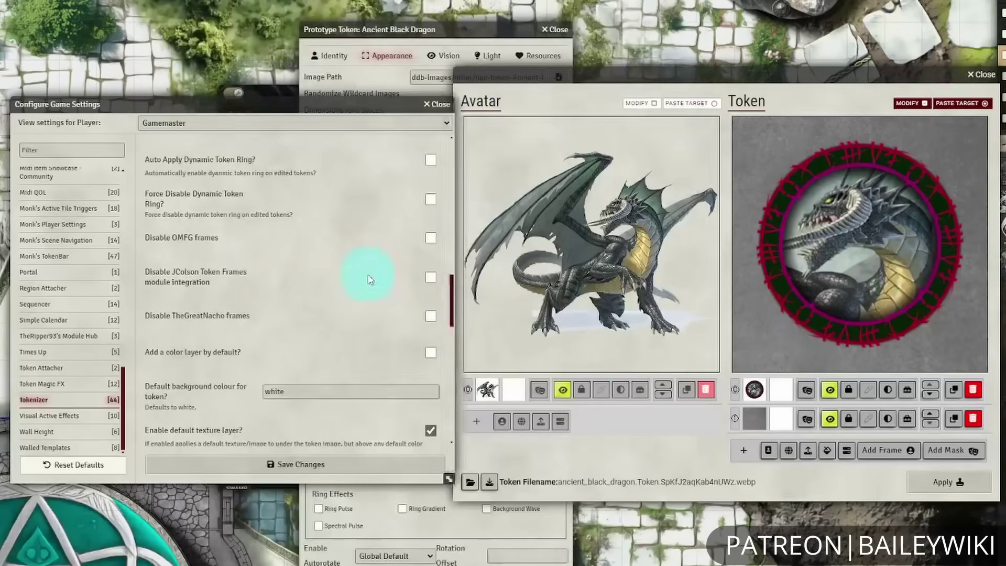
pyautogui.scroll(-3, 277, 325)
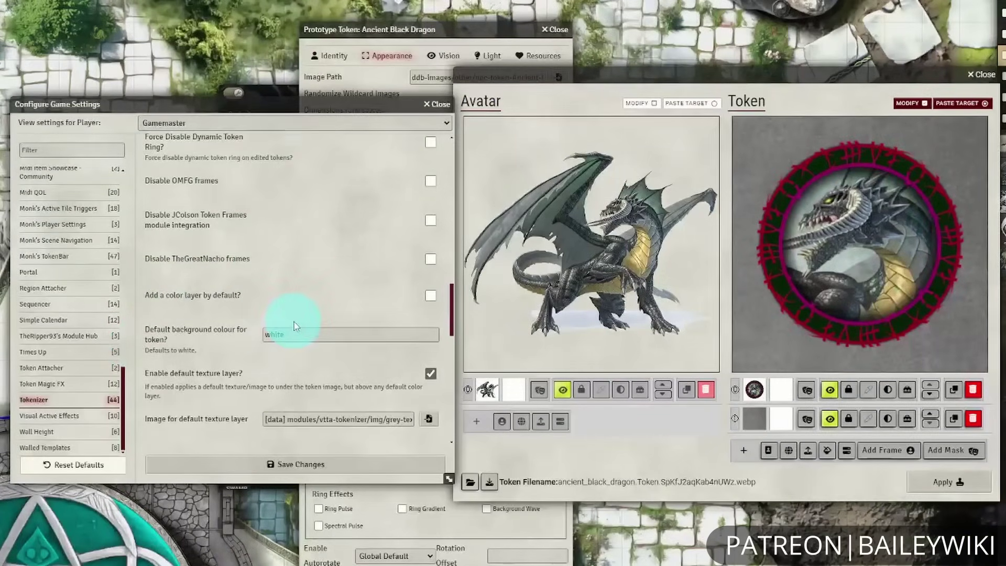
pyautogui.scroll(-1, 215, 401)
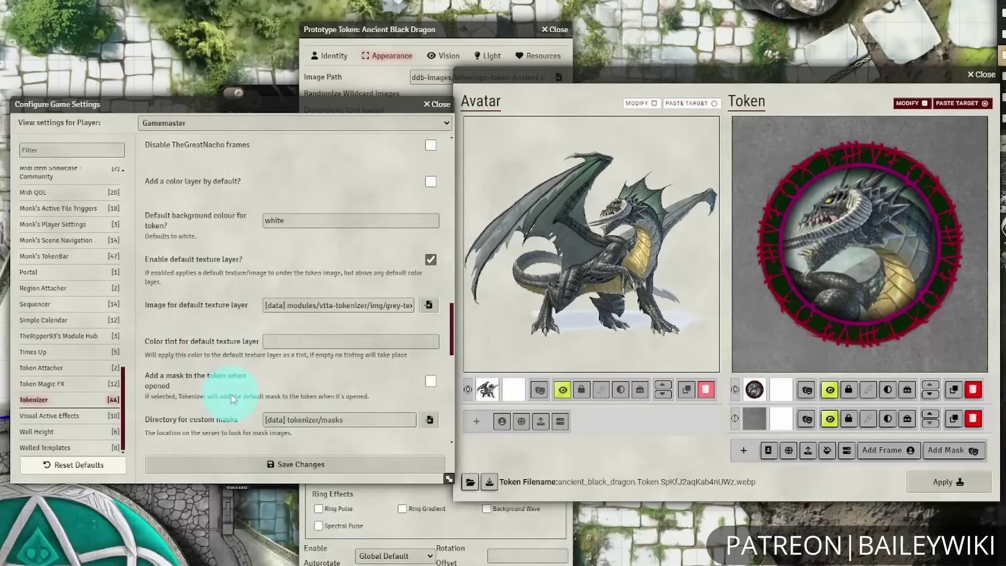
pyautogui.scroll(-4, 270, 382)
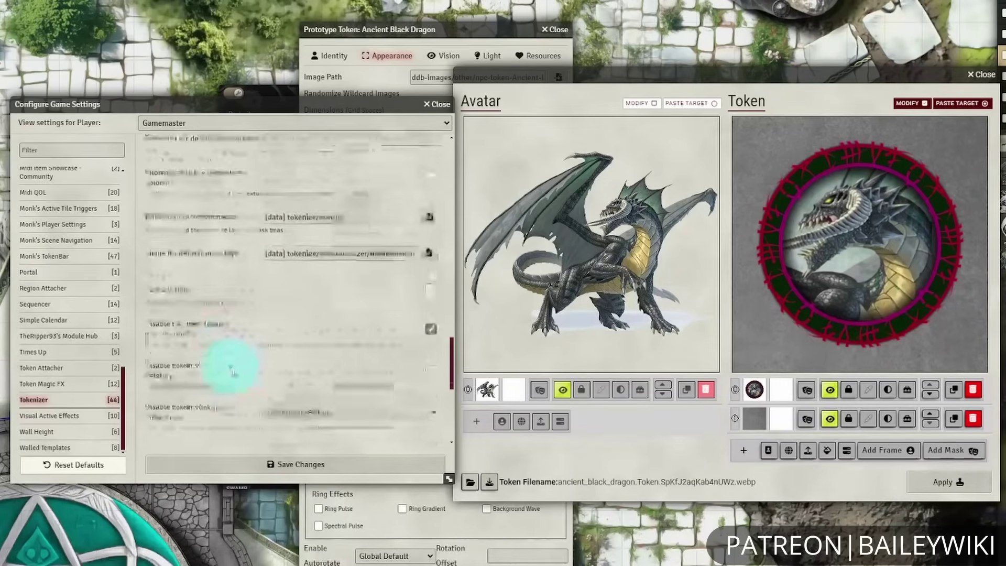
pyautogui.scroll(-1, 224, 369)
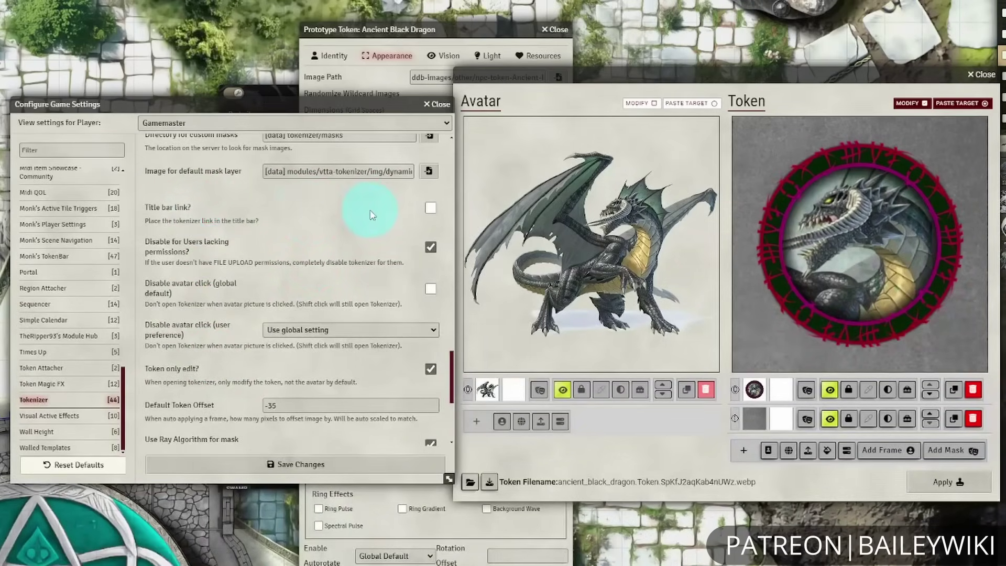
# - Close the prototype token settings and reopen the Ancient Black Dragon in Tokenizer from its entry in the actor list
pyautogui.click(554, 29)
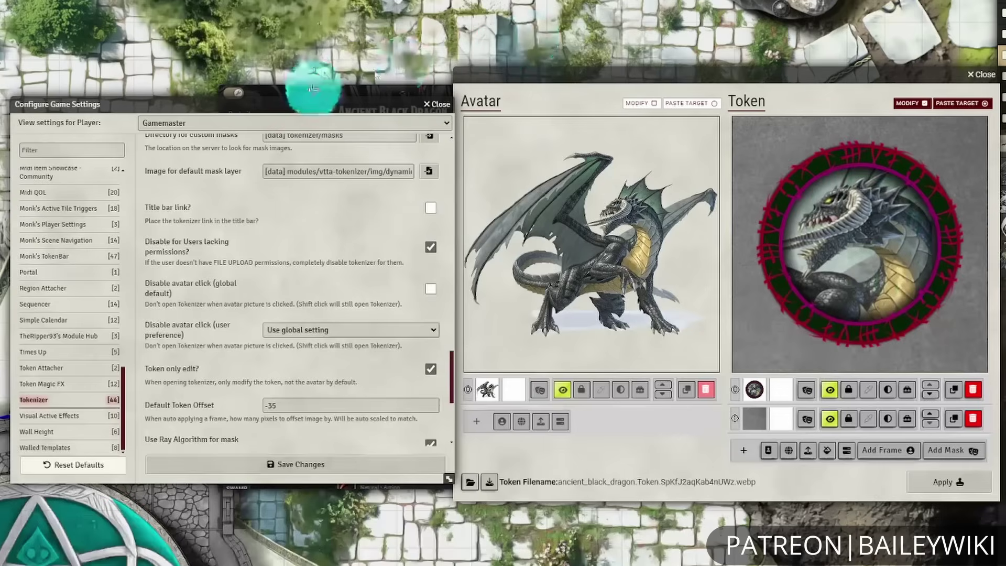
pyautogui.click(314, 91)
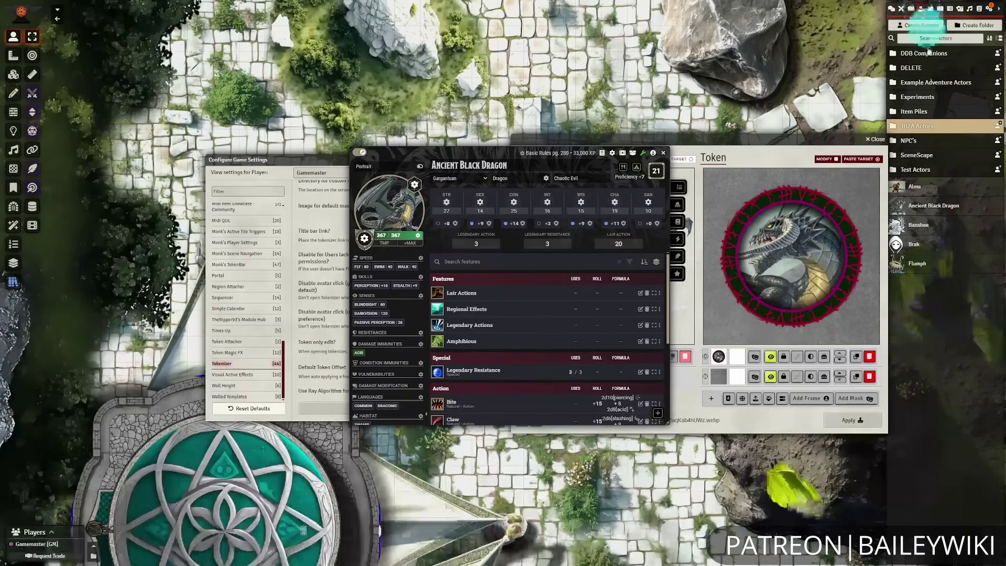
pyautogui.rightClick(931, 206)
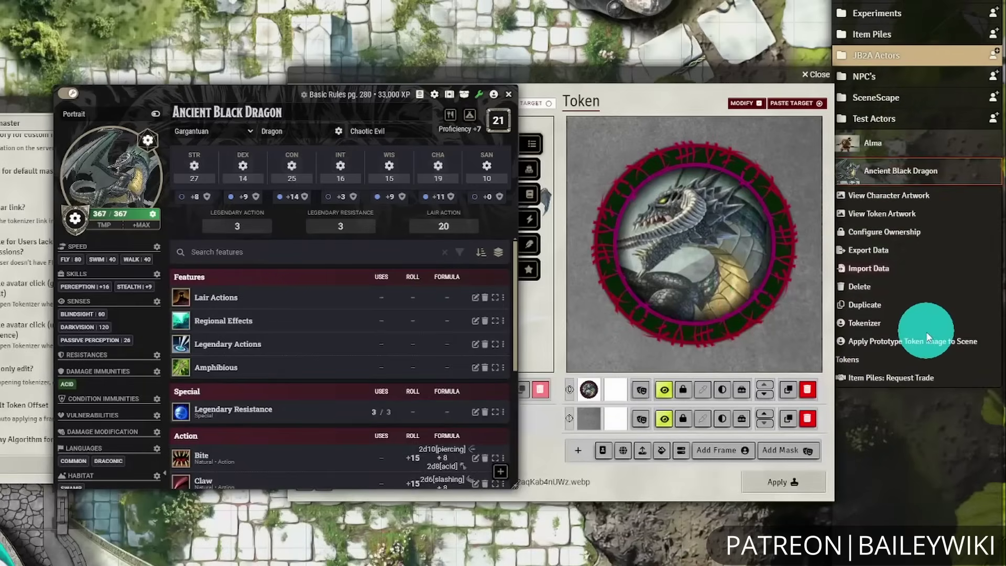
pyautogui.click(863, 324)
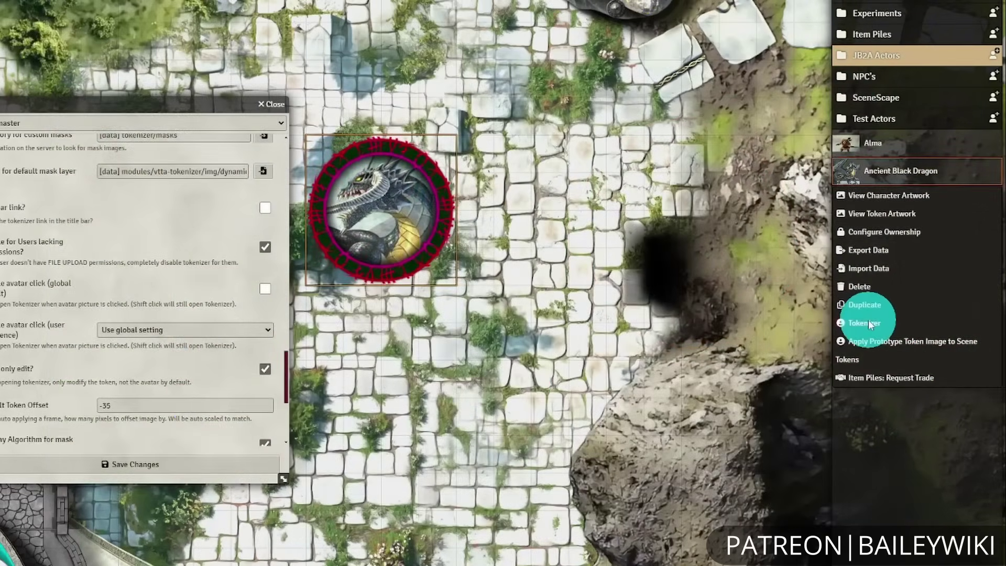
pyautogui.click(868, 324)
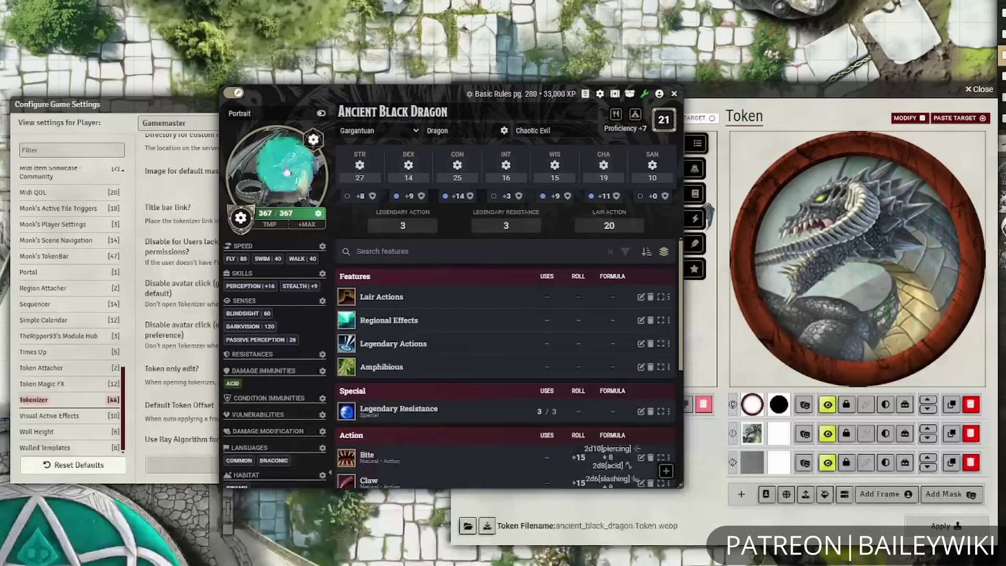
# - Compare Tokenizer's Disable avatar click settings with opening Tokenizer from the portrait on the dragon's actor sheet
pyautogui.click(134, 112)
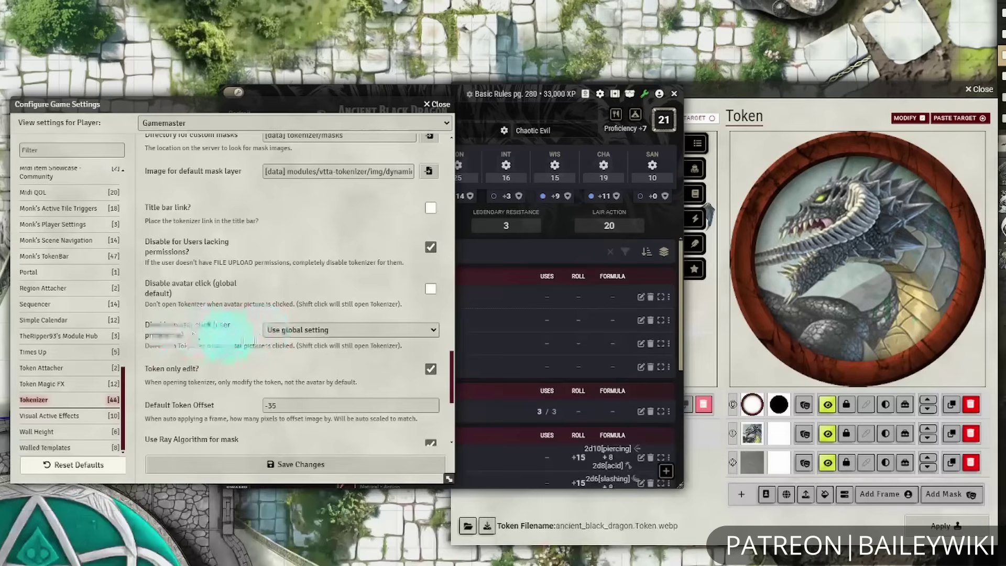
pyautogui.click(360, 92)
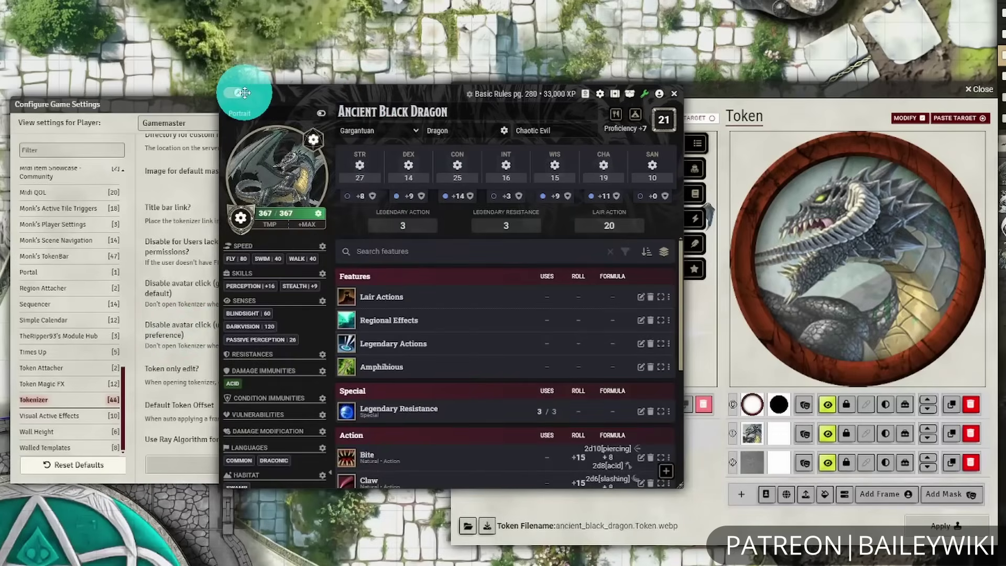
pyautogui.click(279, 185)
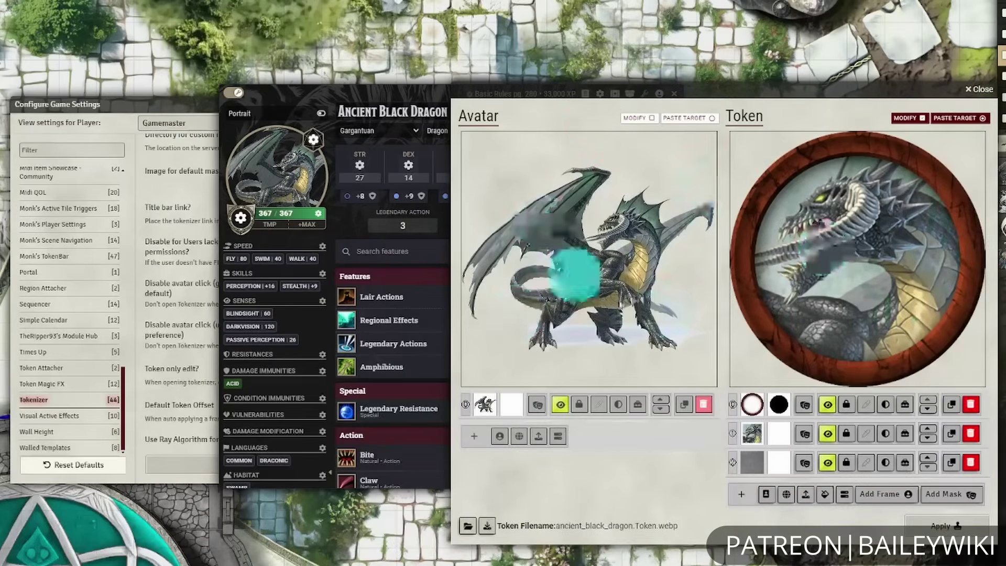
pyautogui.click(297, 90)
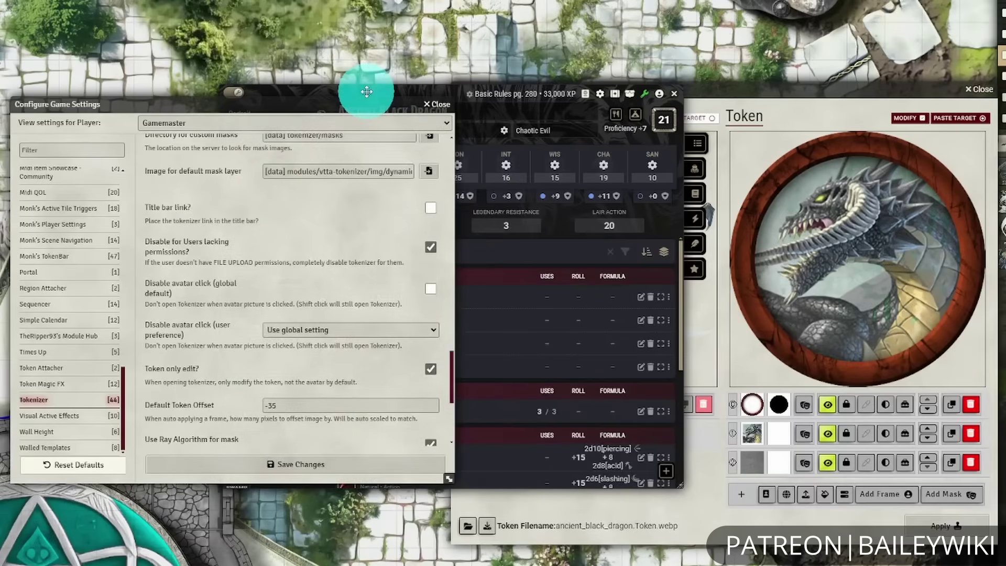
# - Open the standard image browser from the dragon's actor sheet portrait and close it without selecting a file
pyautogui.click(366, 92)
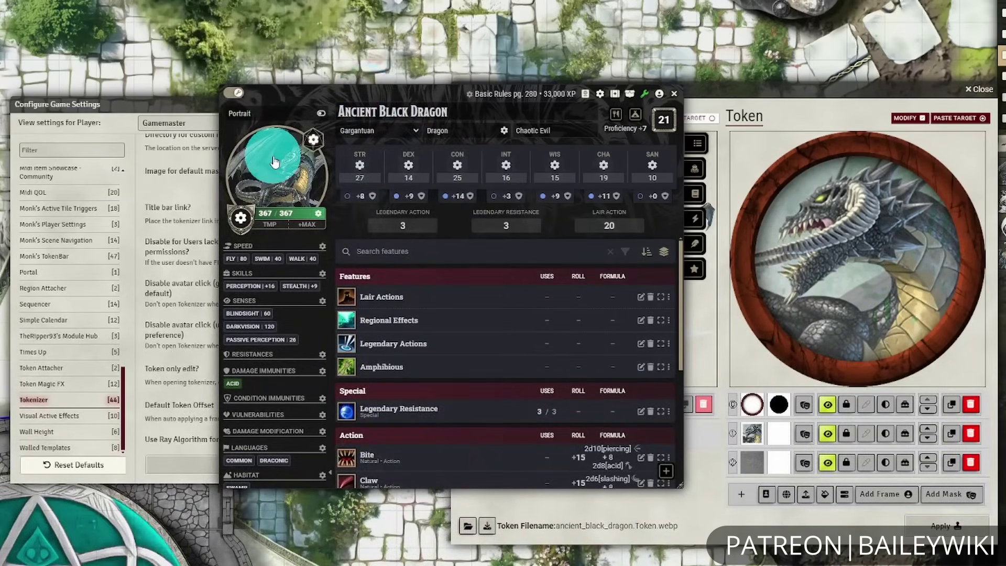
pyautogui.click(284, 184)
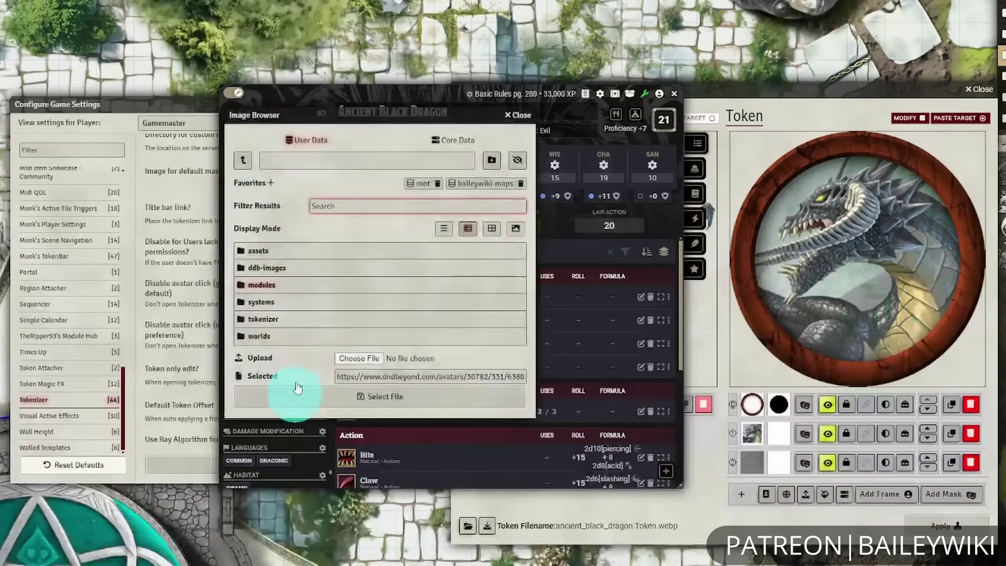
pyautogui.click(514, 117)
pyautogui.click(515, 117)
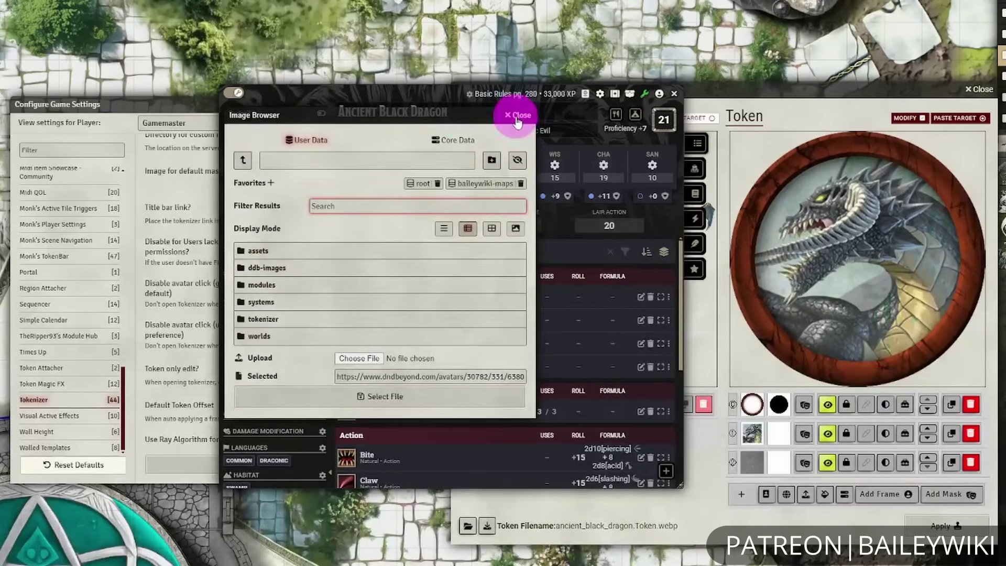
# - Review Tokenizer's token-only edit, default offset, ray algorithm, crop, log level, actor id and wildcard settings
pyautogui.click(179, 100)
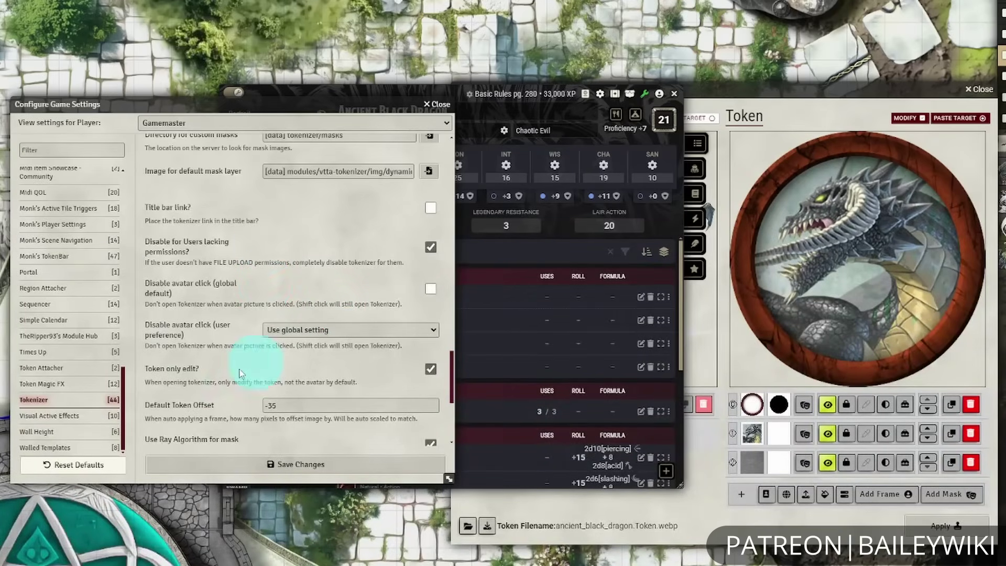
pyautogui.scroll(-3, 256, 368)
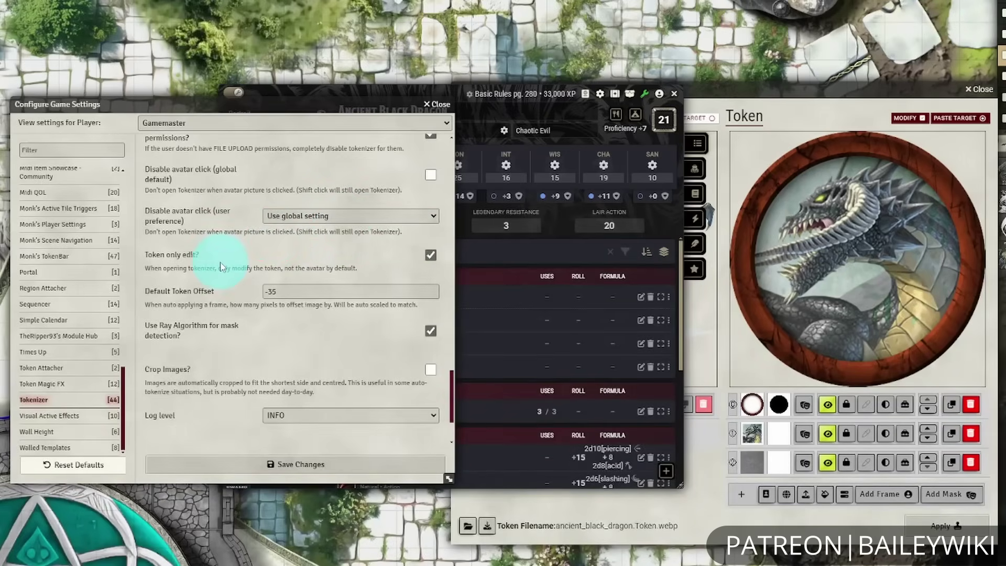
pyautogui.scroll(1, 221, 267)
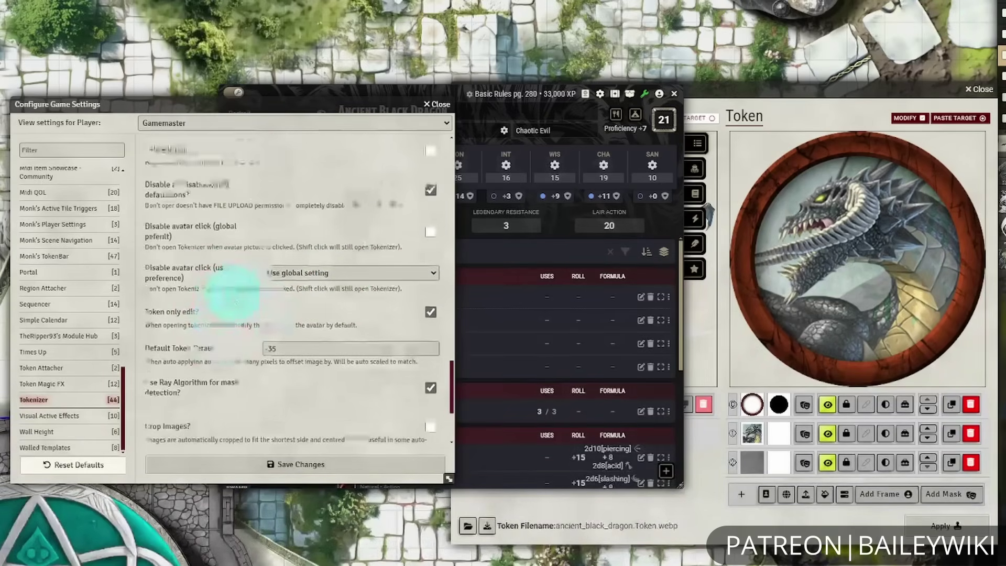
pyautogui.scroll(2, 235, 304)
pyautogui.scroll(-4, 236, 304)
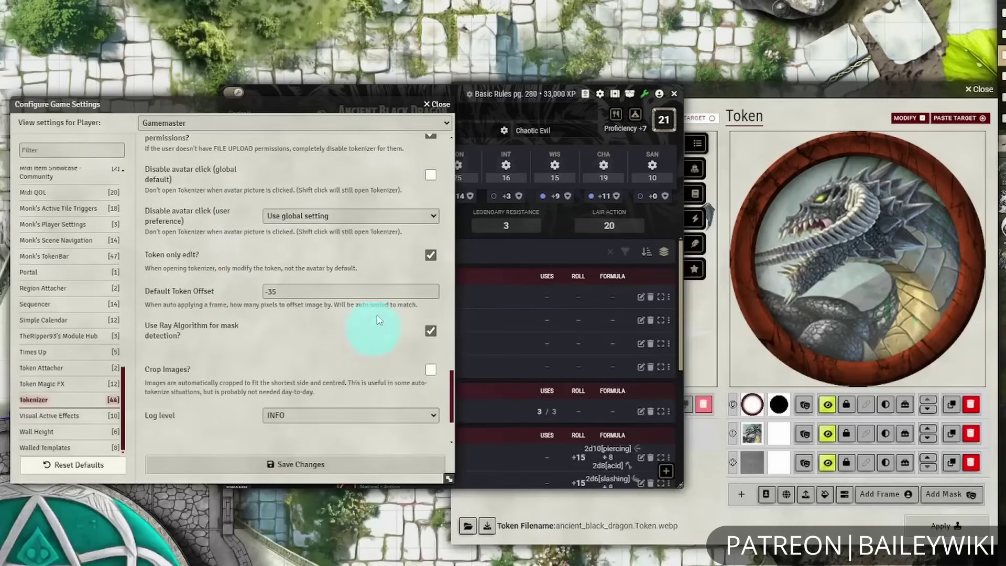
pyautogui.scroll(-1, 278, 234)
pyautogui.scroll(-1, 262, 252)
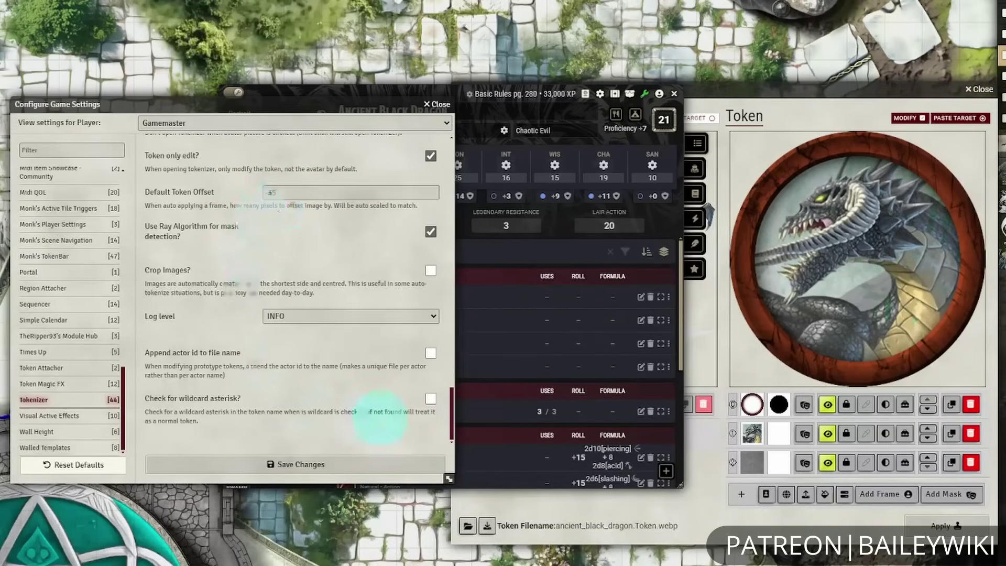
pyautogui.scroll(1, 264, 397)
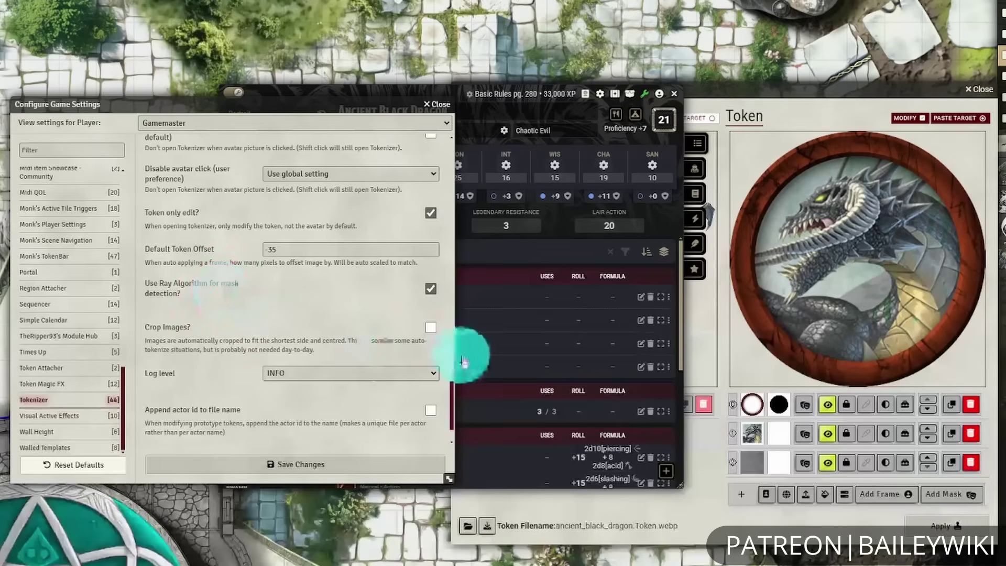
# - Compare the Token only edit setting with the Modify options of the dragon's avatar and token in Tokenizer
pyautogui.click(775, 89)
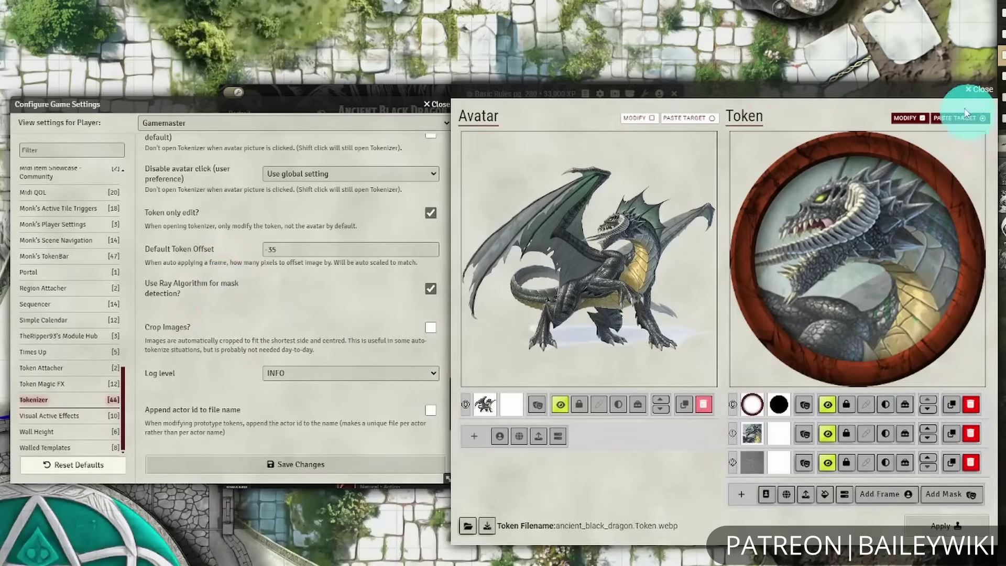
pyautogui.click(215, 101)
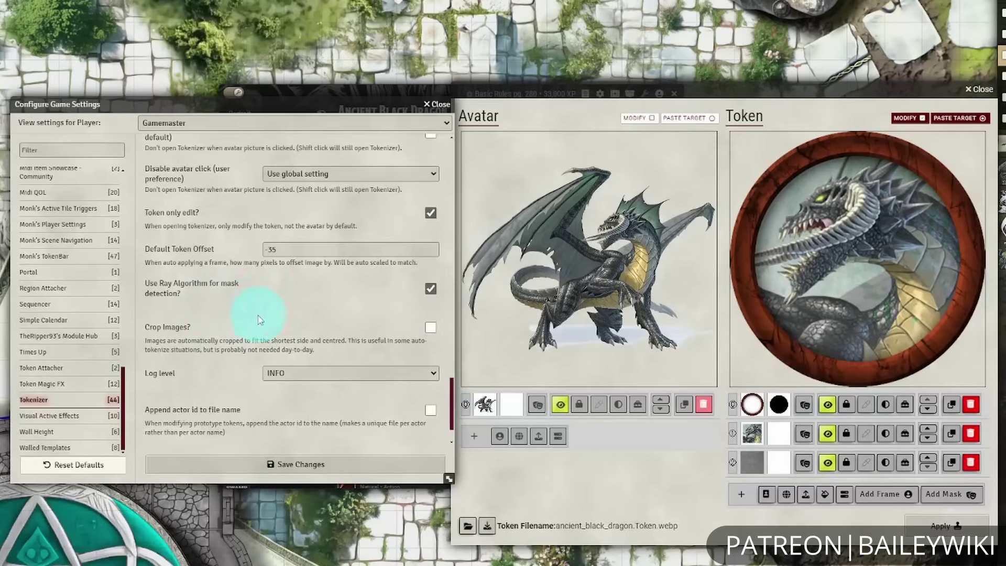
pyautogui.scroll(5, 262, 319)
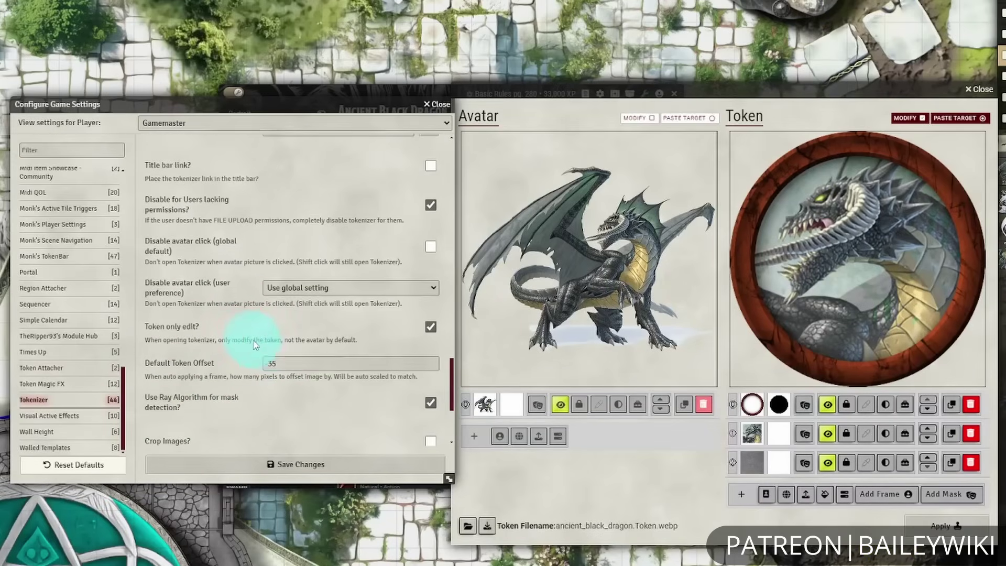
pyautogui.scroll(-4, 247, 334)
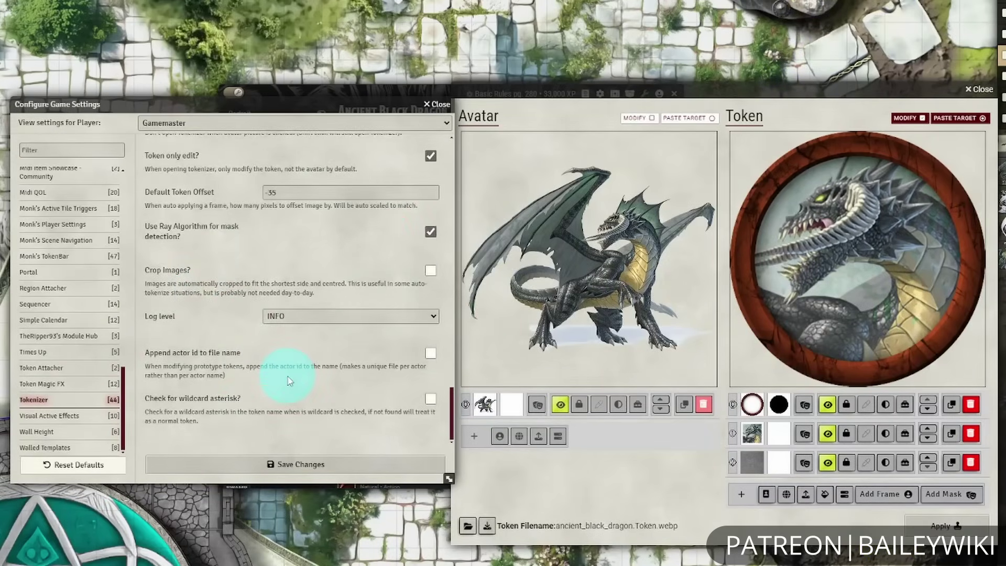
pyautogui.scroll(4, 287, 381)
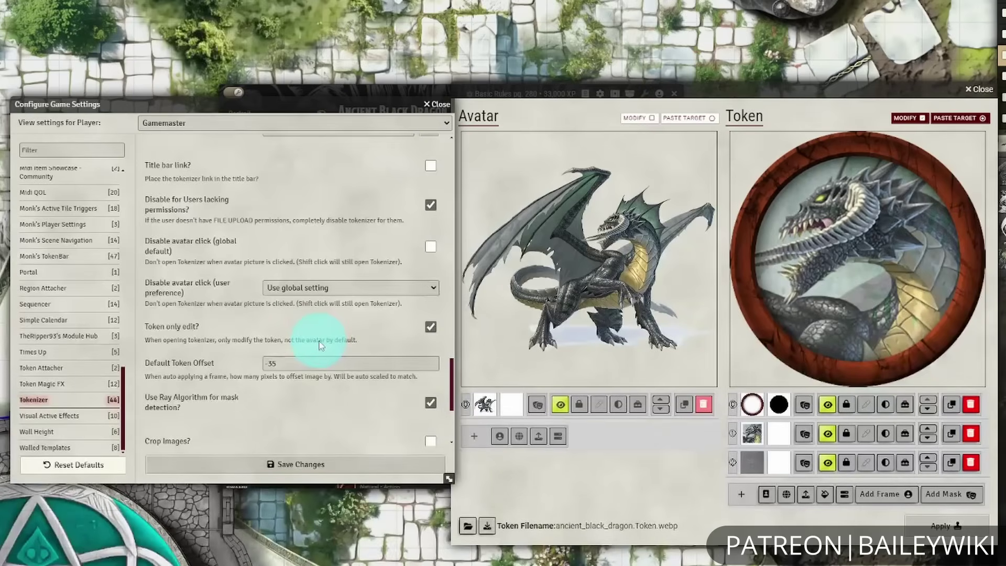
pyautogui.scroll(3, 311, 347)
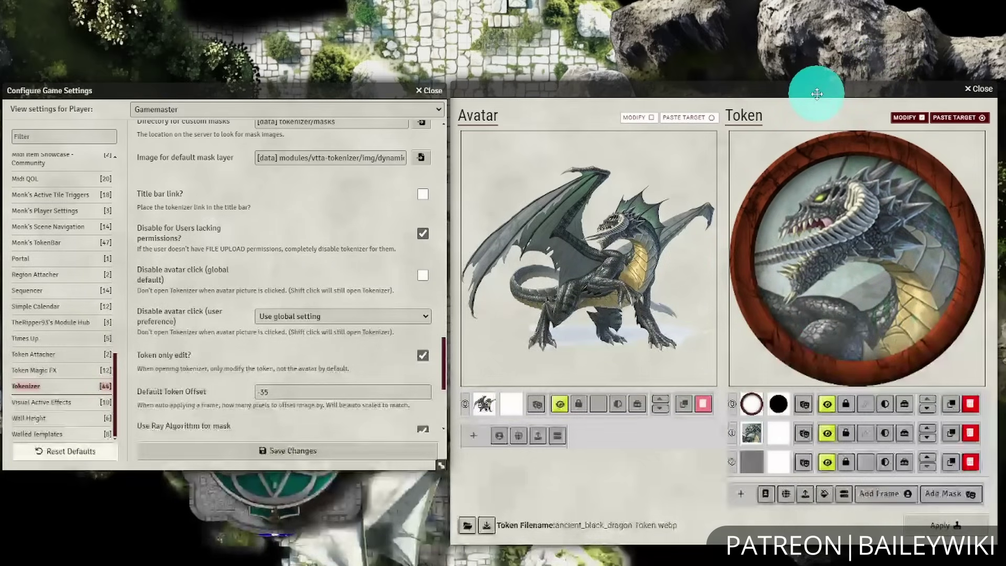
# - Open the Core user permission configuration and examine which roles may upload new files and use the file browser
pyautogui.click(423, 233)
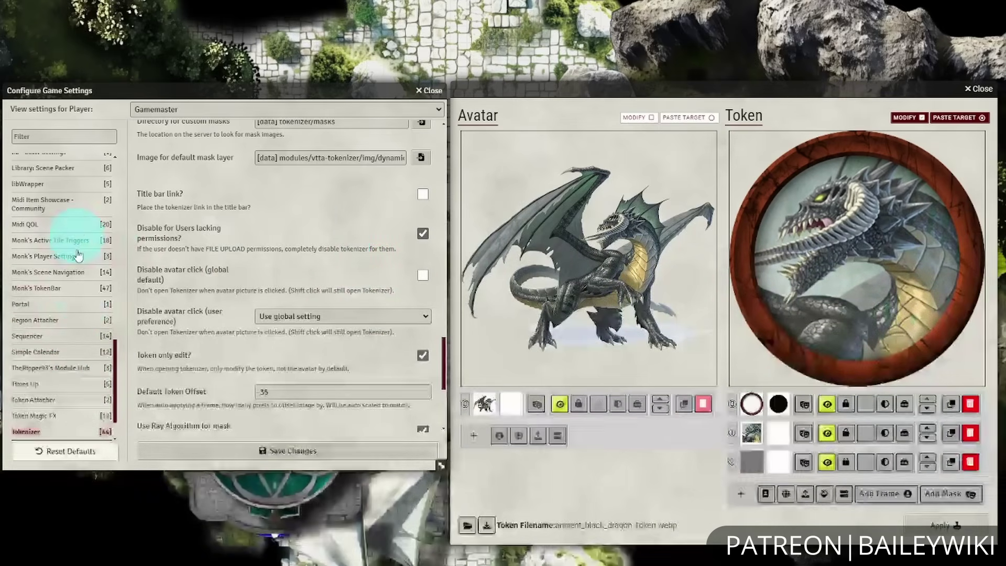
pyautogui.scroll(15, 84, 298)
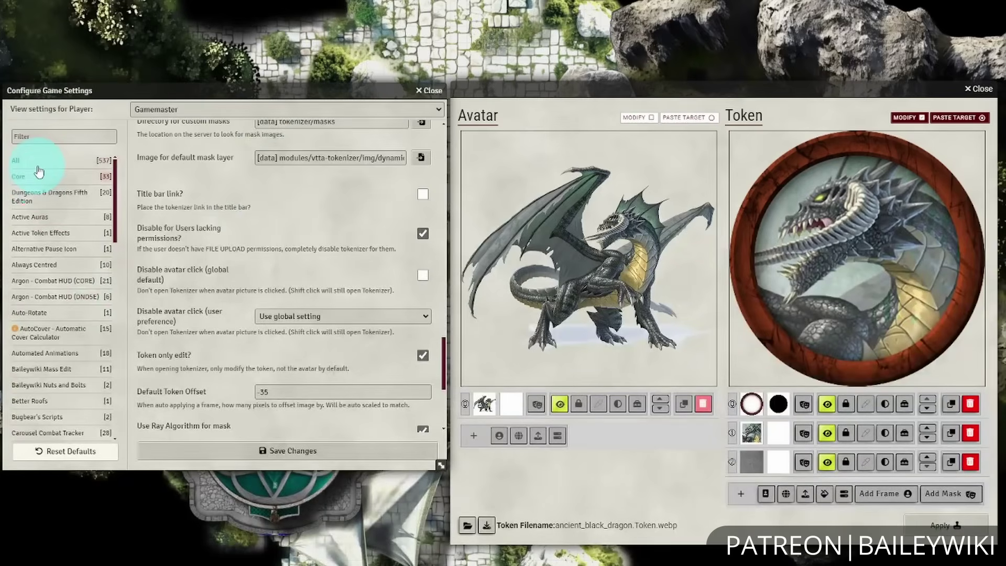
pyautogui.click(39, 171)
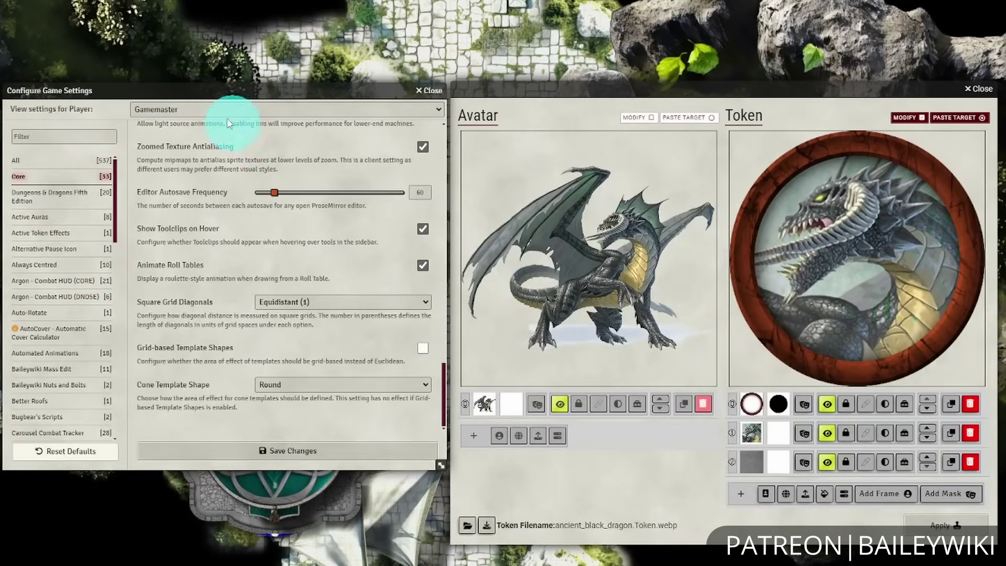
pyautogui.scroll(-5, 292, 265)
pyautogui.scroll(5, 292, 265)
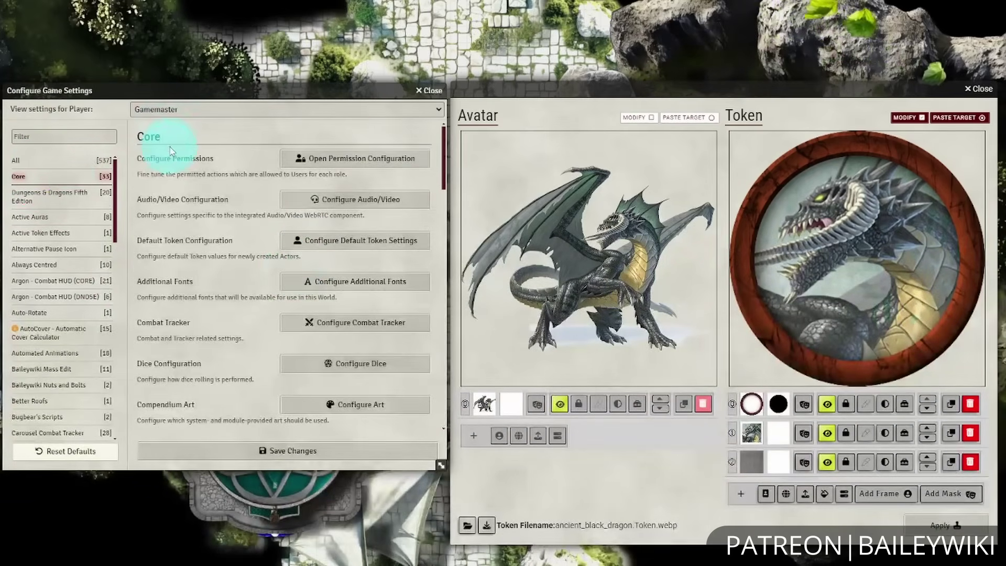
pyautogui.click(412, 161)
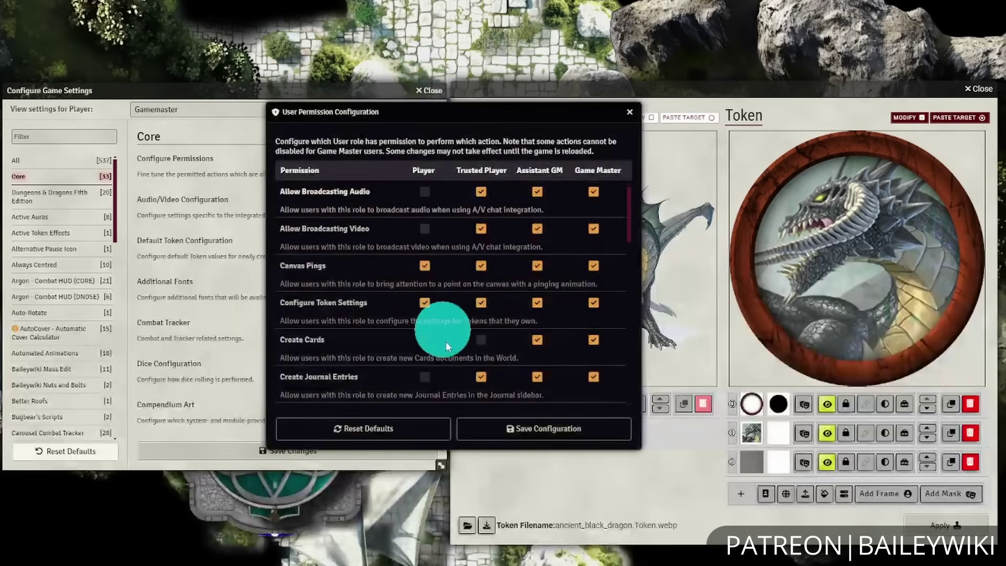
pyautogui.scroll(-2, 397, 308)
pyautogui.scroll(-8, 401, 310)
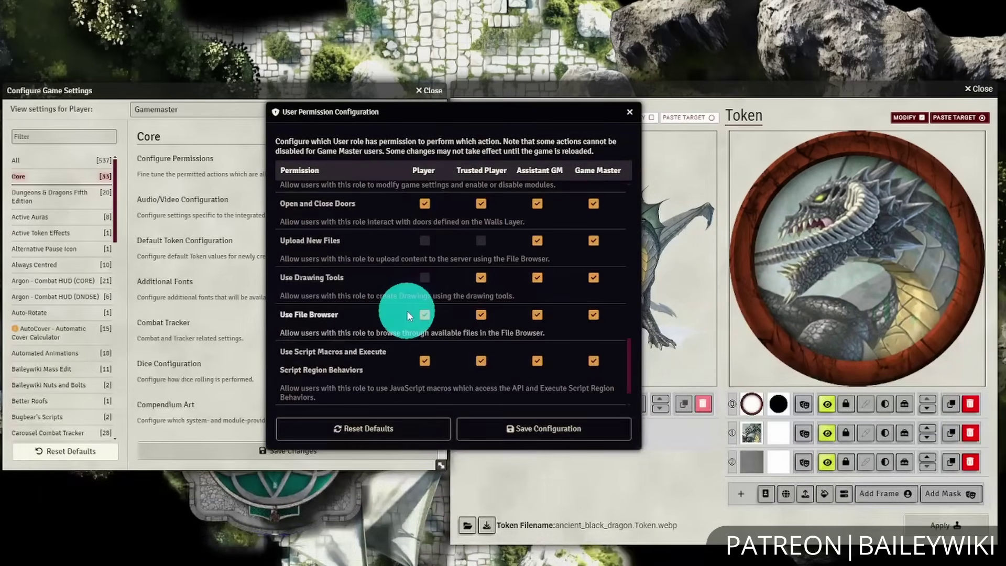
# - Close the User Permission Configuration without saving any role changes
pyautogui.click(481, 241)
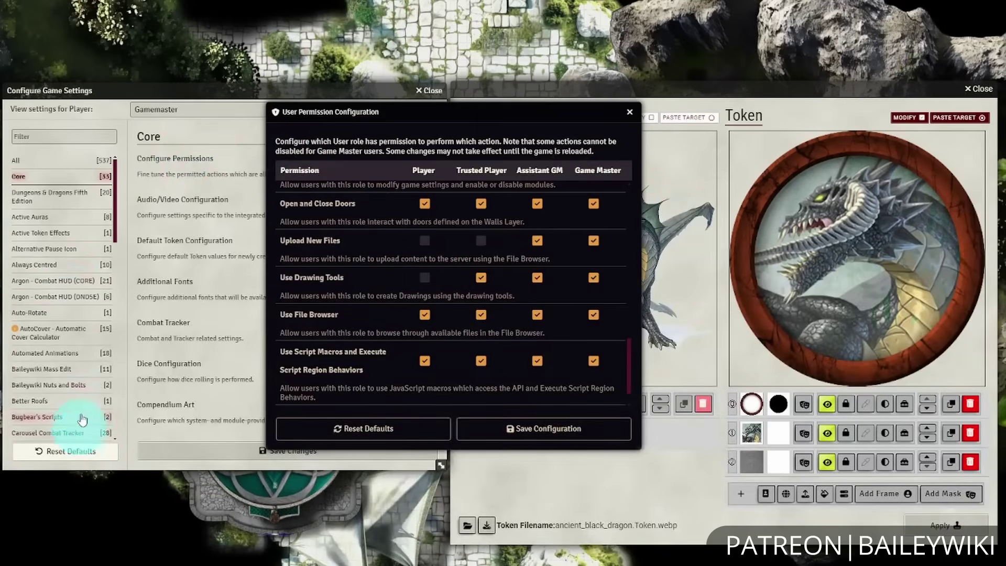
pyautogui.click(631, 113)
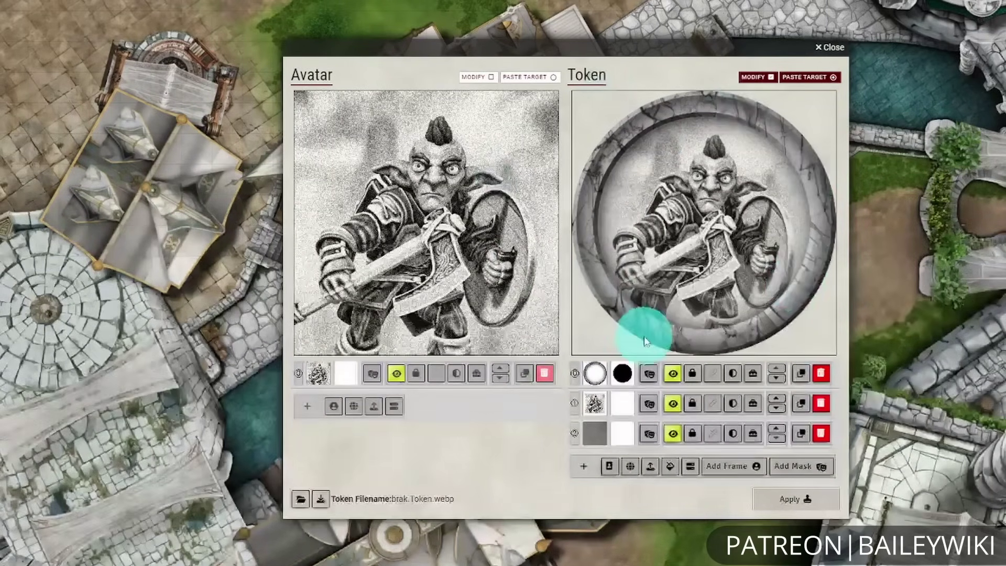
# - Replace the stone frame on Brak's token with the ornate dark blue frame that has light blue gems
pyautogui.click(822, 374)
pyautogui.click(739, 438)
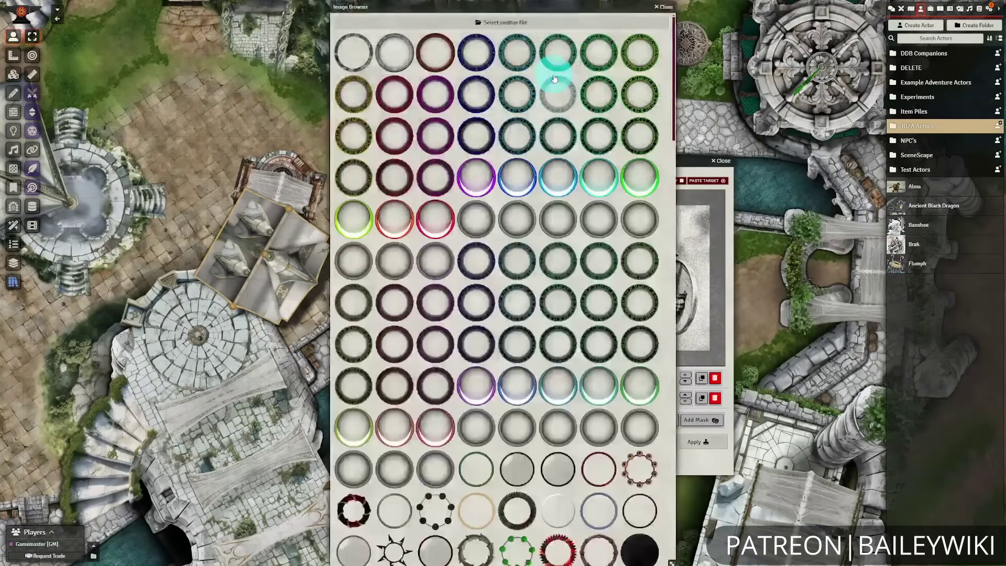
pyautogui.scroll(-3, 487, 204)
pyautogui.scroll(3, 469, 283)
pyautogui.click(476, 47)
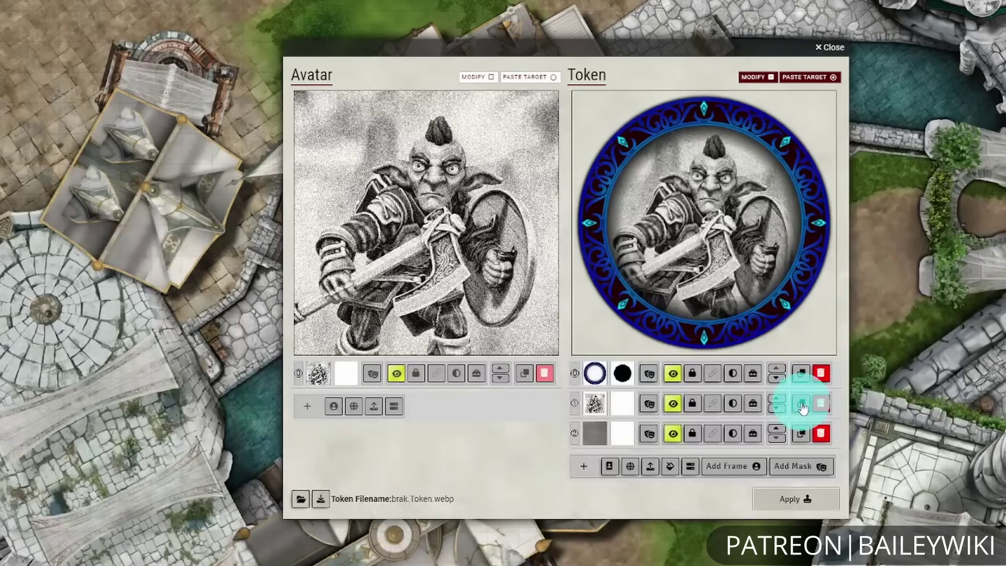
# - Duplicate the character layer of Brak's token, unlock the top copy and enlarge it slightly over the frame
pyautogui.click(802, 404)
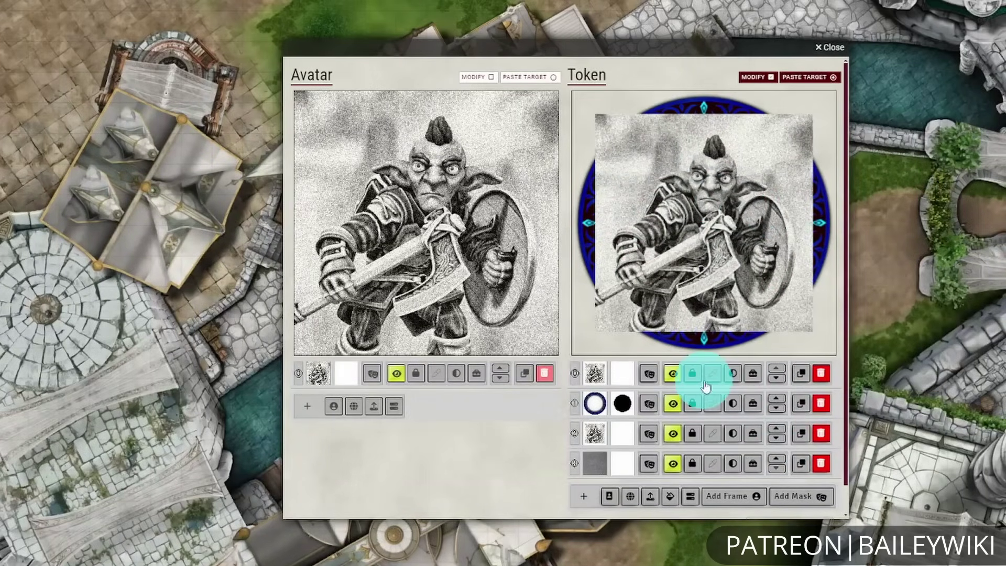
pyautogui.click(692, 374)
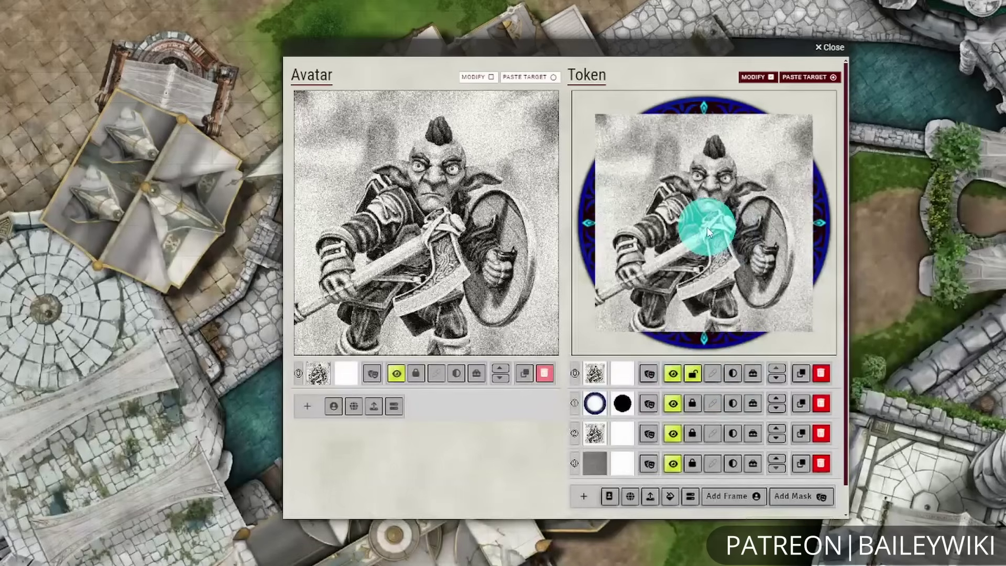
pyautogui.scroll(2, 707, 231)
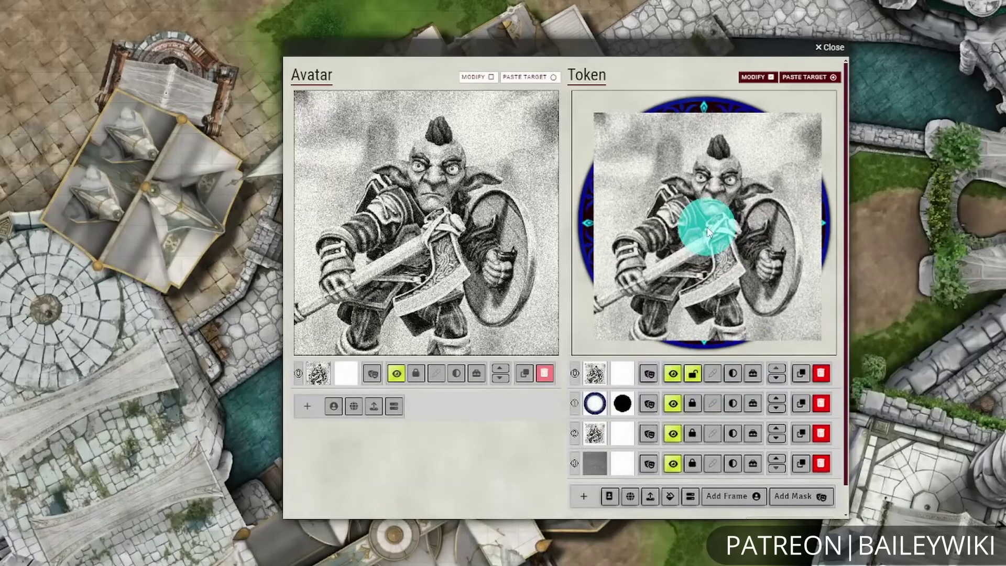
pyautogui.scroll(1, 707, 232)
pyautogui.moveTo(724, 225)
pyautogui.mouseDown()
pyautogui.moveTo(719, 218)
pyautogui.moveTo(726, 231)
pyautogui.mouseUp()
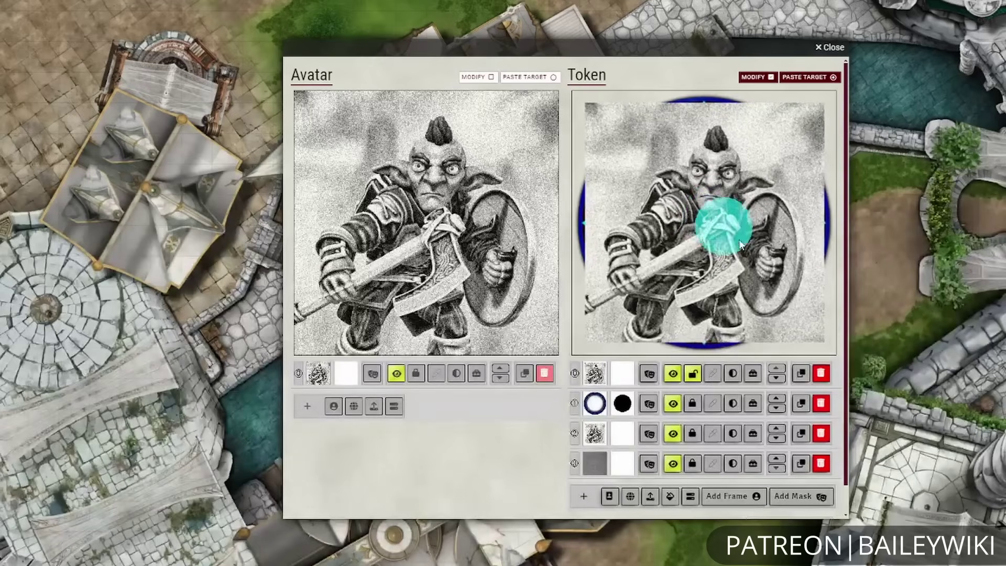
# - Fit the top character layer to the token canvas, rescale it to slightly smaller than the canvas and centre it
pyautogui.click(752, 373)
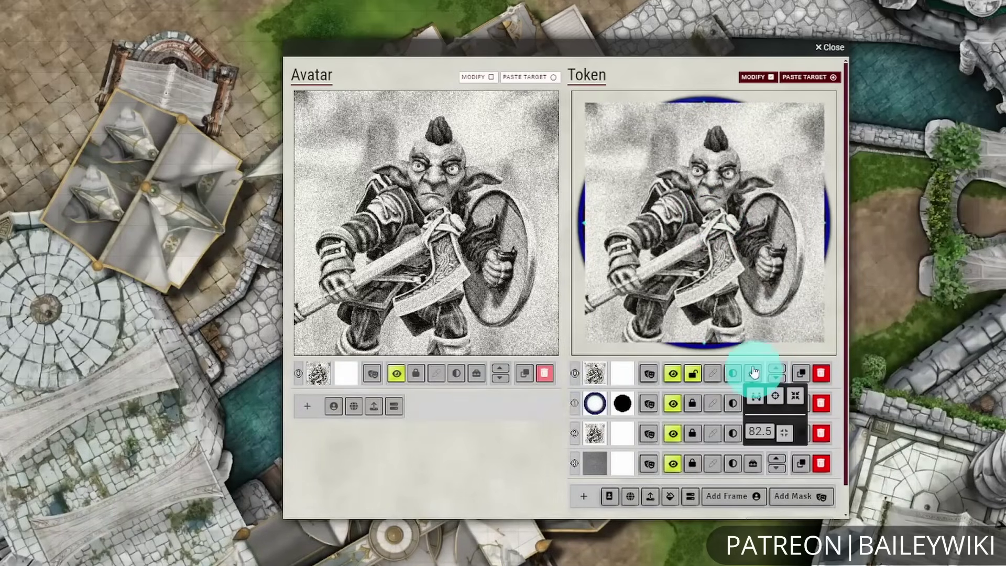
pyautogui.click(792, 397)
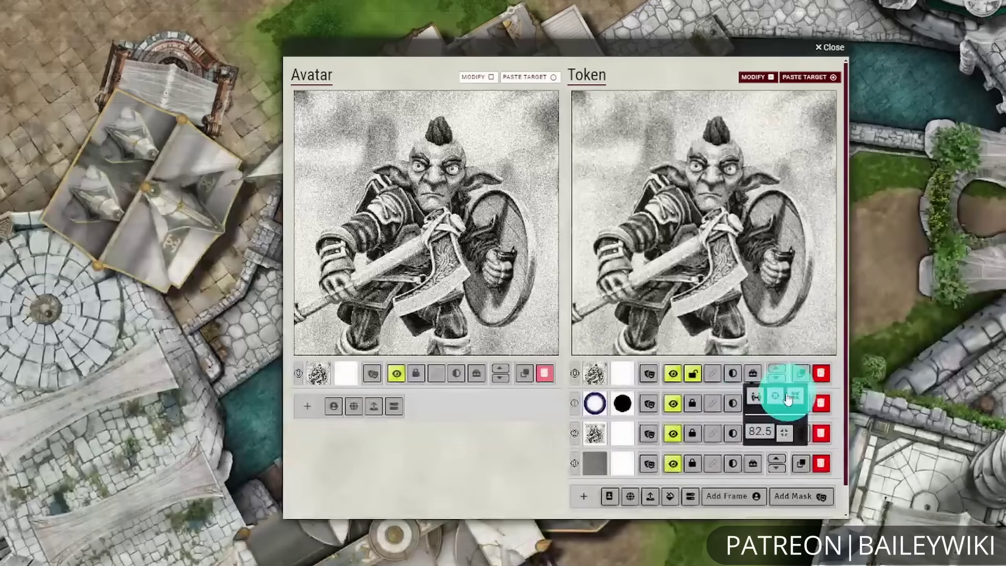
pyautogui.click(777, 397)
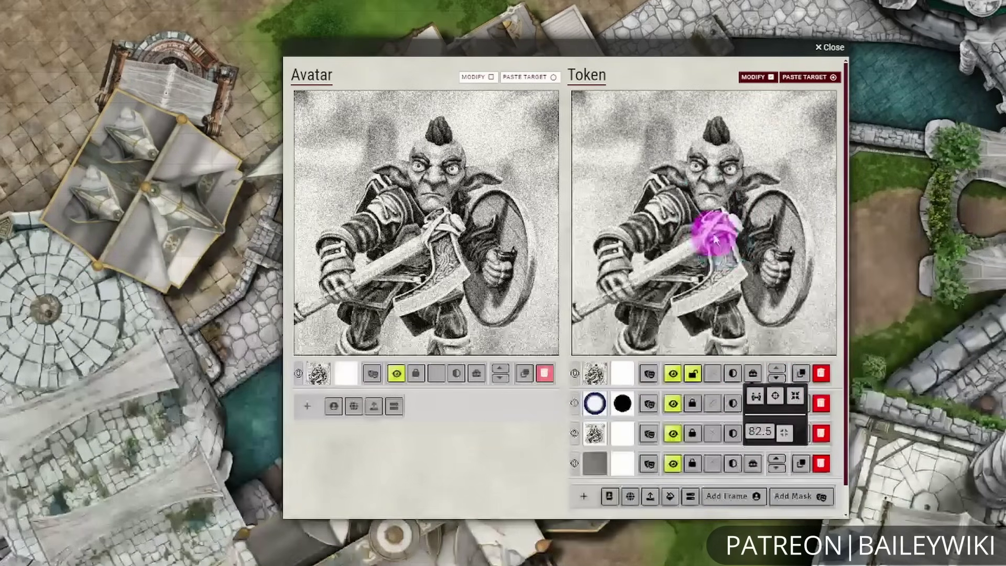
pyautogui.scroll(6, 710, 216)
pyautogui.scroll(-2, 715, 236)
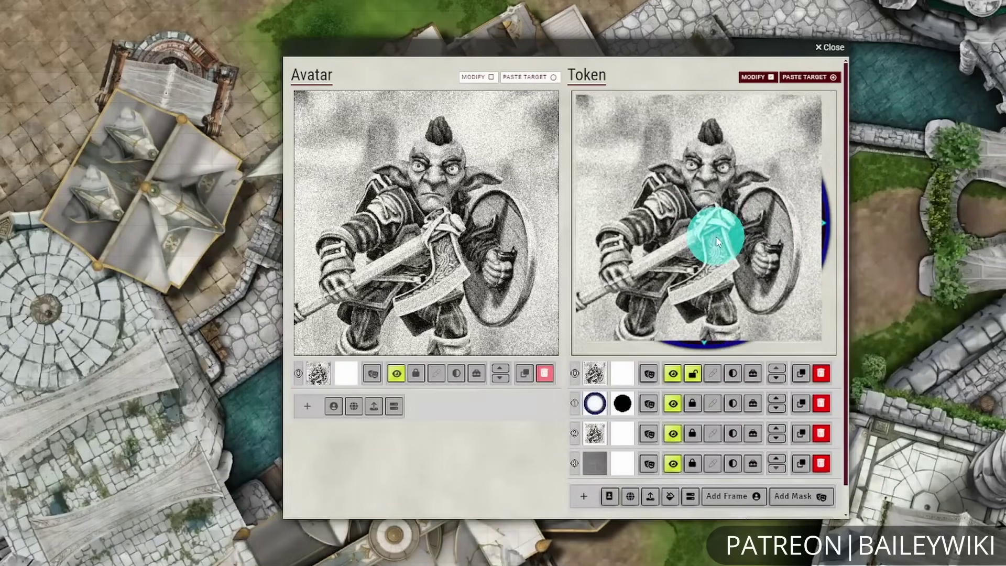
pyautogui.click(753, 376)
pyautogui.click(755, 397)
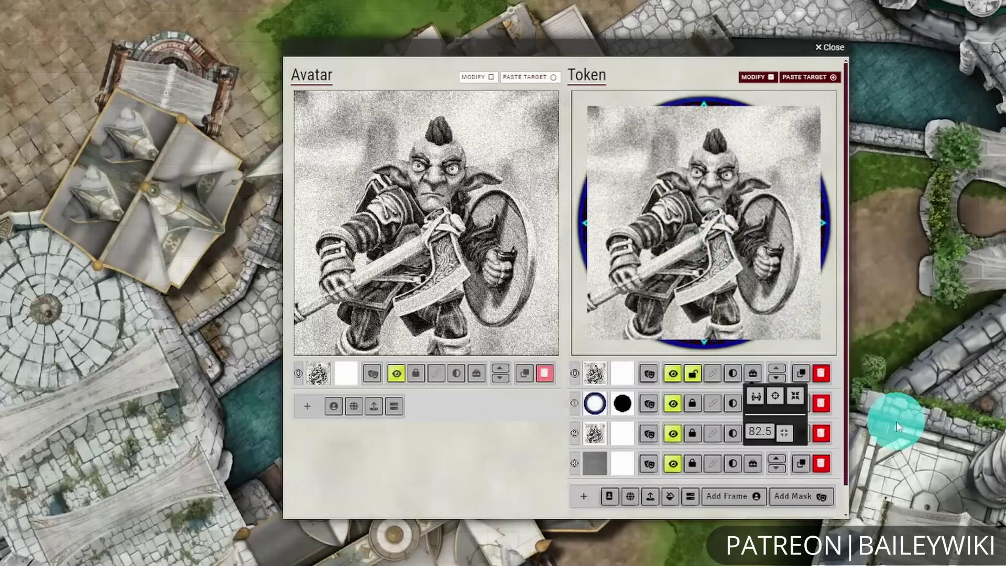
# - Replace the lower character layer with a duplicate of the resized top layer, placed directly beneath the blue frame
pyautogui.click(650, 433)
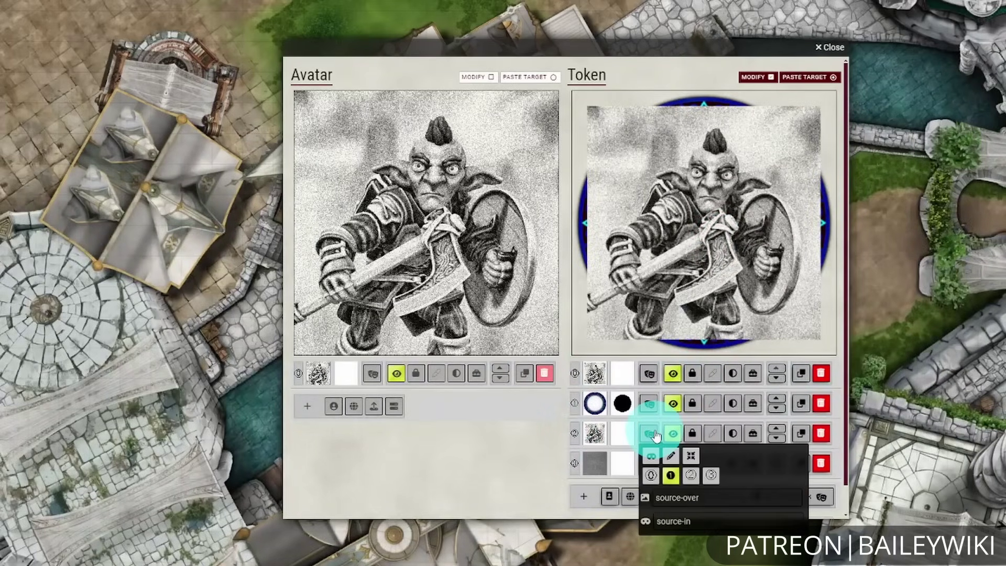
pyautogui.click(822, 434)
pyautogui.click(802, 373)
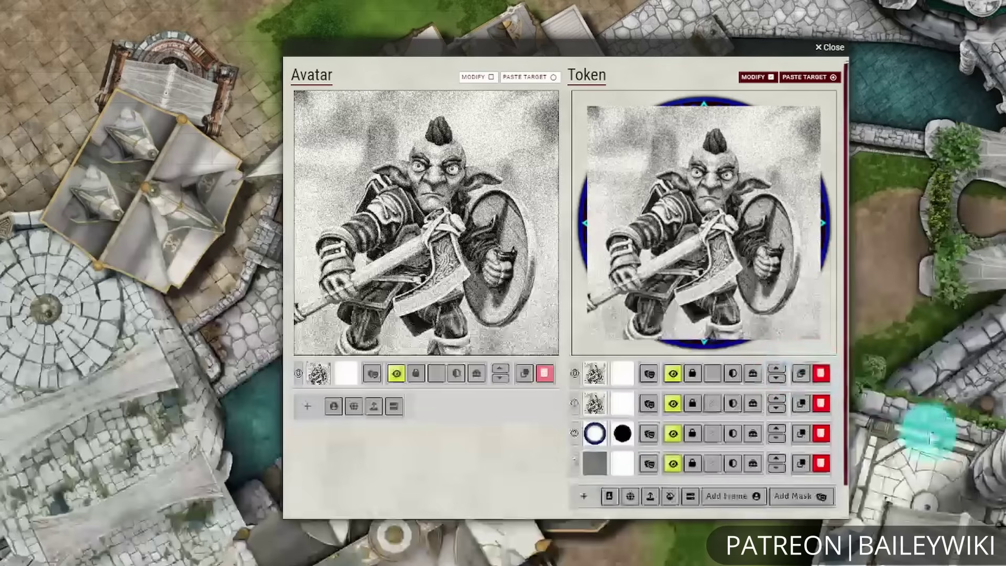
pyautogui.click(783, 412)
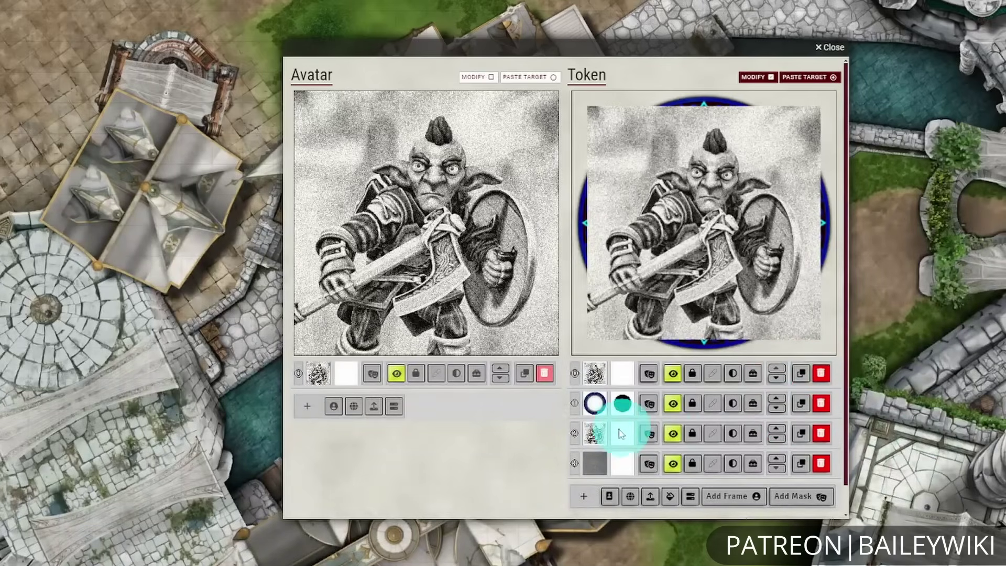
# - Check the lower layer's mask options and compare the token with the top character layer hidden and shown
pyautogui.click(655, 436)
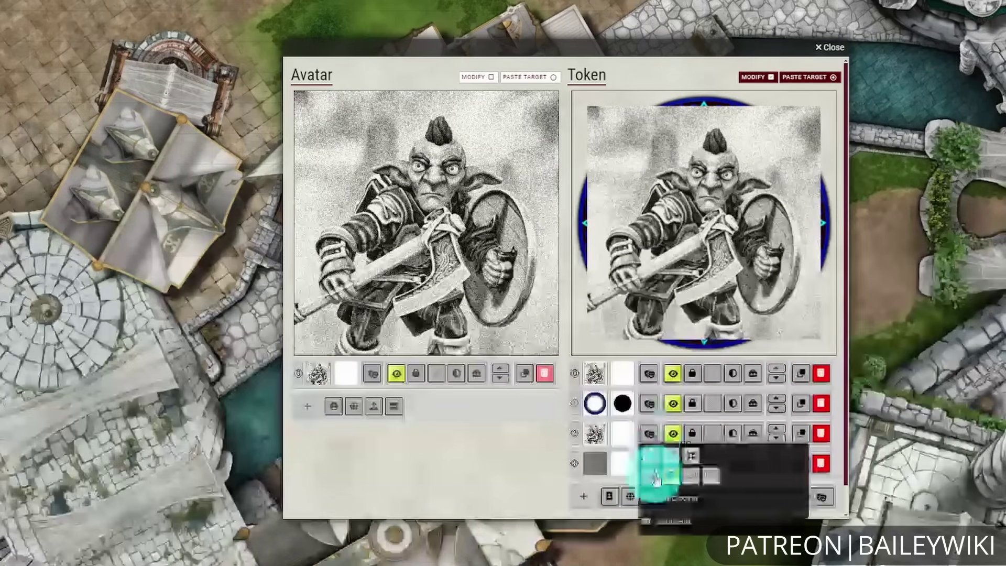
pyautogui.click(538, 446)
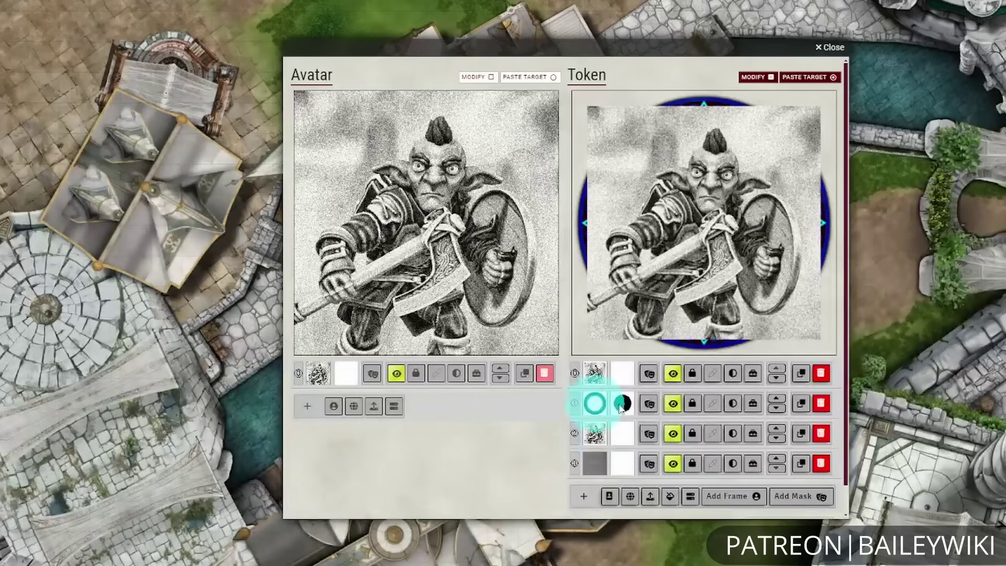
pyautogui.click(674, 378)
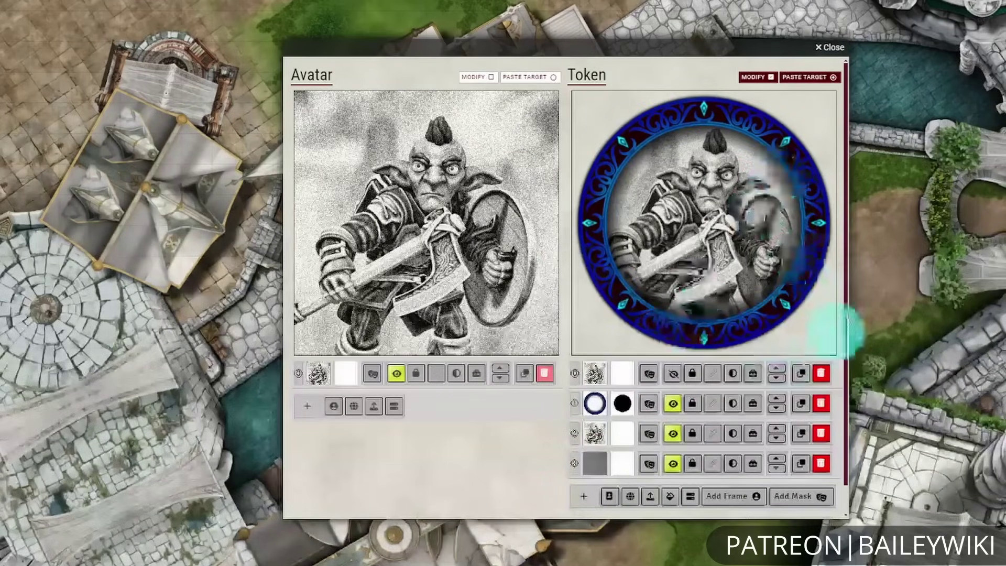
pyautogui.click(675, 376)
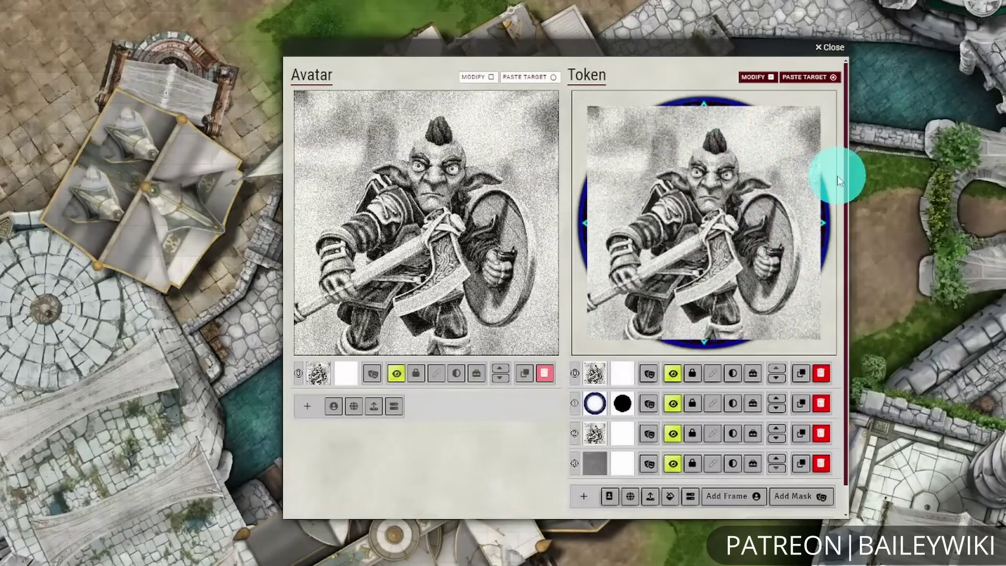
# - Paint a custom mask on the top character layer so only the mohawk, armored arm, axe and shield overlap the frame
pyautogui.click(649, 374)
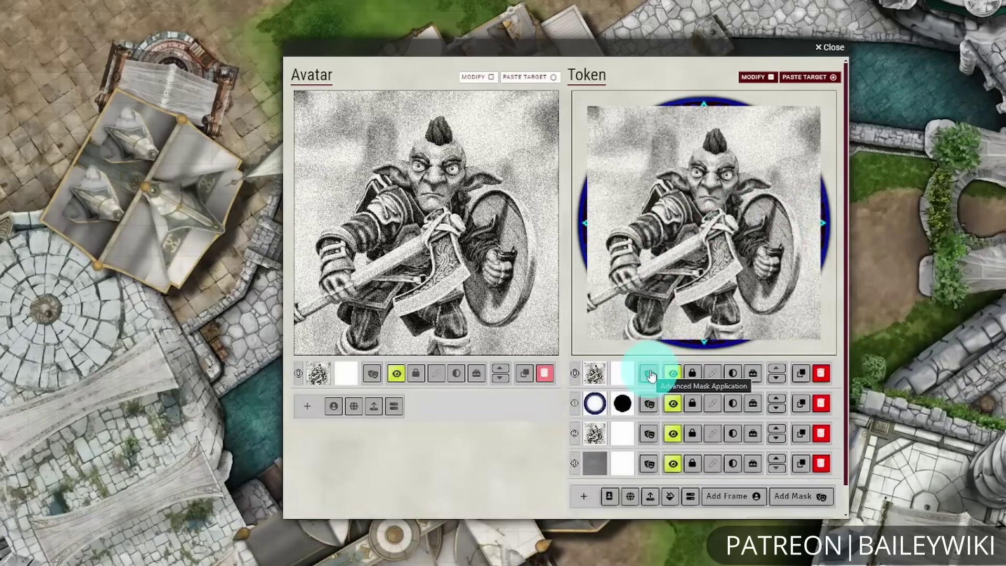
pyautogui.click(650, 375)
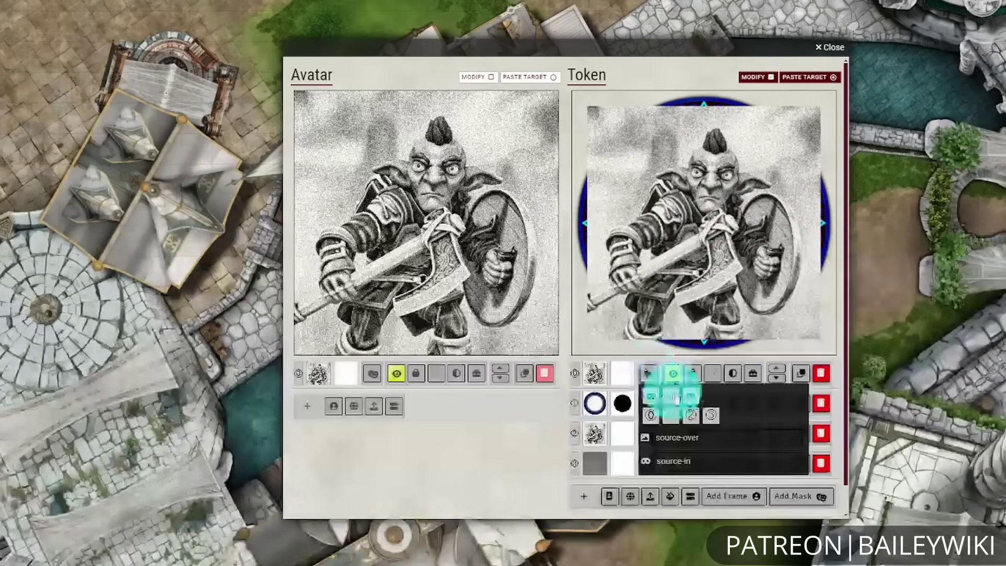
pyautogui.click(674, 397)
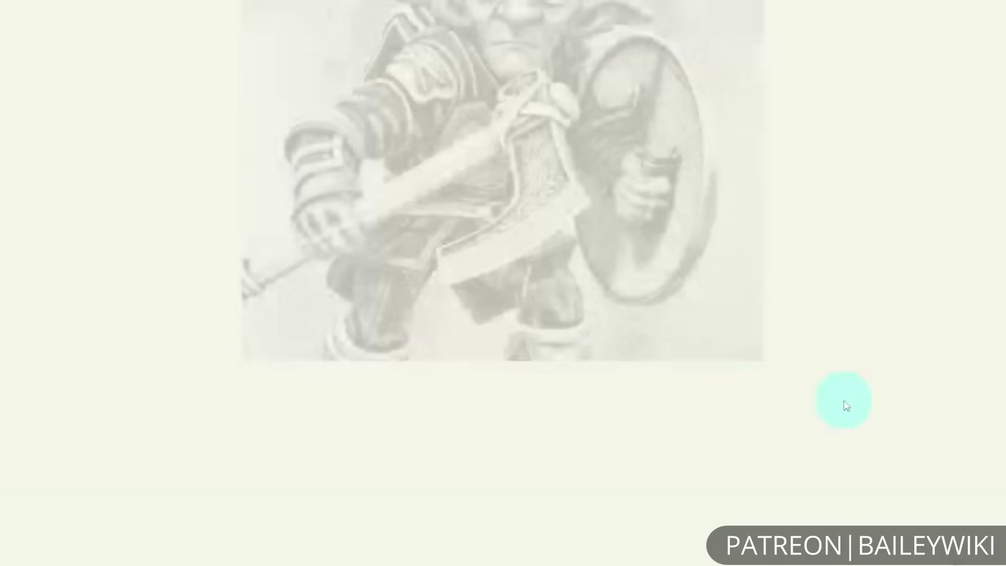
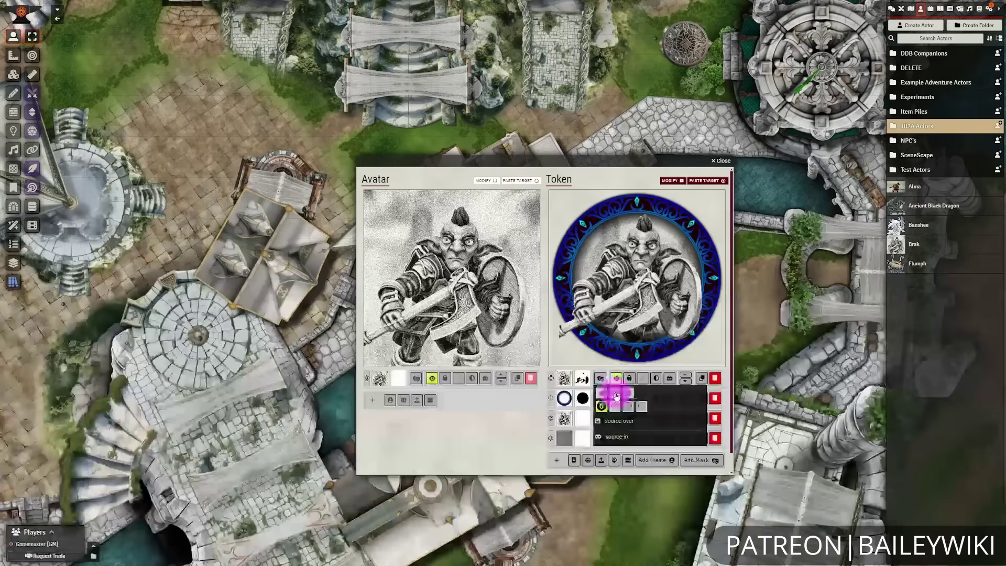
pyautogui.click(671, 398)
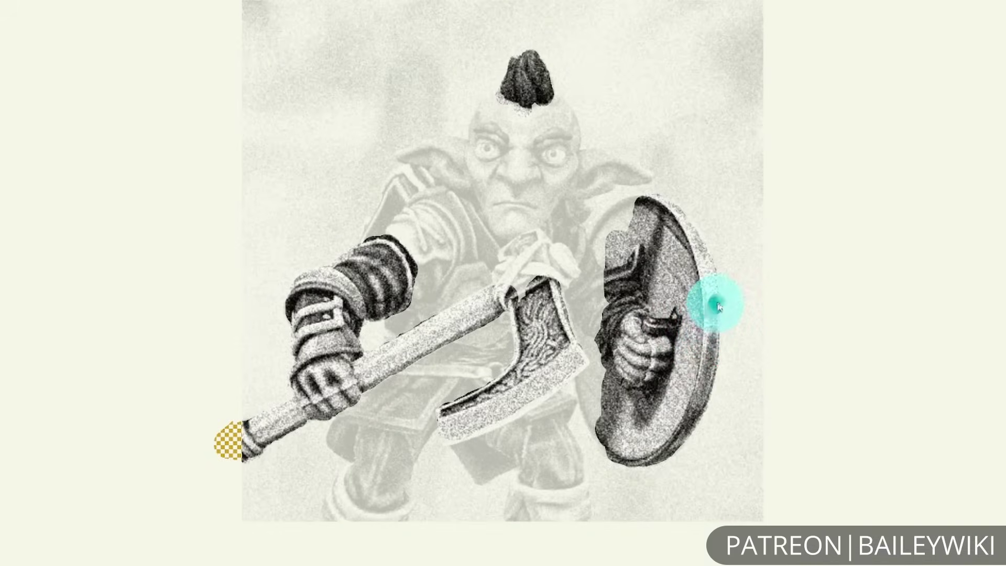
pyautogui.moveTo(709, 267)
pyautogui.mouseDown()
pyautogui.moveTo(703, 400)
pyautogui.moveTo(639, 477)
pyautogui.mouseUp()
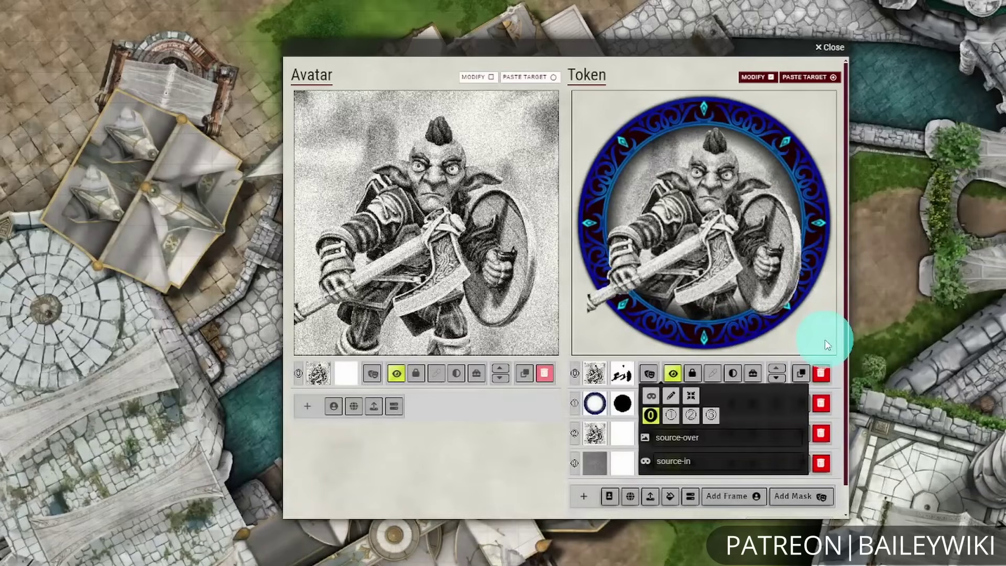
pyautogui.click(825, 345)
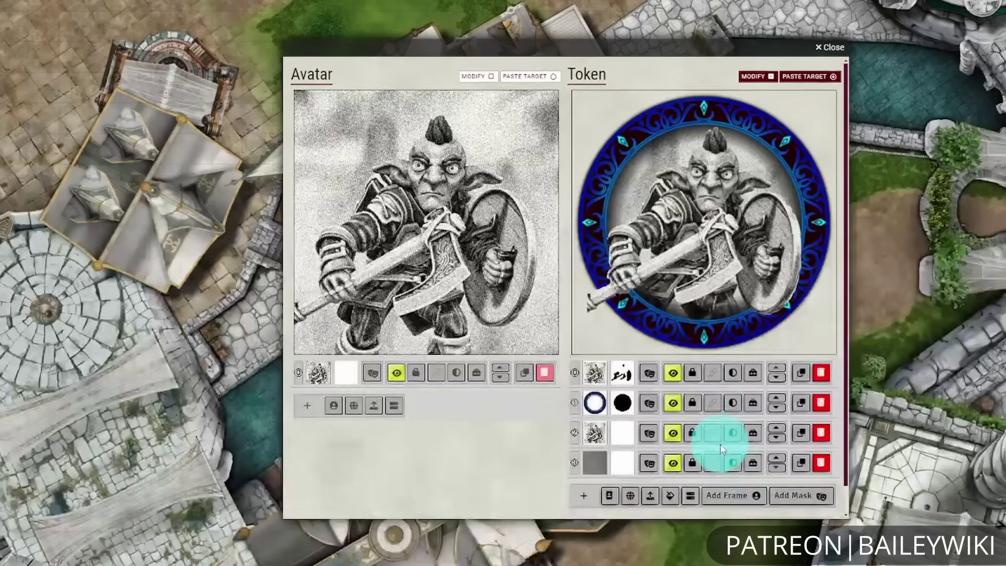
# - Apply Brak's edited token art and place the token on the scene's stone walkway
pyautogui.scroll(-1, 714, 443)
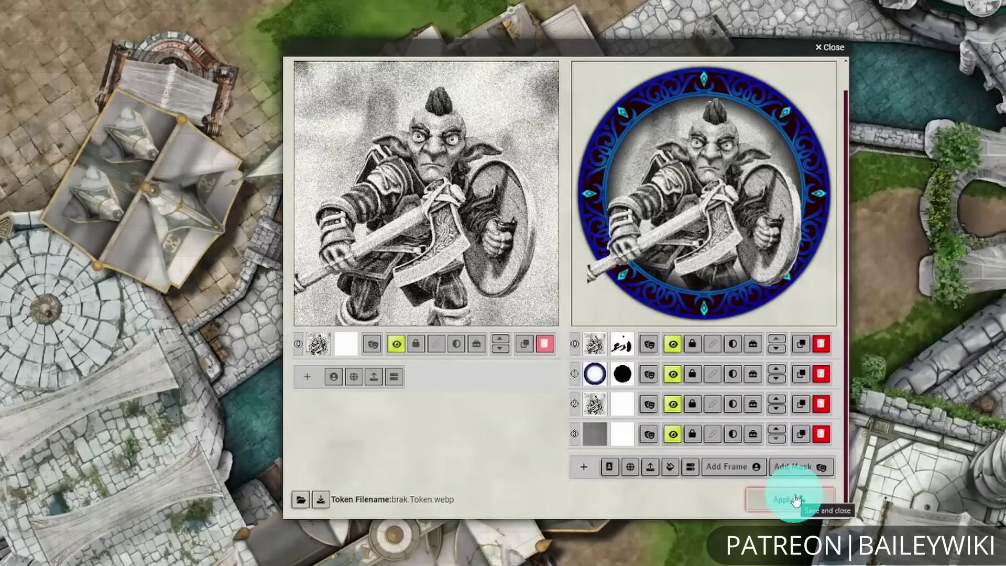
pyautogui.click(791, 500)
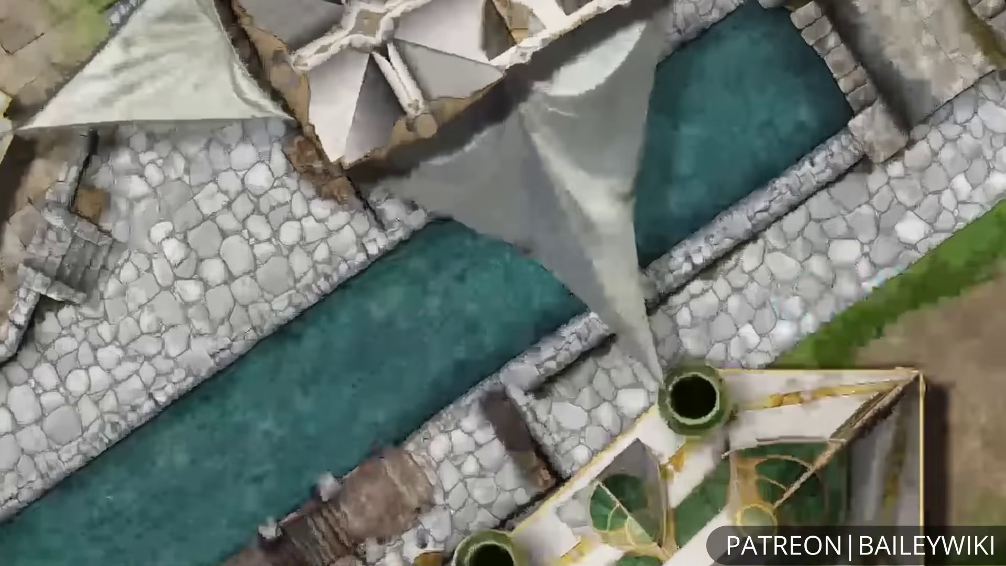
pyautogui.moveTo(1003, 293); pyautogui.dragTo(832, 255)
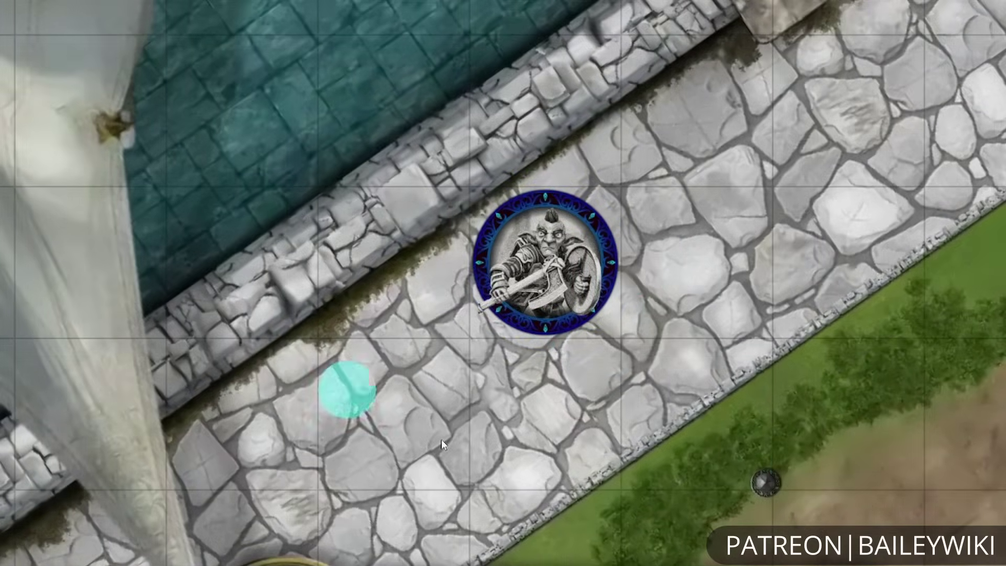
pyautogui.click(716, 471)
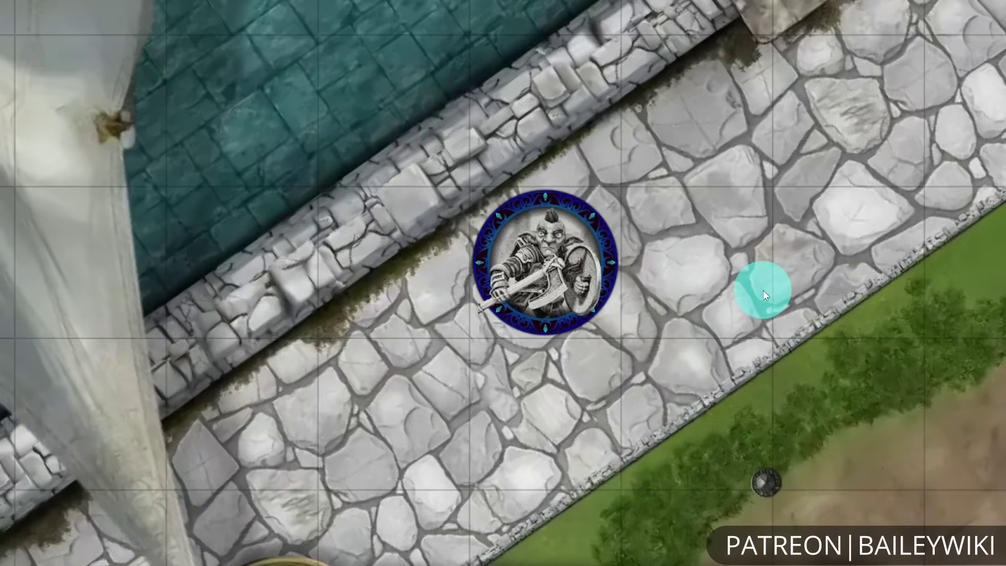
pyautogui.scroll(3, 676, 359)
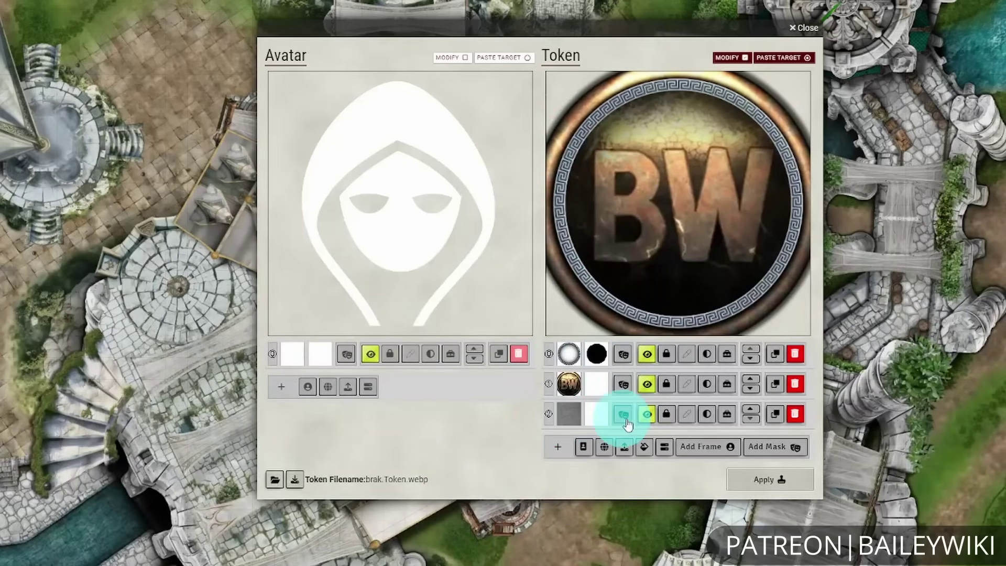
# - Toggle the frame layer's basic mask on and off for the token
pyautogui.click(623, 353)
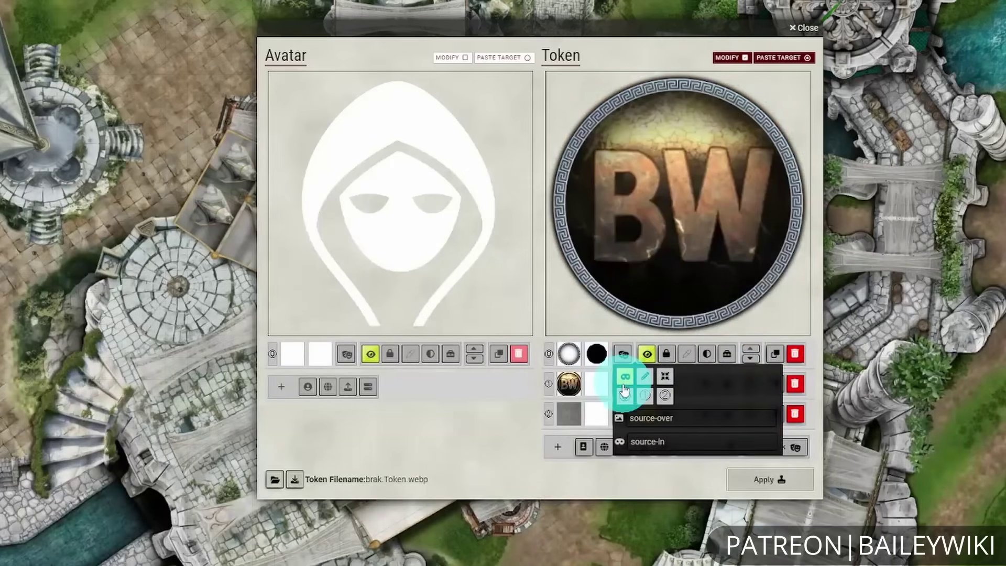
pyautogui.click(610, 484)
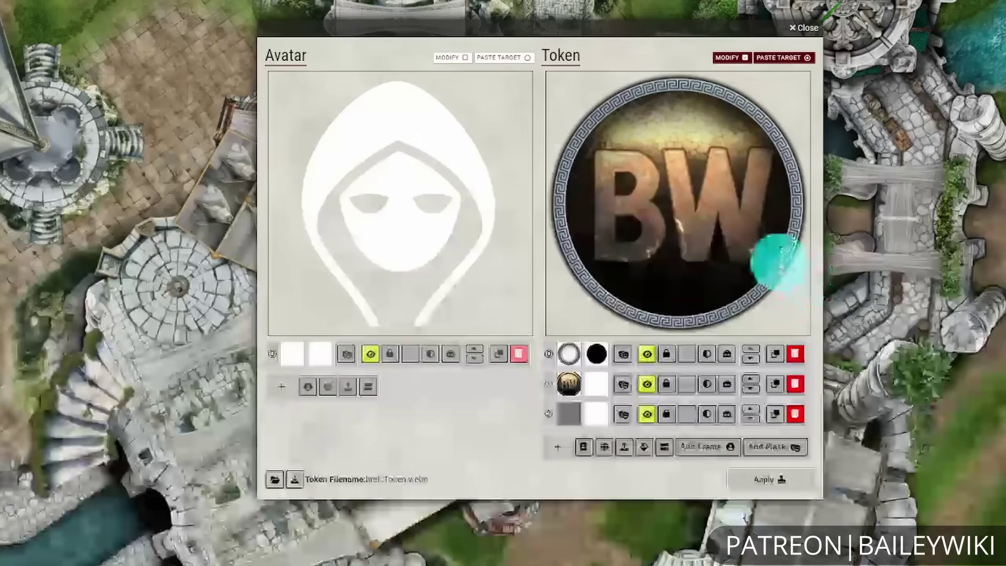
pyautogui.click(623, 354)
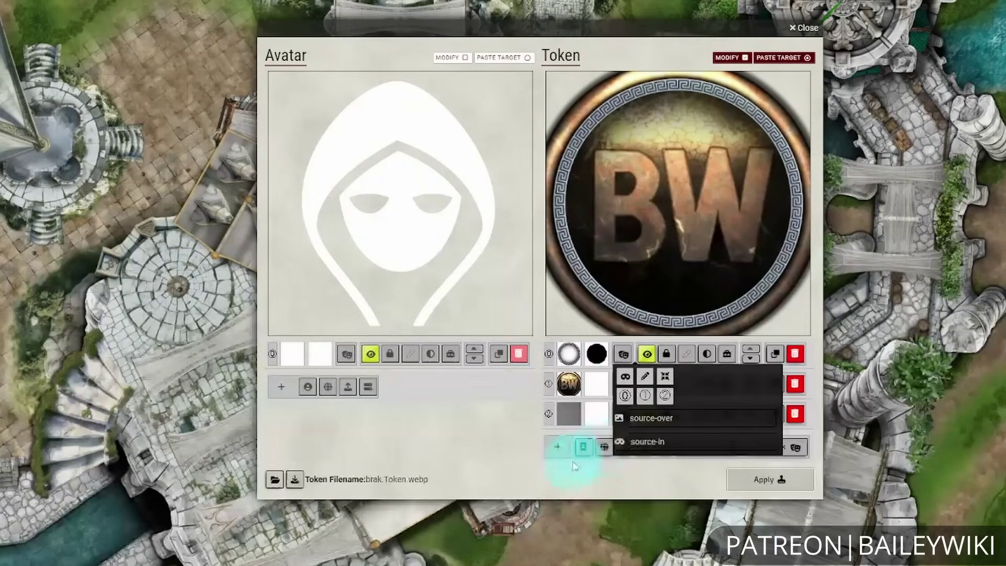
pyautogui.click(557, 485)
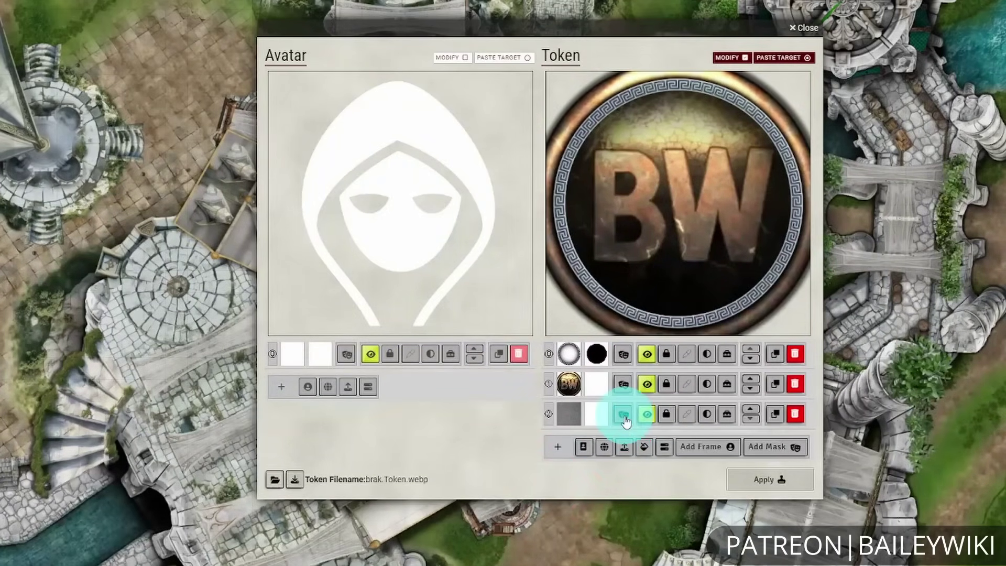
# - Mask the bottom grey background layer with layer 0, comparing the token with that mask off and on
pyautogui.click(624, 414)
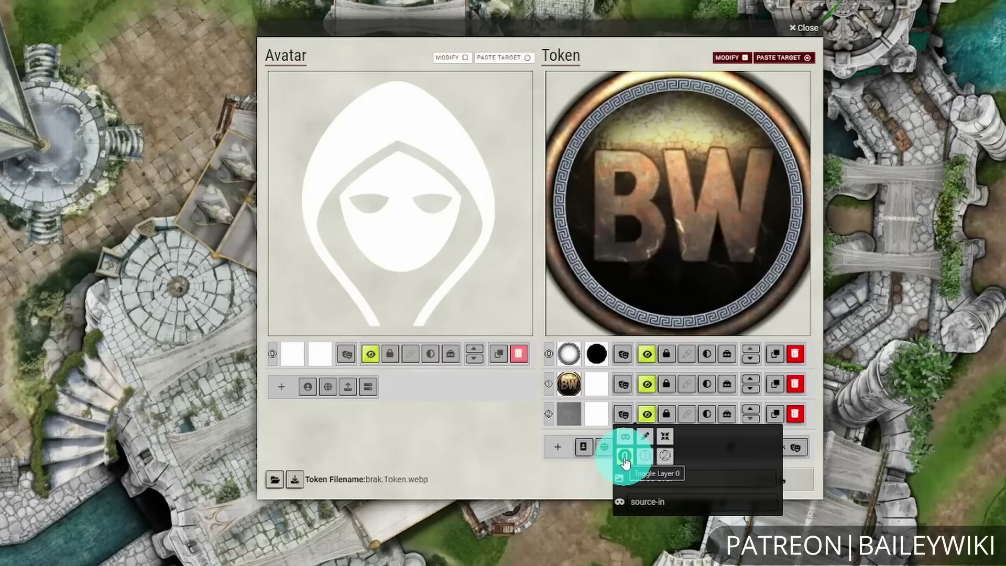
pyautogui.click(626, 457)
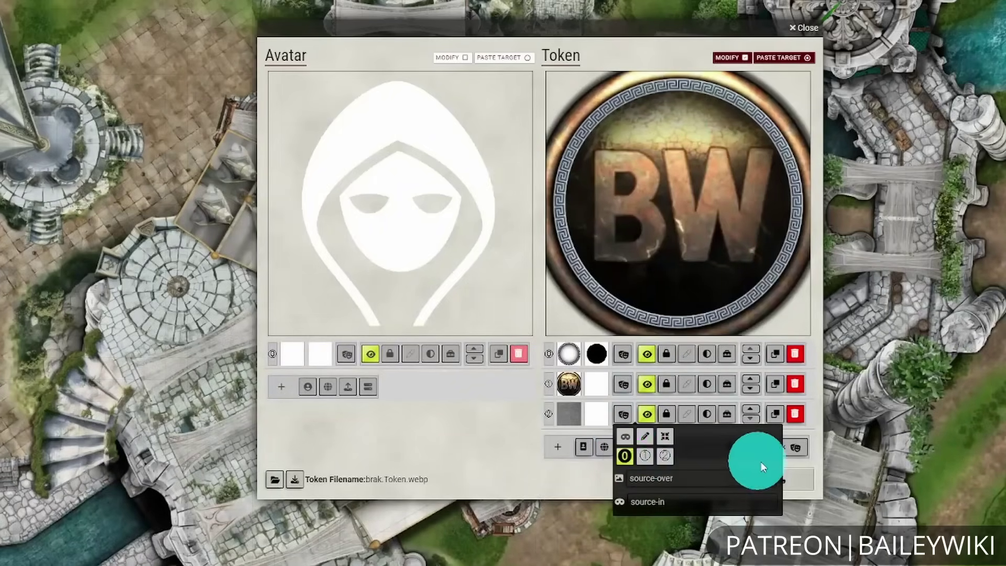
pyautogui.click(628, 454)
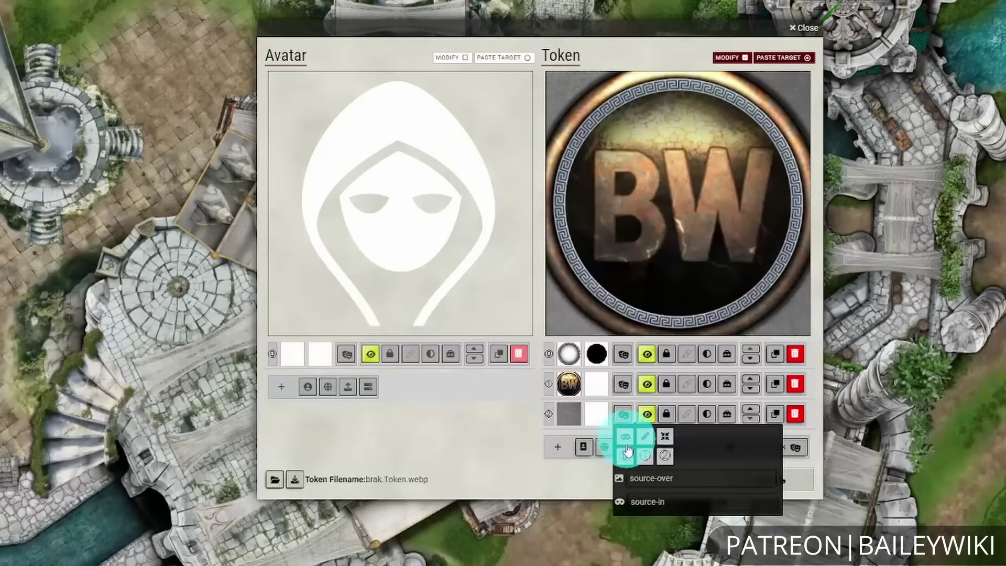
pyautogui.click(625, 456)
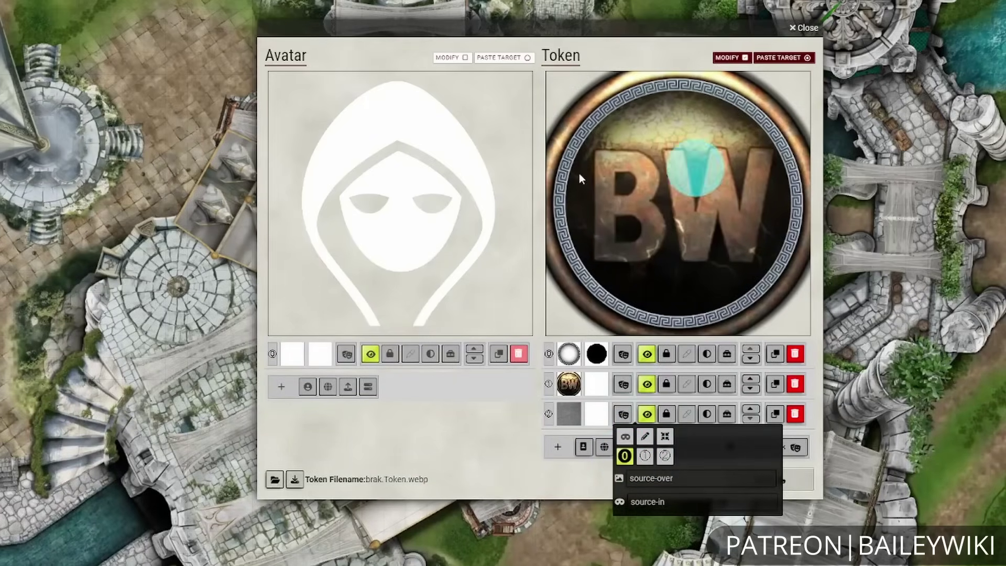
pyautogui.click(543, 488)
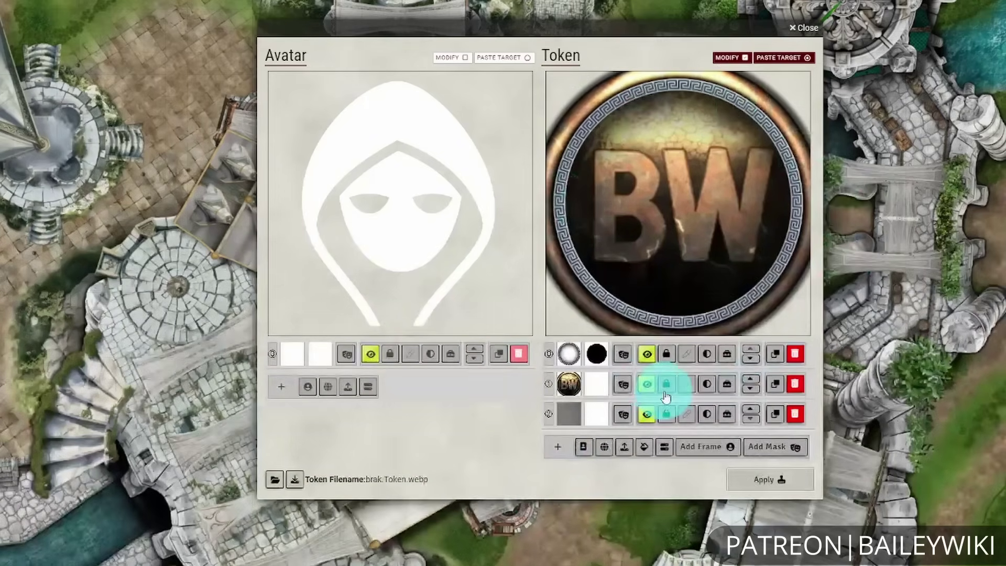
# - Check the frame layer's blend modes and apply its mask to the layers beneath
pyautogui.click(624, 354)
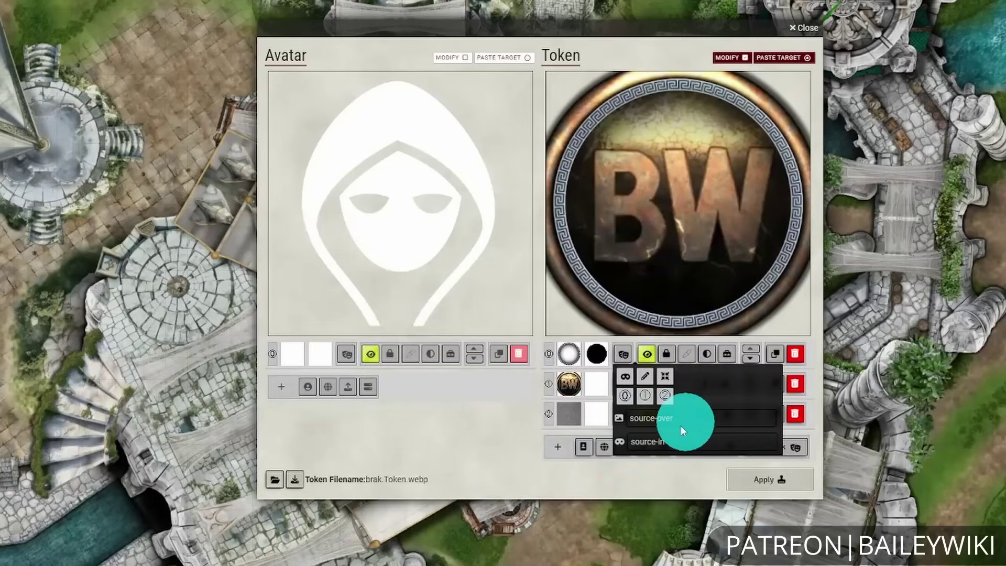
pyautogui.click(662, 418)
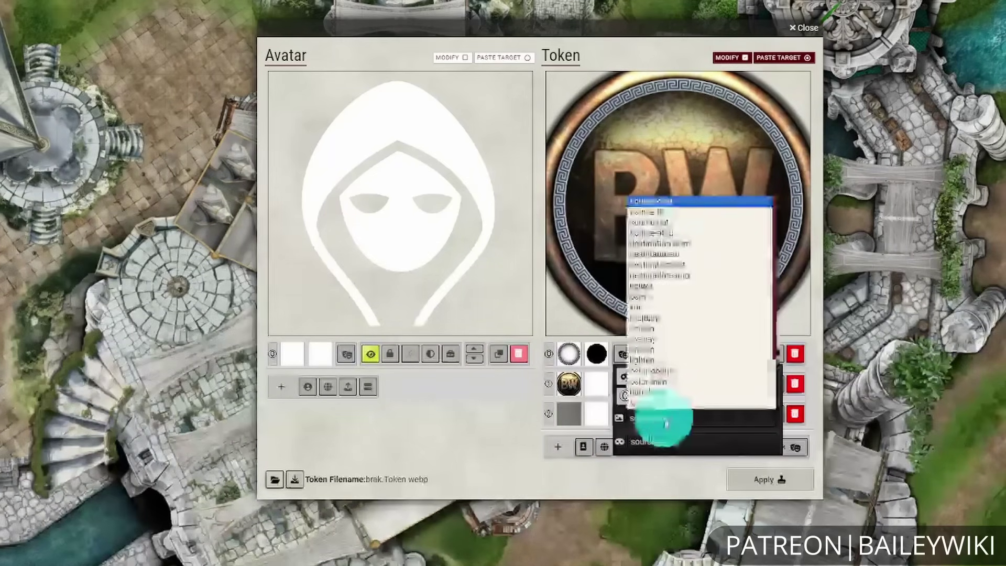
pyautogui.click(676, 482)
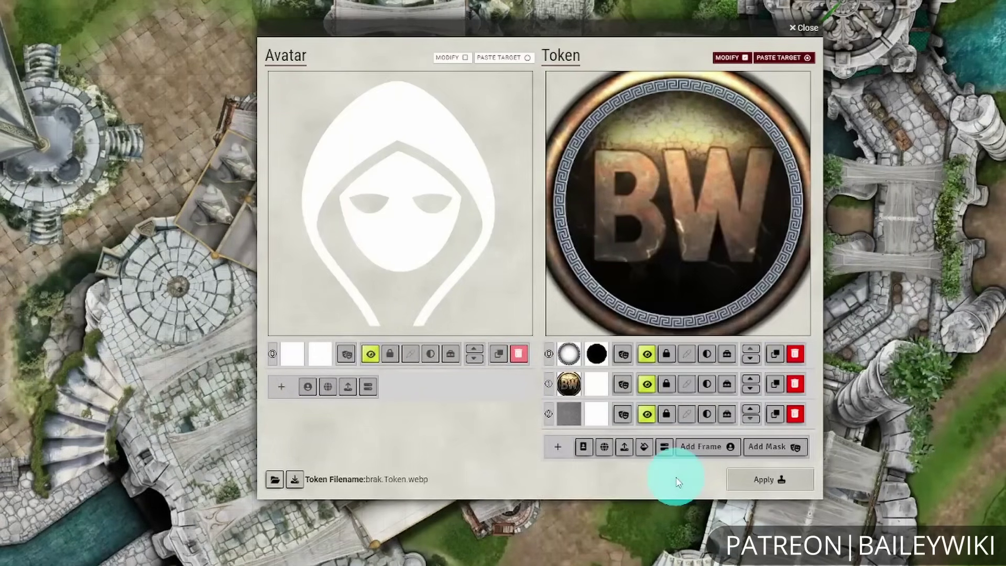
pyautogui.click(622, 355)
pyautogui.click(625, 376)
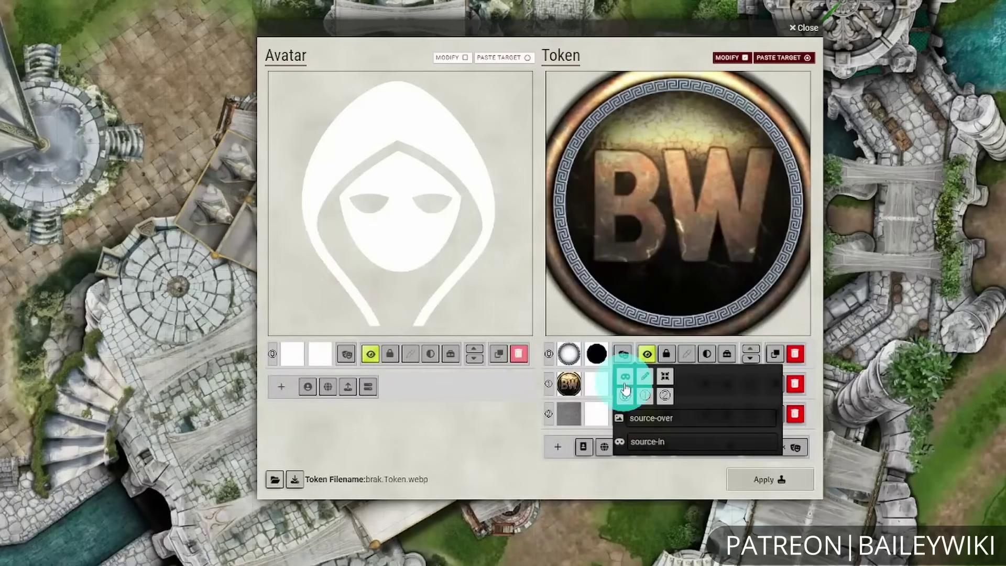
pyautogui.click(652, 484)
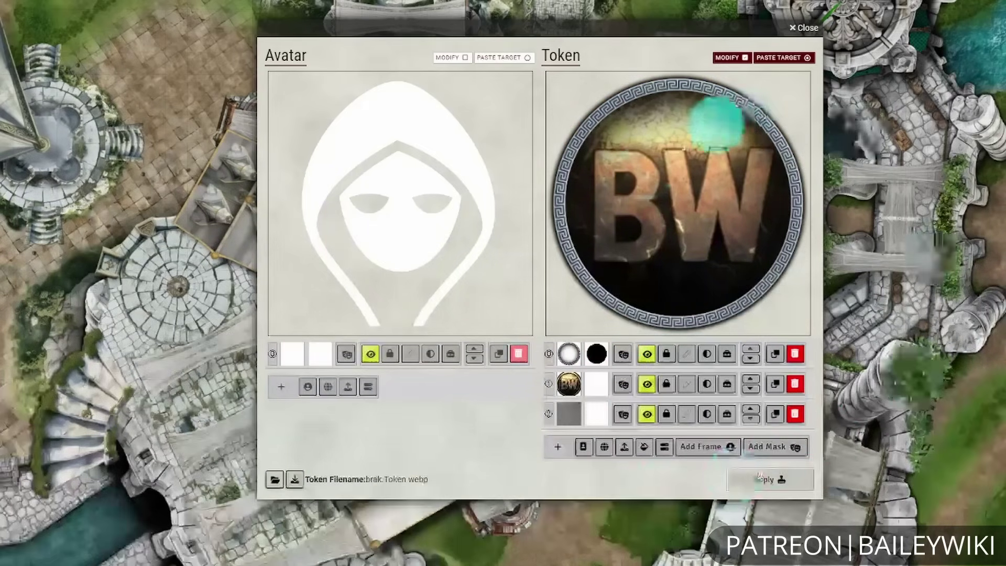
# - Review the BW logo layer's blend modes and set its image blending to soft-light
pyautogui.click(627, 387)
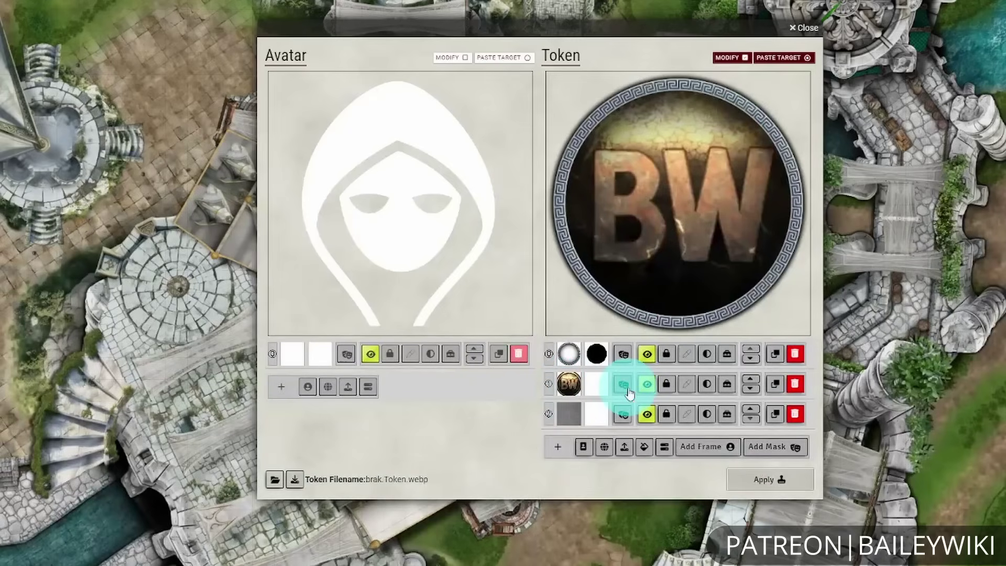
pyautogui.click(636, 452)
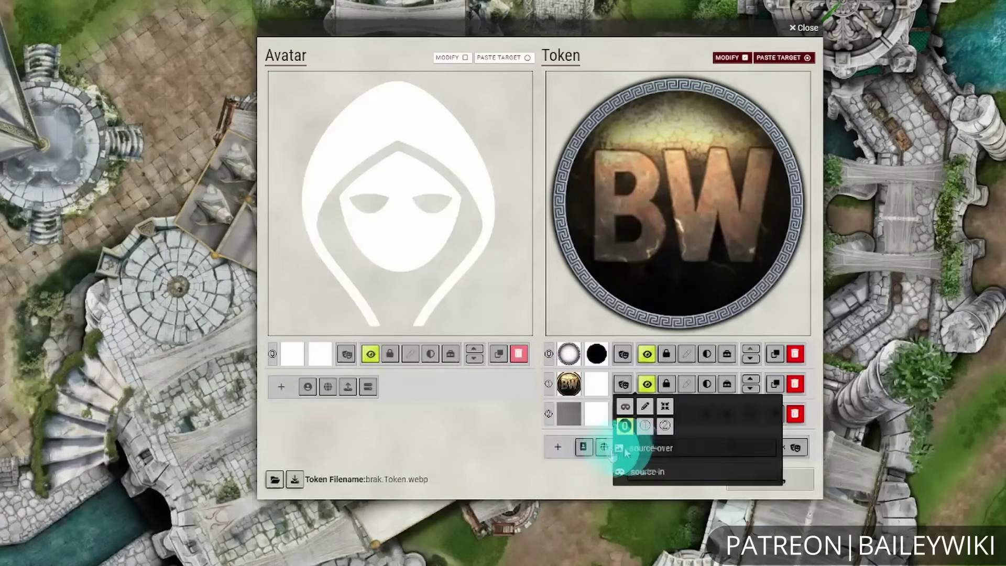
pyautogui.click(667, 448)
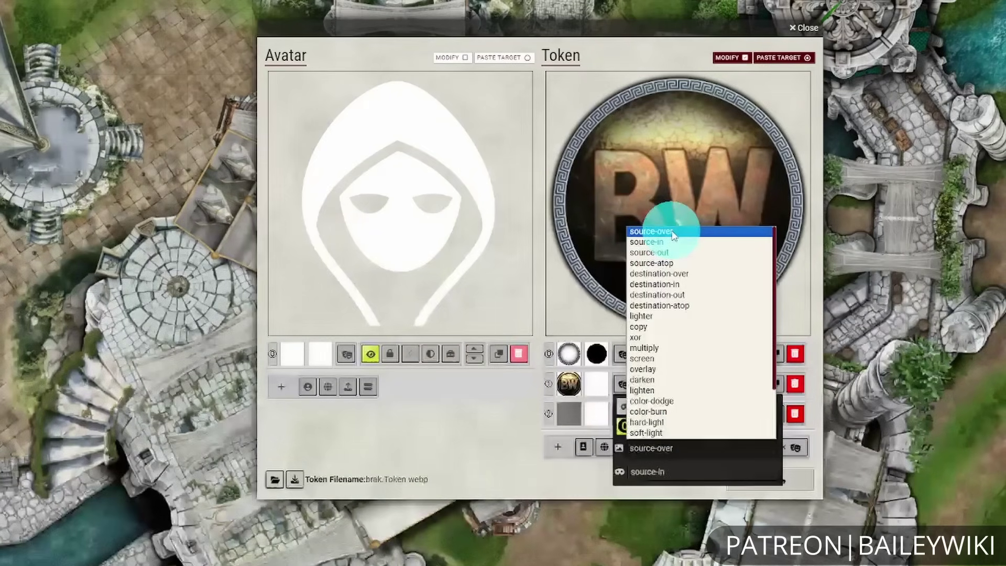
pyautogui.press('Down')
pyautogui.press('Down')
pyautogui.press('Down')
pyautogui.press('Down')
pyautogui.press('Down')
pyautogui.press('Down')
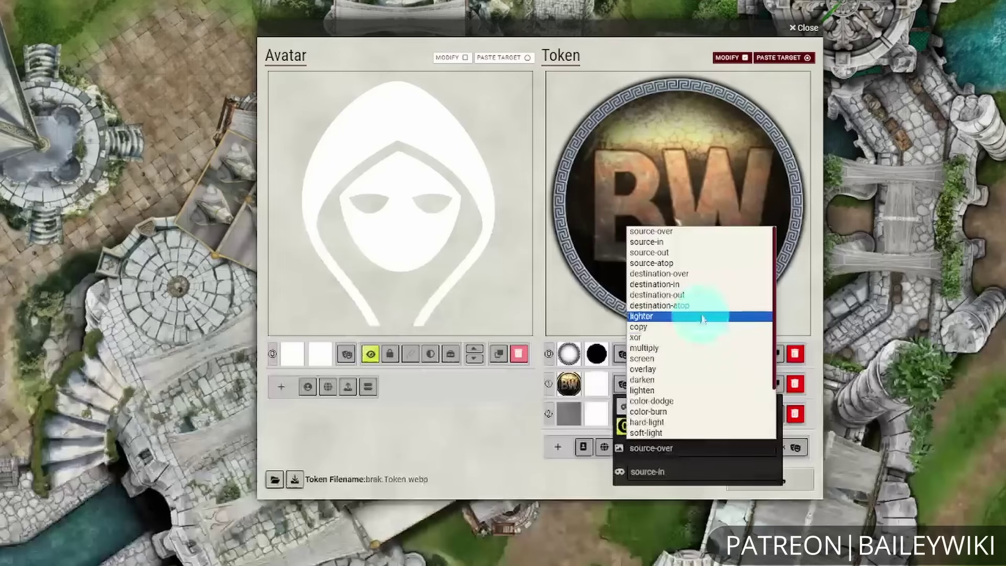
pyautogui.click(693, 432)
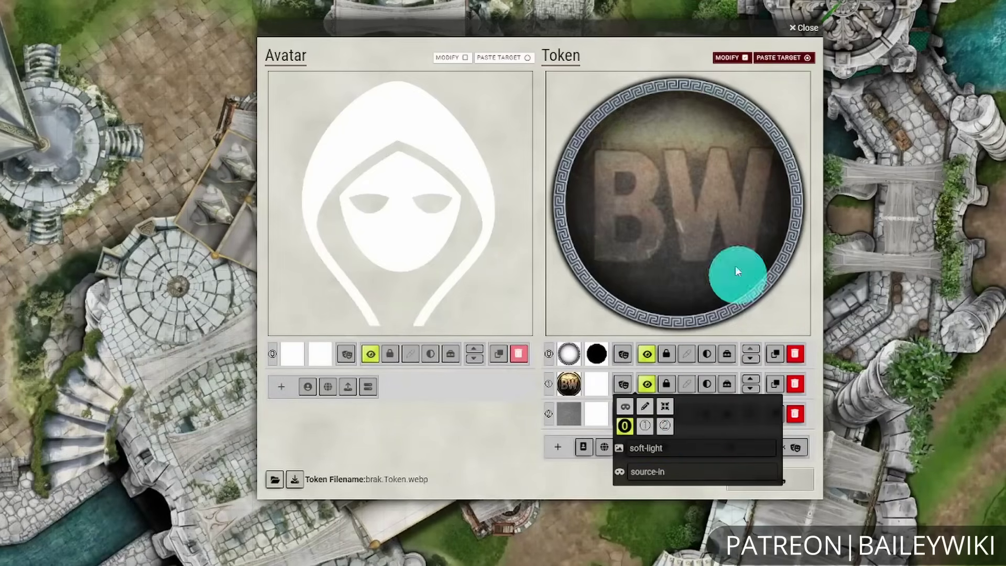
pyautogui.click(555, 477)
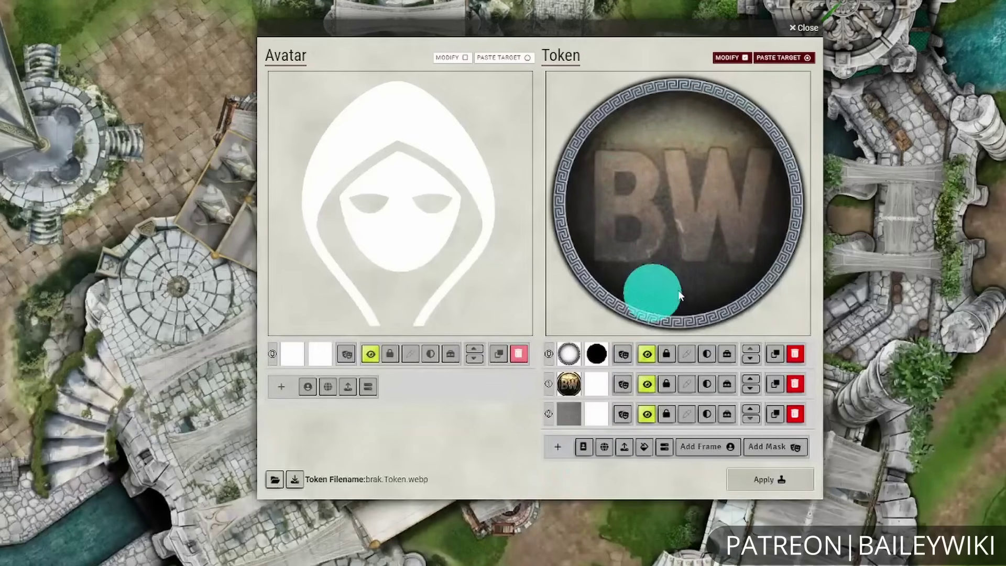
# - Toggle the layer 0 mask off and back on for the BW logo layer to compare the result
pyautogui.click(623, 384)
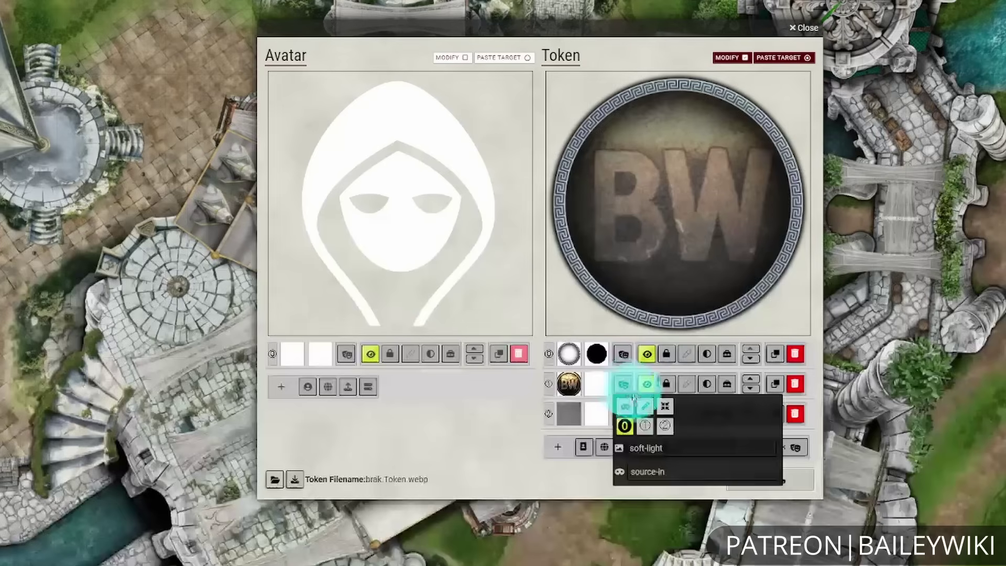
pyautogui.click(627, 427)
pyautogui.click(625, 431)
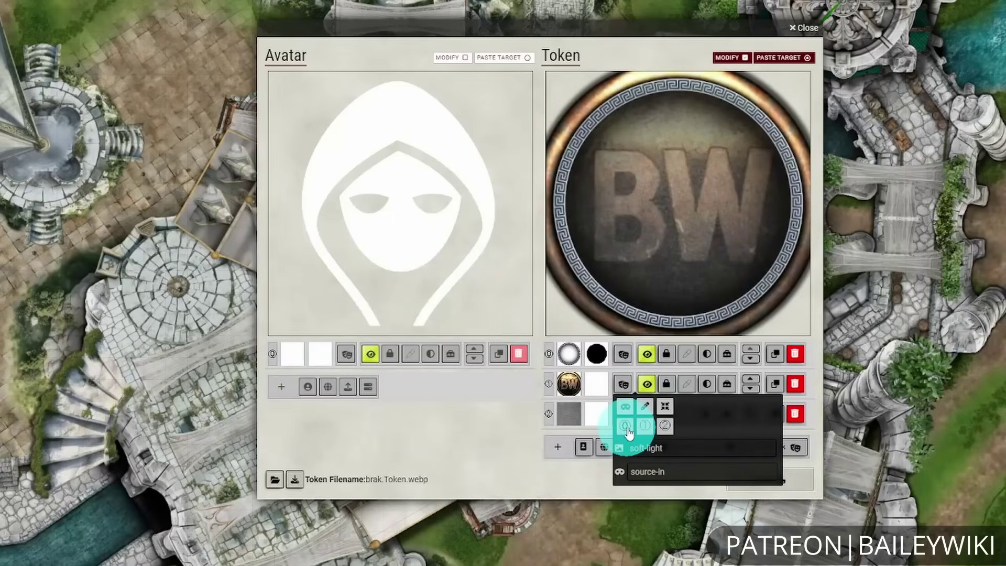
pyautogui.click(625, 435)
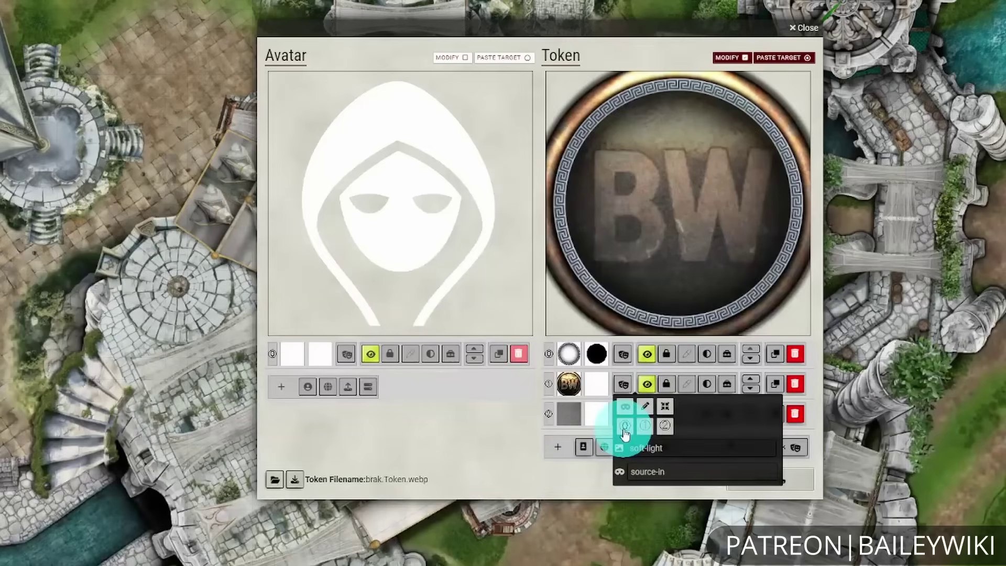
pyautogui.click(624, 433)
pyautogui.click(625, 434)
pyautogui.click(625, 434)
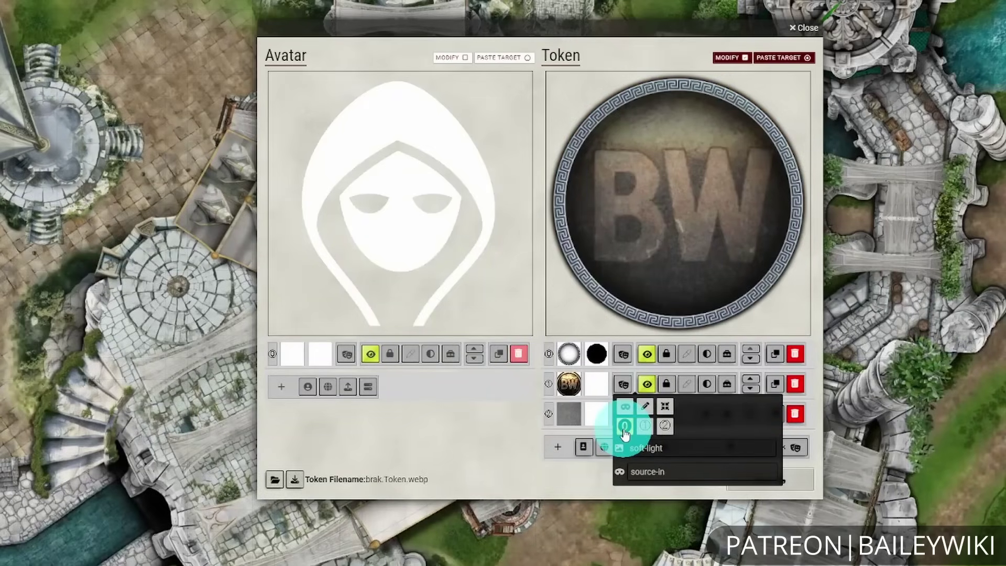
pyautogui.click(625, 426)
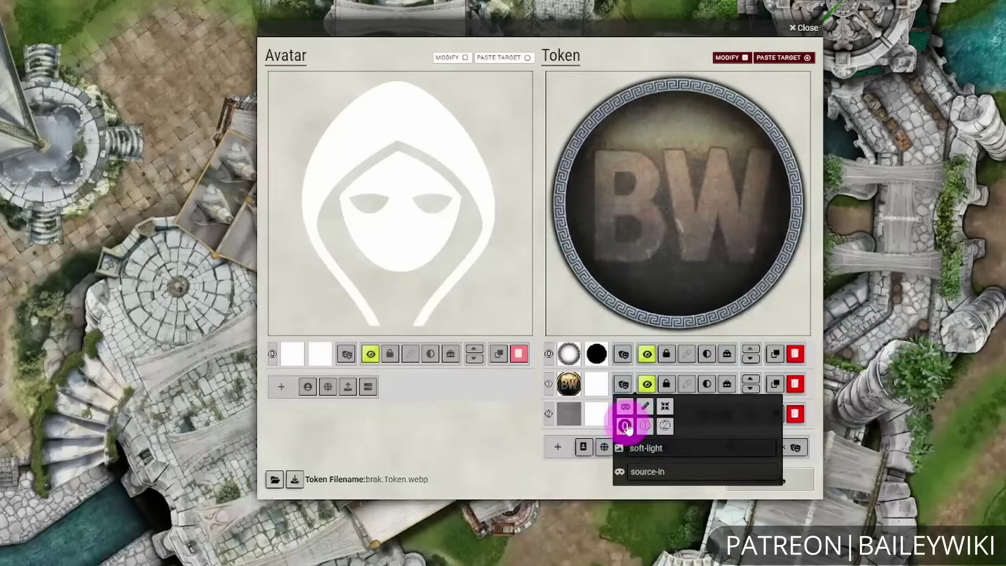
pyautogui.click(625, 426)
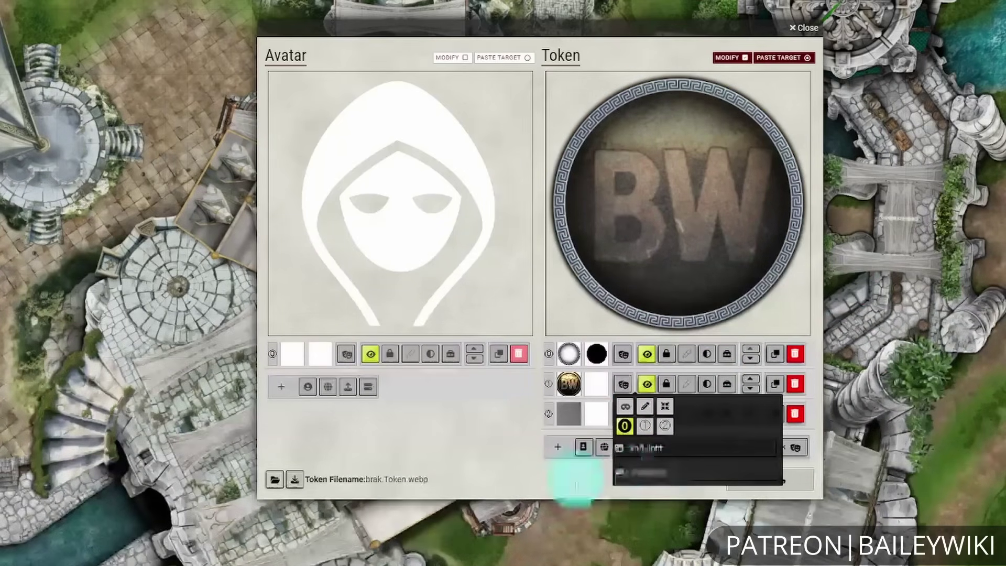
# - Try the hard-light, color-burn and color-dodge blend modes on the BW logo layer
pyautogui.click(649, 449)
pyautogui.click(681, 423)
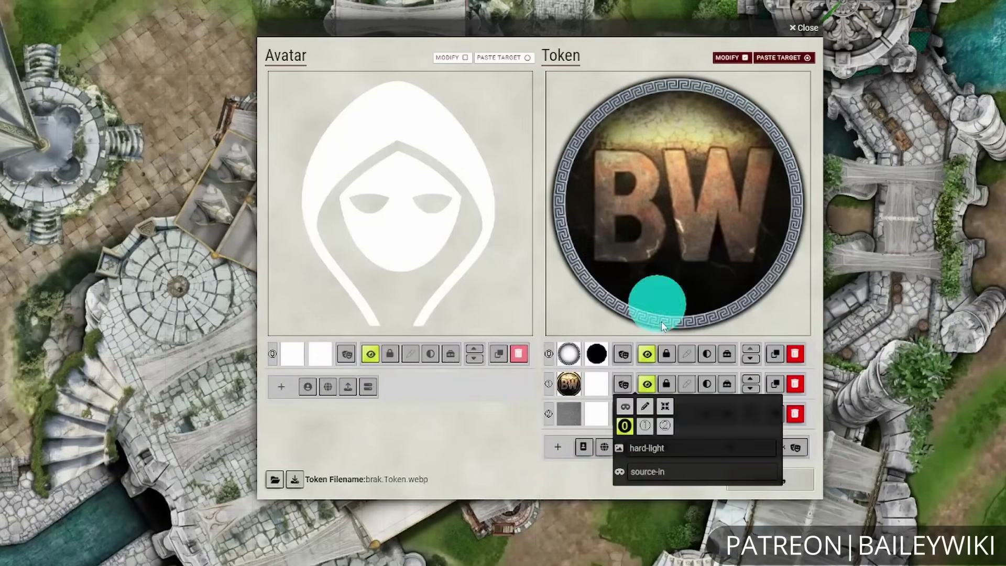
pyautogui.click(657, 449)
pyautogui.click(650, 412)
pyautogui.click(655, 445)
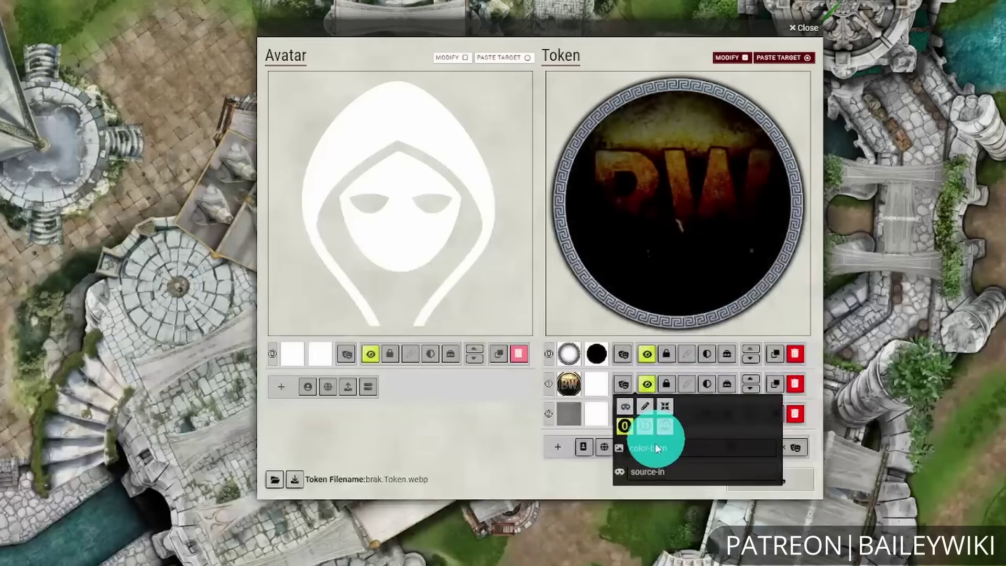
pyautogui.click(666, 402)
# - Try the lighten, darken, overlay and multiply blend modes on the BW logo layer
pyautogui.click(672, 447)
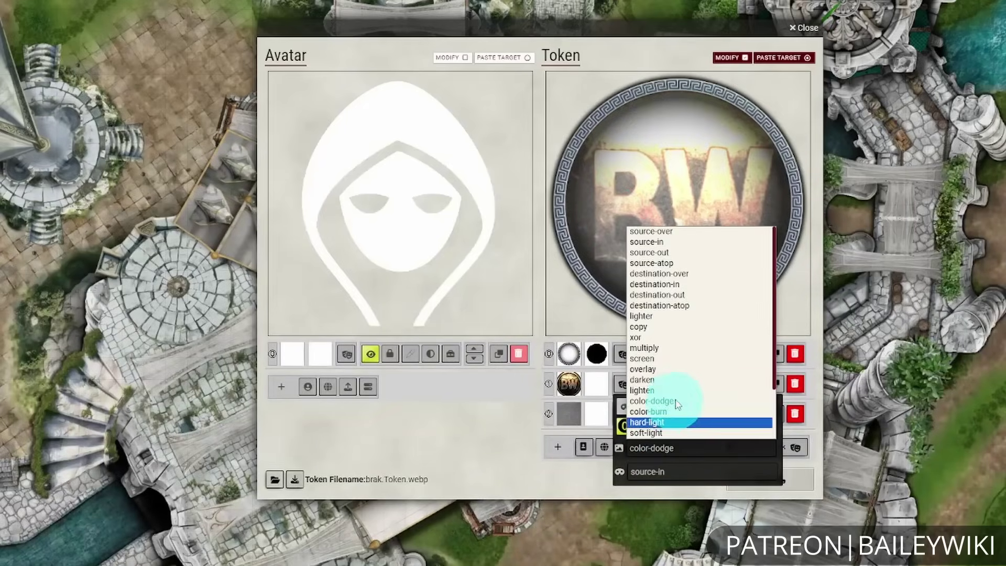
pyautogui.click(676, 392)
pyautogui.click(674, 449)
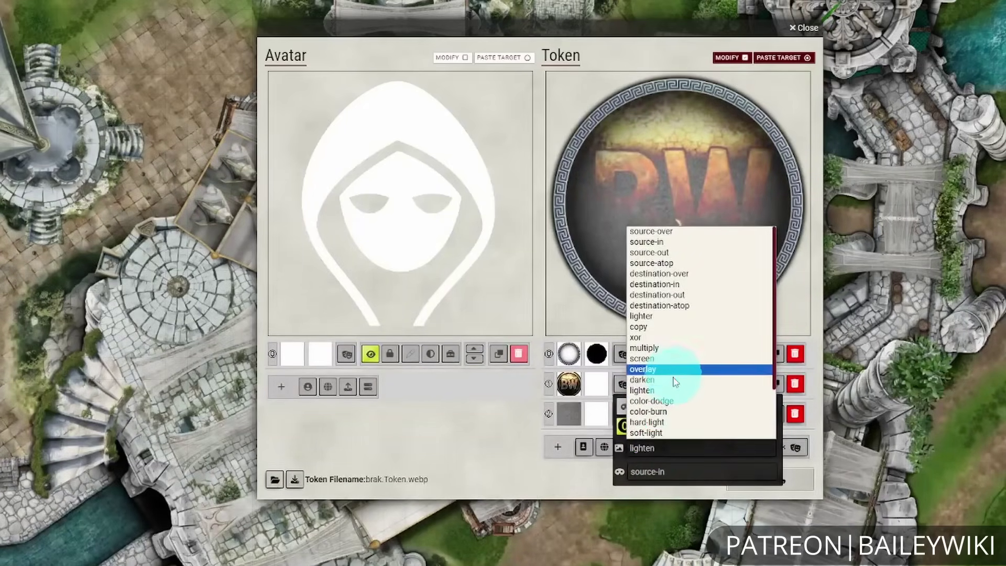
pyautogui.click(673, 380)
pyautogui.click(799, 442)
pyautogui.click(658, 448)
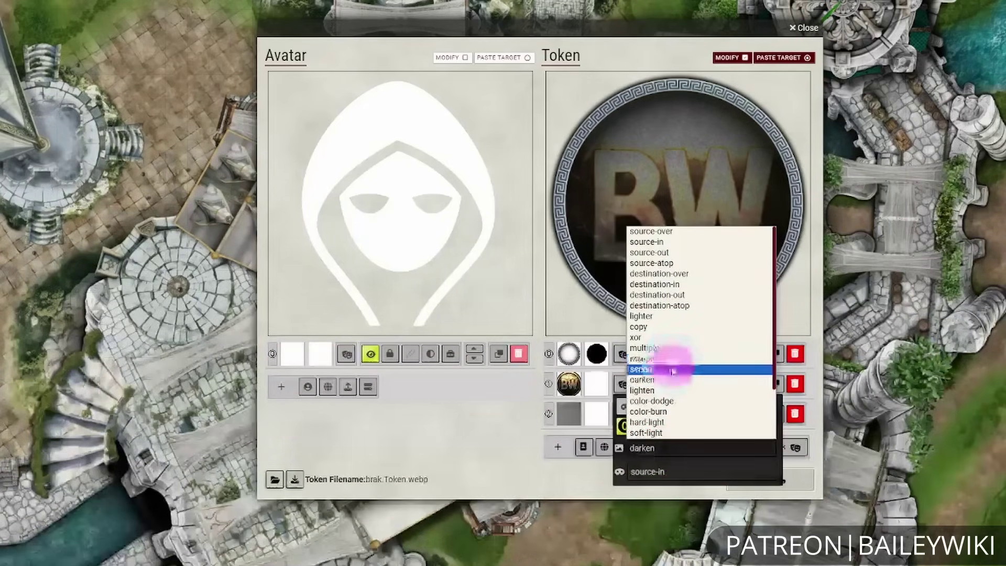
pyautogui.click(667, 359)
pyautogui.click(649, 449)
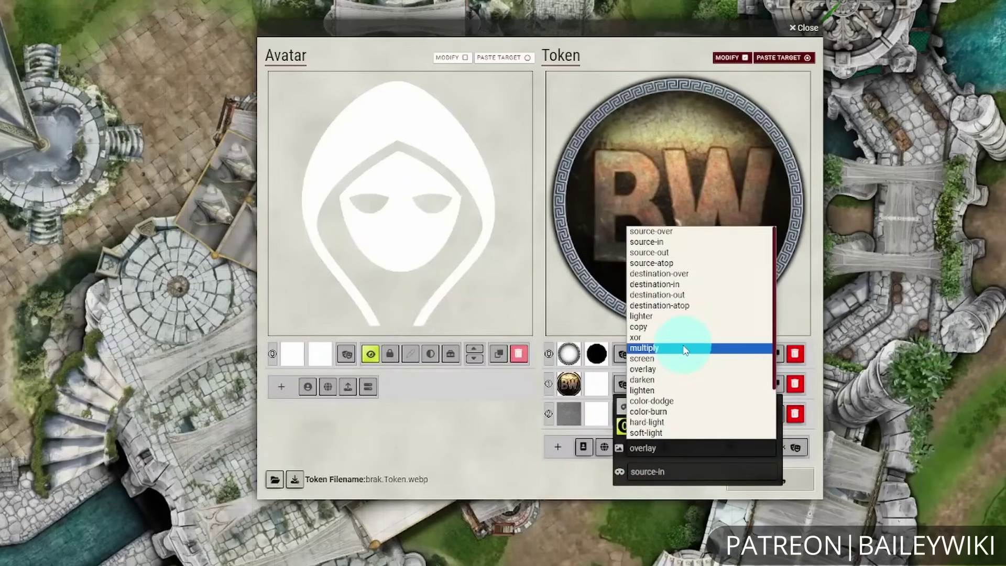
pyautogui.click(705, 348)
pyautogui.click(643, 448)
pyautogui.click(686, 342)
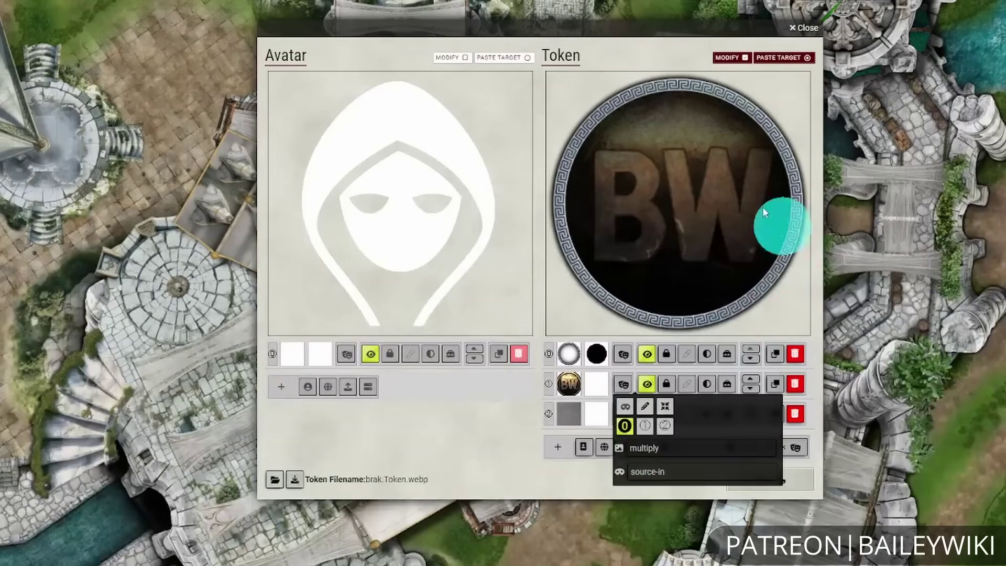
# - Set the BW logo layer's image blend mode back to source-over and leave its mask options
pyautogui.click(662, 450)
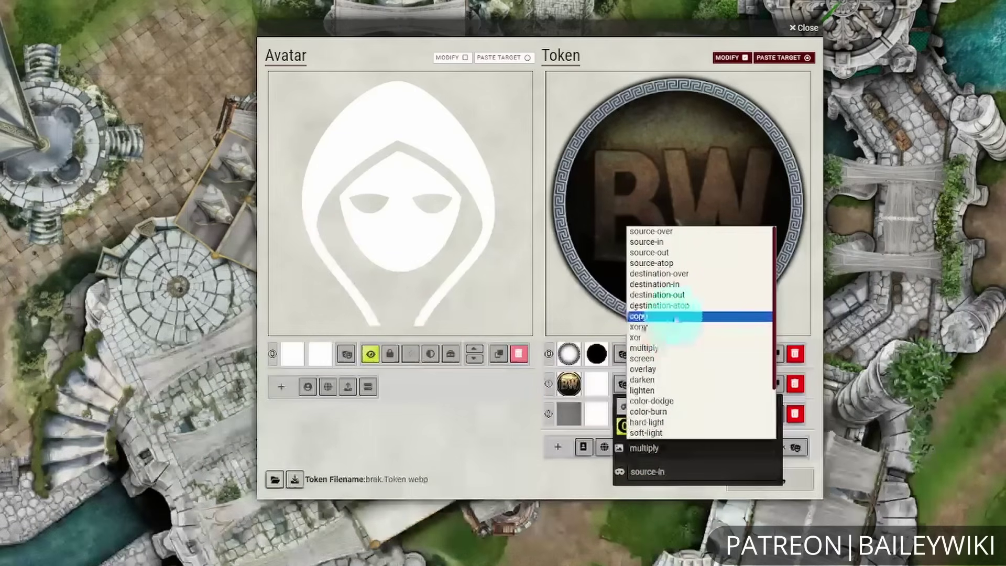
pyautogui.click(688, 232)
pyautogui.click(573, 485)
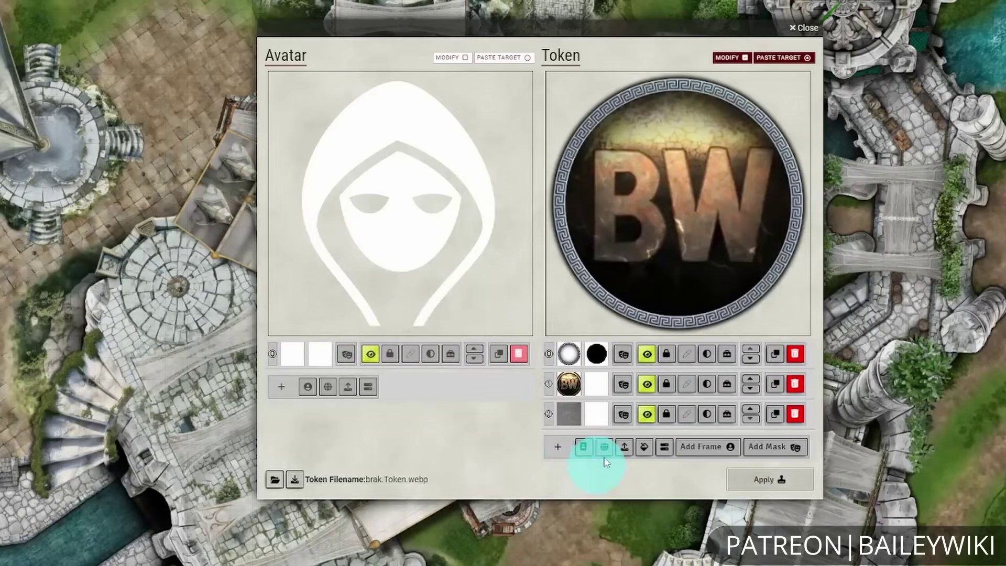
# - Check the mask blend mode option of the BW logo layer and hide that layer
pyautogui.click(623, 385)
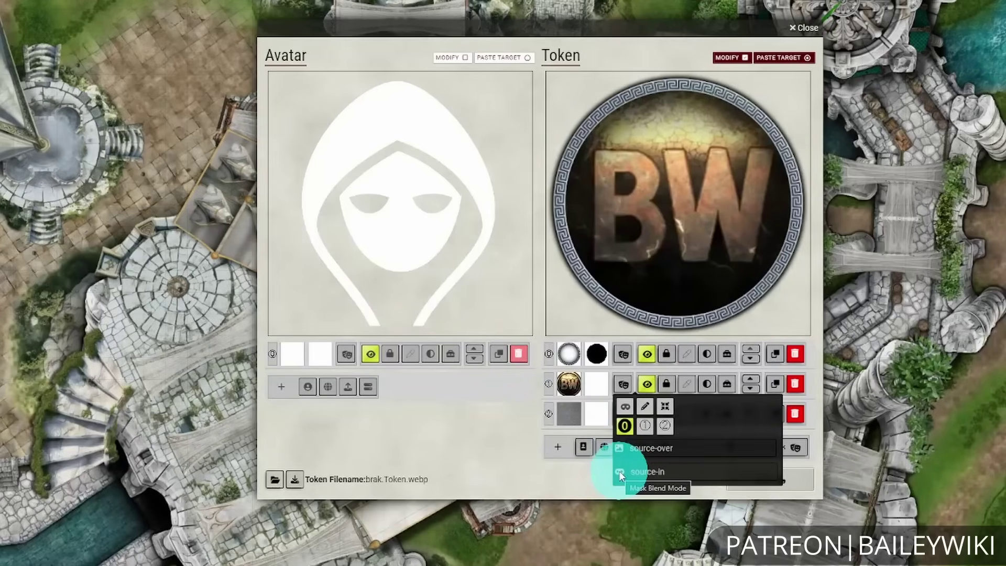
pyautogui.click(620, 472)
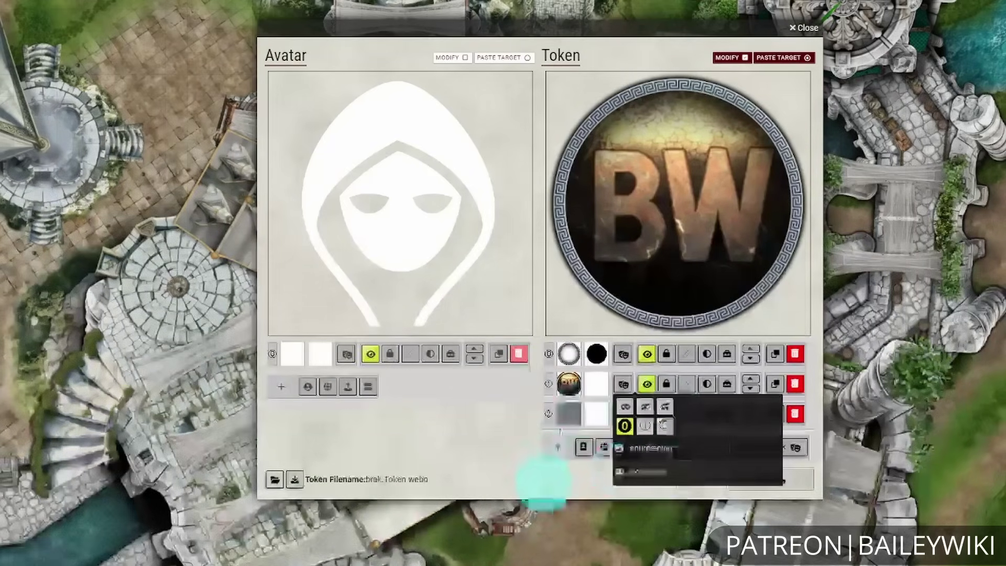
pyautogui.click(546, 481)
pyautogui.click(648, 388)
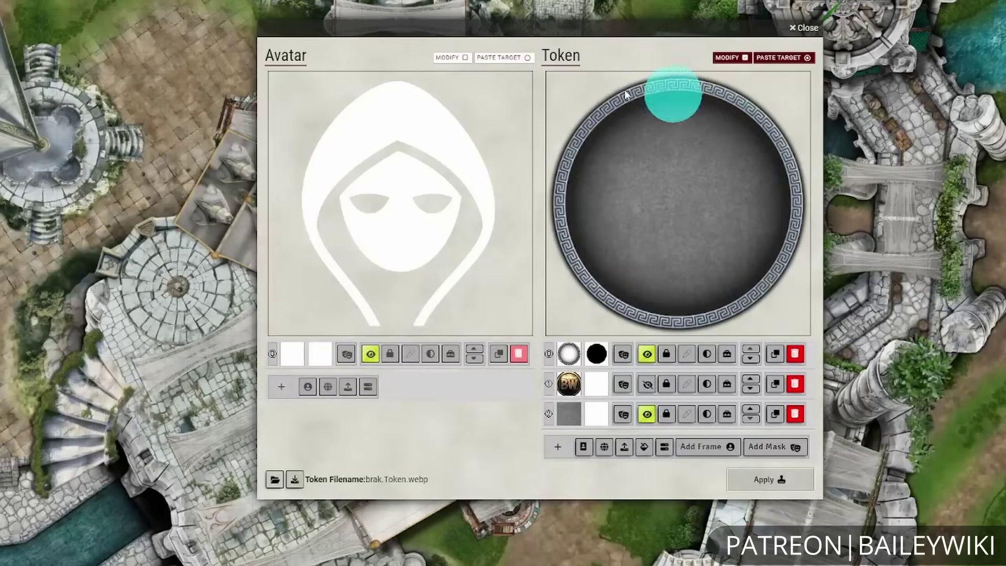
# - Try the source-out and source-over mask blend modes on the grey background layer
pyautogui.click(625, 414)
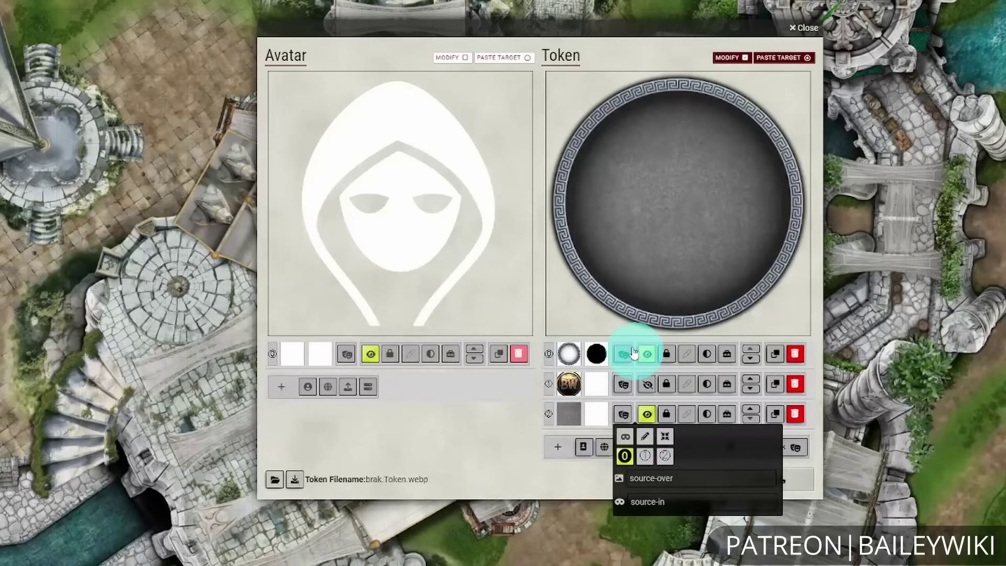
pyautogui.click(648, 501)
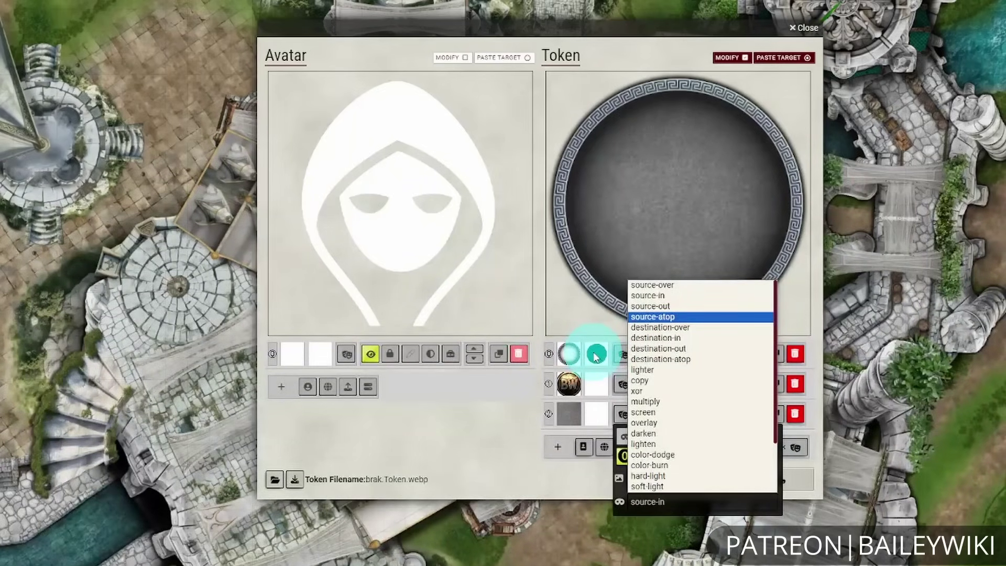
pyautogui.click(662, 307)
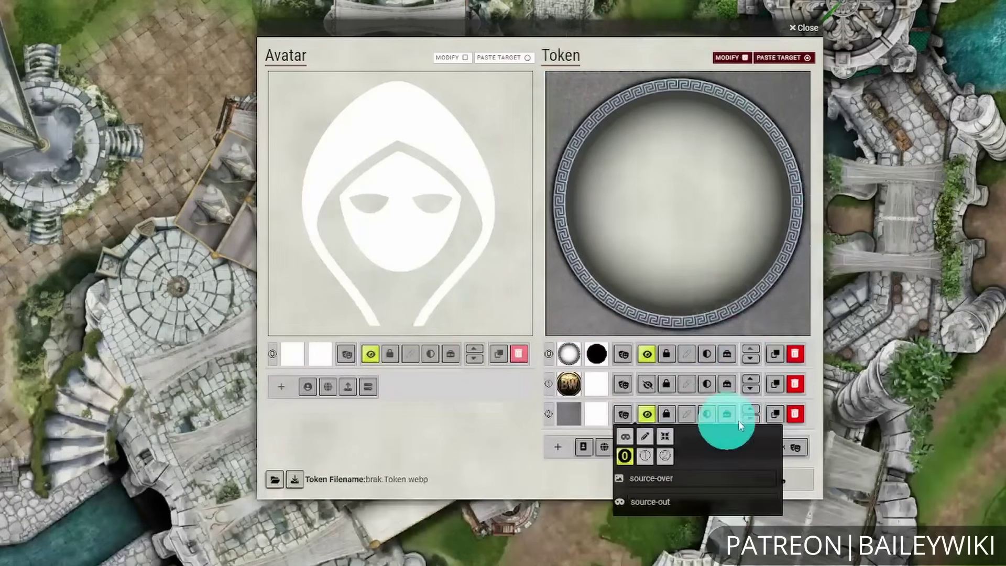
pyautogui.click(656, 502)
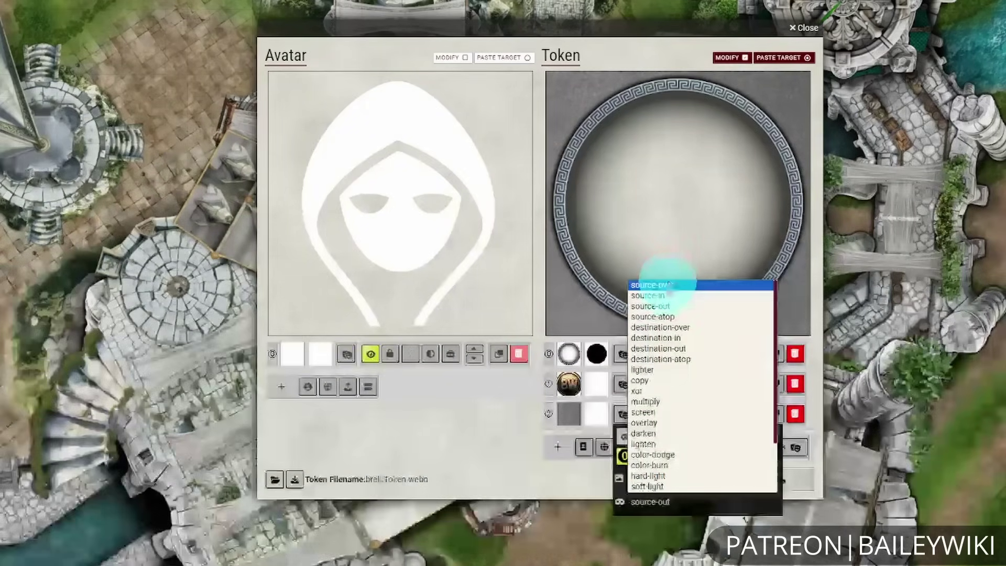
pyautogui.click(663, 284)
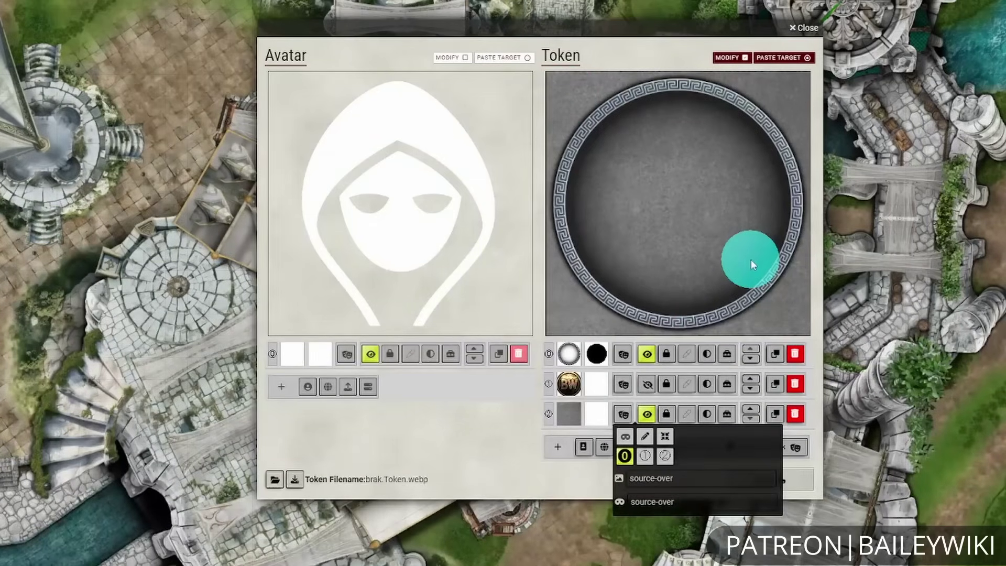
# - Try the color-dodge, color-burn and soft-light mask blend modes on the grey background layer
pyautogui.click(659, 504)
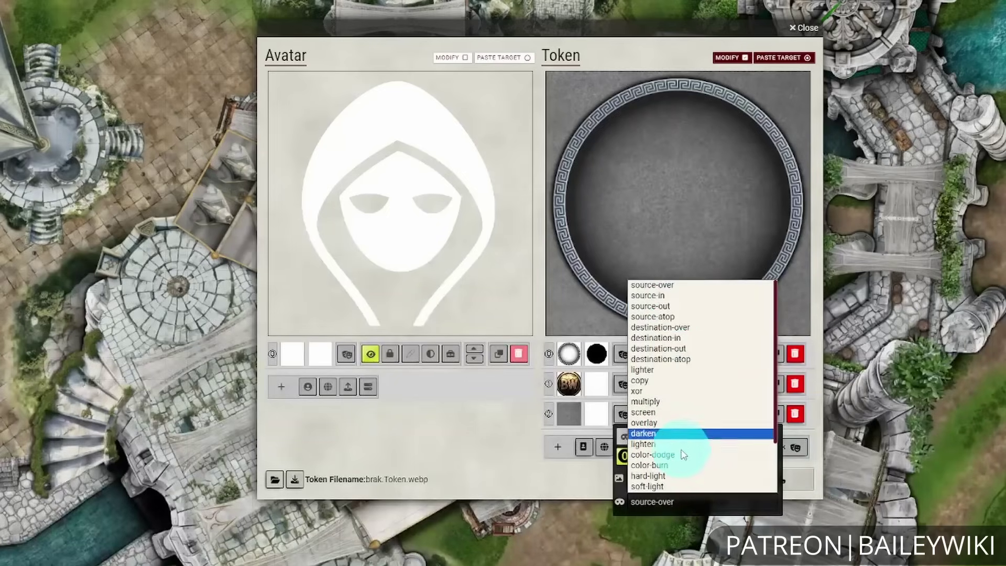
pyautogui.click(692, 455)
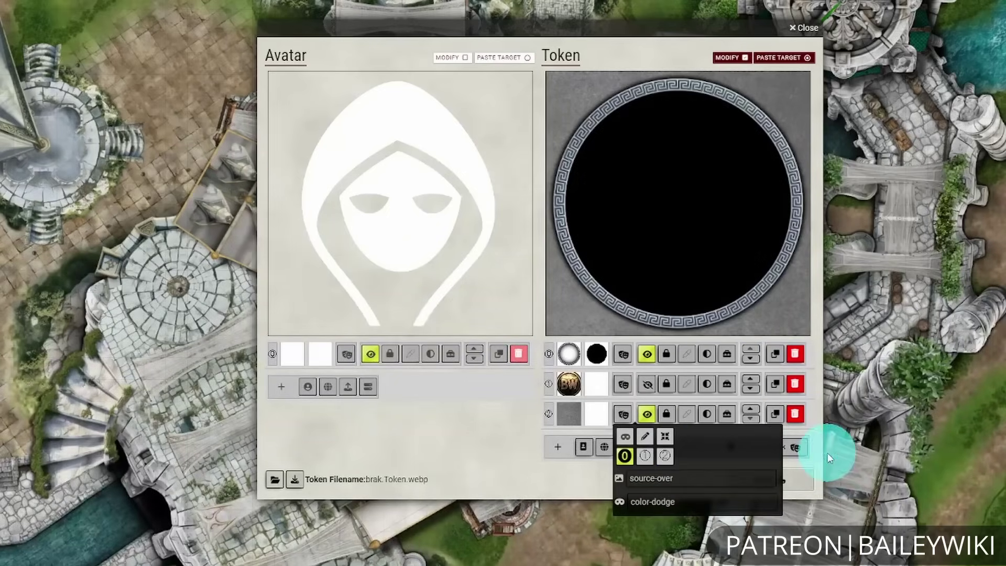
pyautogui.click(653, 498)
pyautogui.click(695, 463)
pyautogui.click(701, 498)
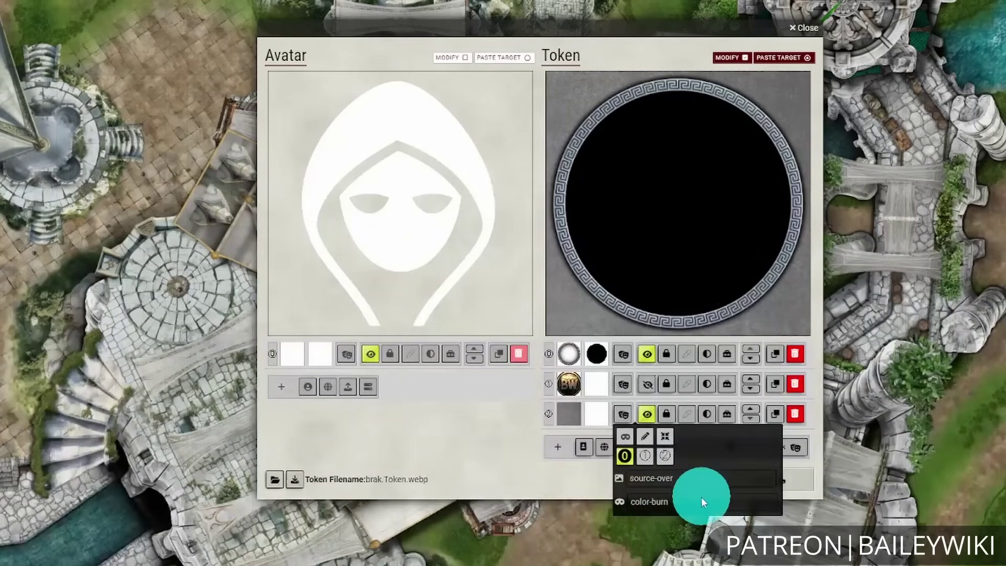
pyautogui.click(668, 482)
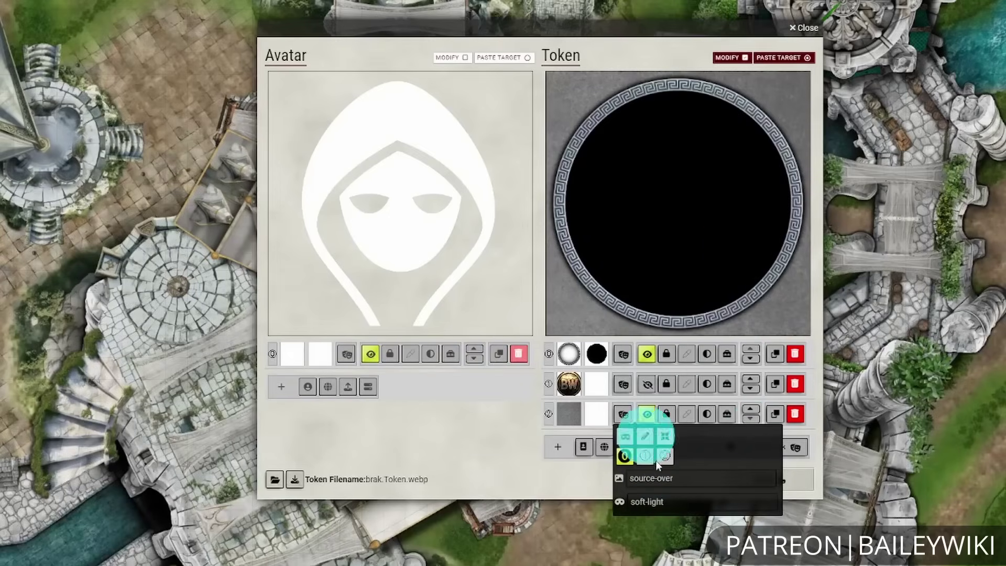
# - Set the grey background layer's mask blend mode back to source-in and leave its mask options
pyautogui.click(665, 502)
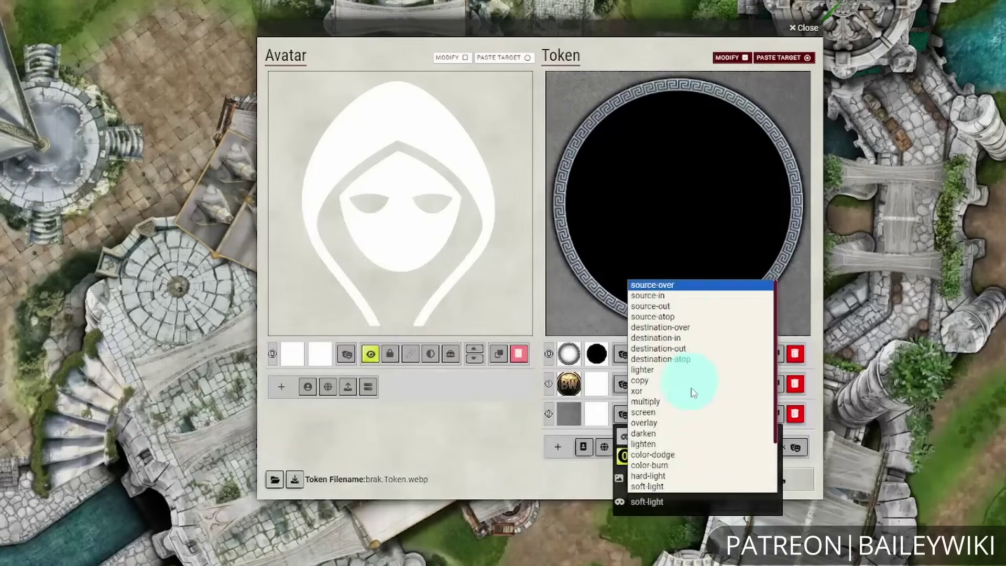
pyautogui.click(692, 297)
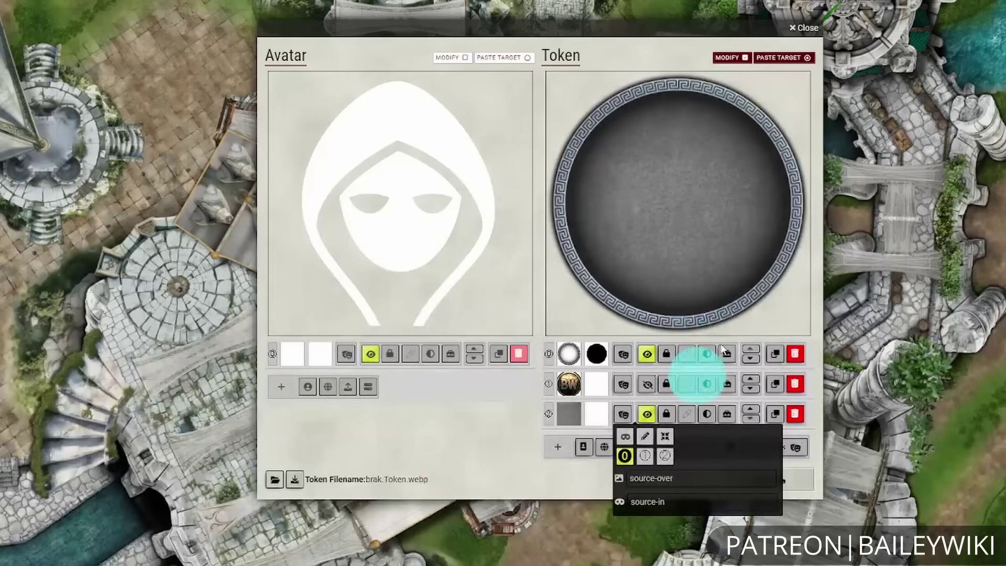
pyautogui.click(494, 451)
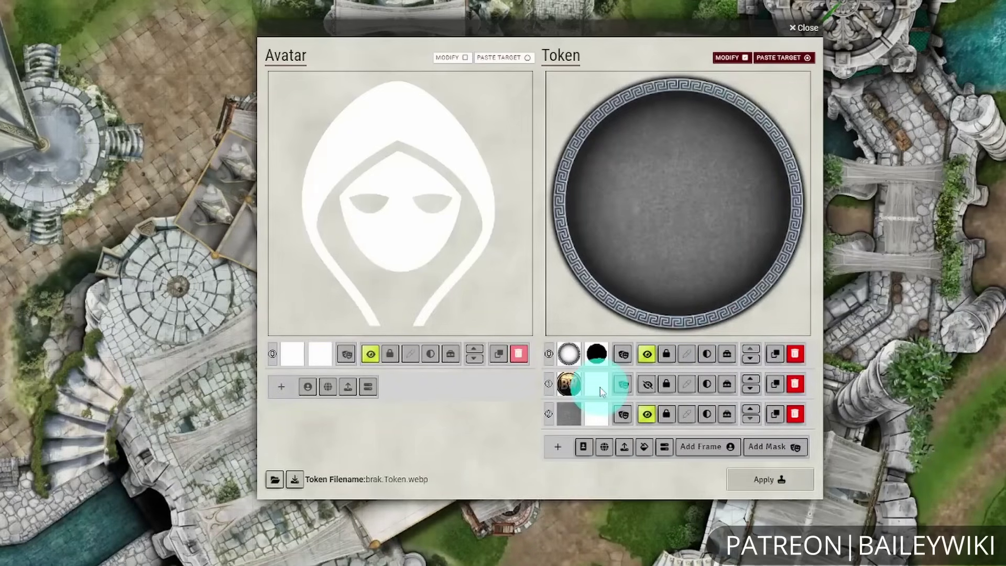
# - Show the BW logo layer again and try the hard-light and color-dodge mask blend modes on it
pyautogui.click(647, 384)
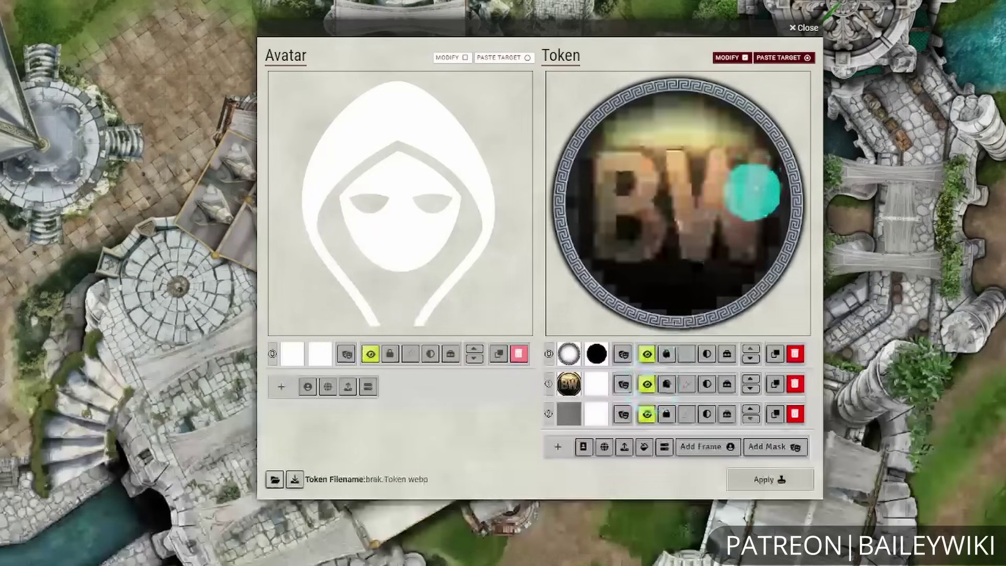
pyautogui.click(621, 386)
pyautogui.click(657, 473)
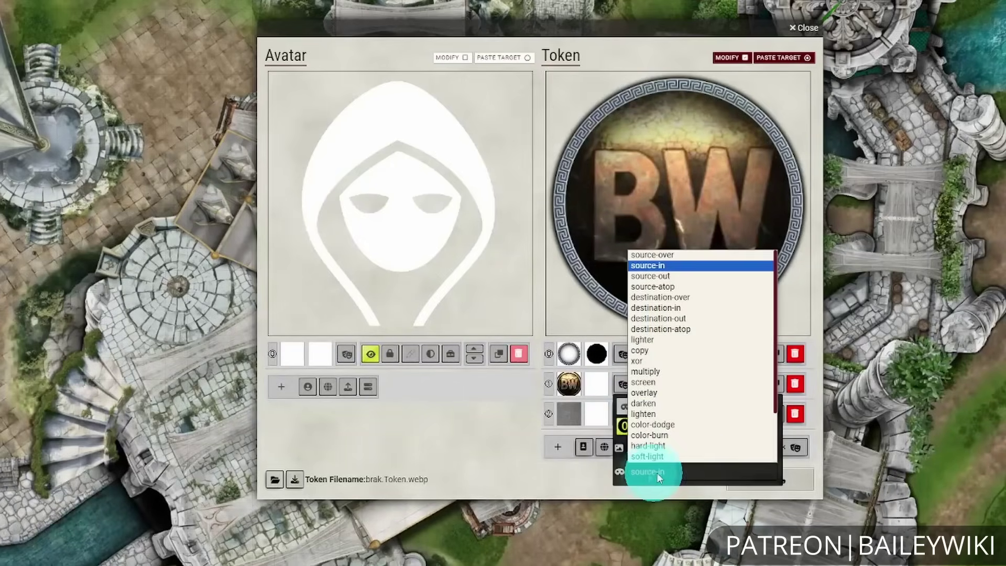
pyautogui.click(687, 446)
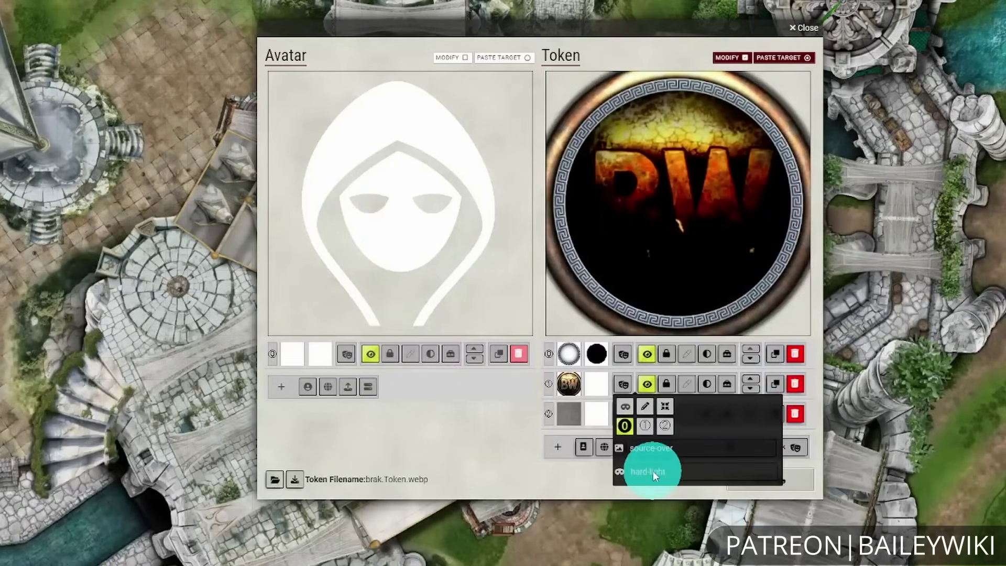
pyautogui.click(653, 470)
pyautogui.click(691, 420)
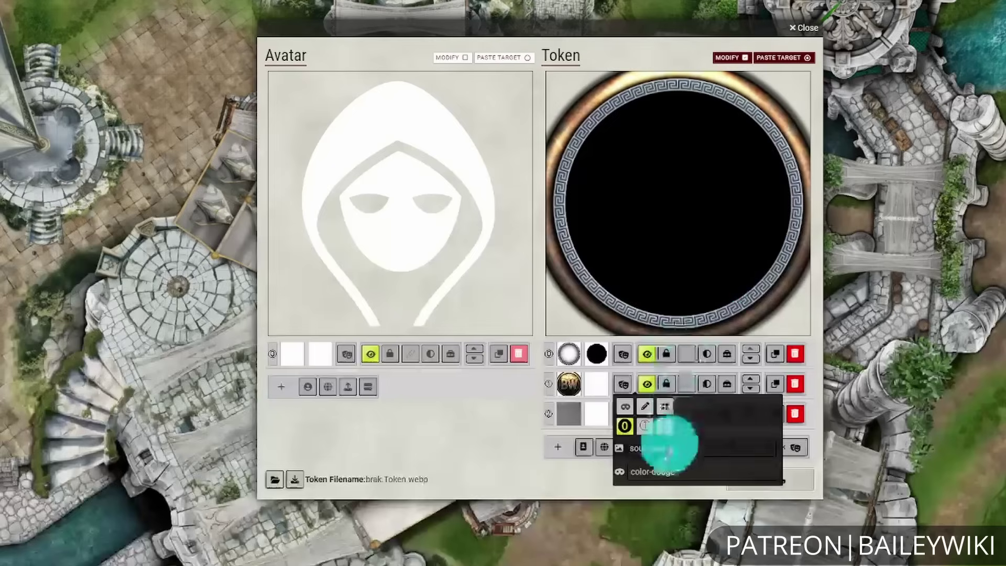
# - Try the screen, overlay and lighter mask blend modes on the BW logo layer
pyautogui.click(655, 471)
pyautogui.click(677, 382)
pyautogui.click(660, 468)
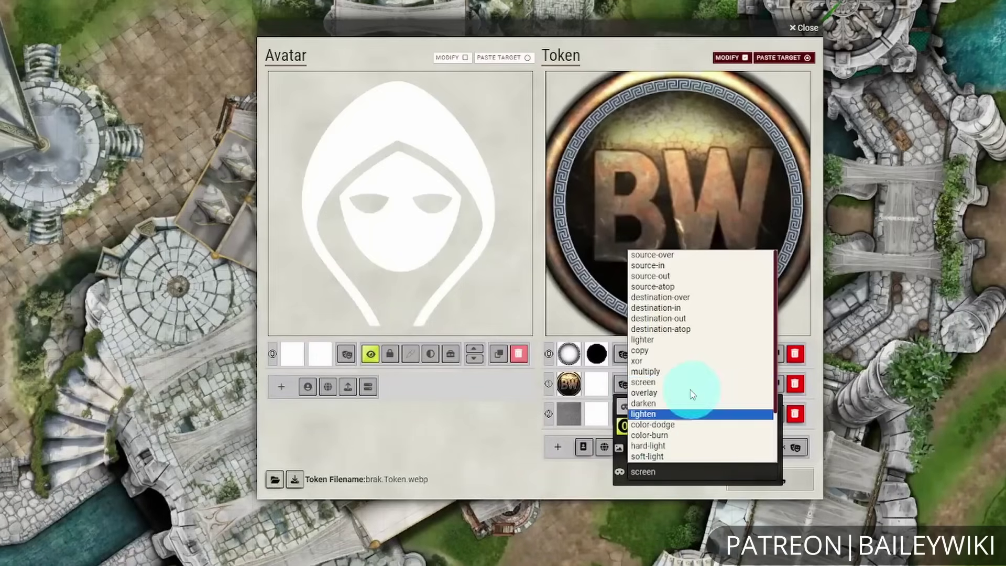
pyautogui.click(644, 393)
pyautogui.click(661, 470)
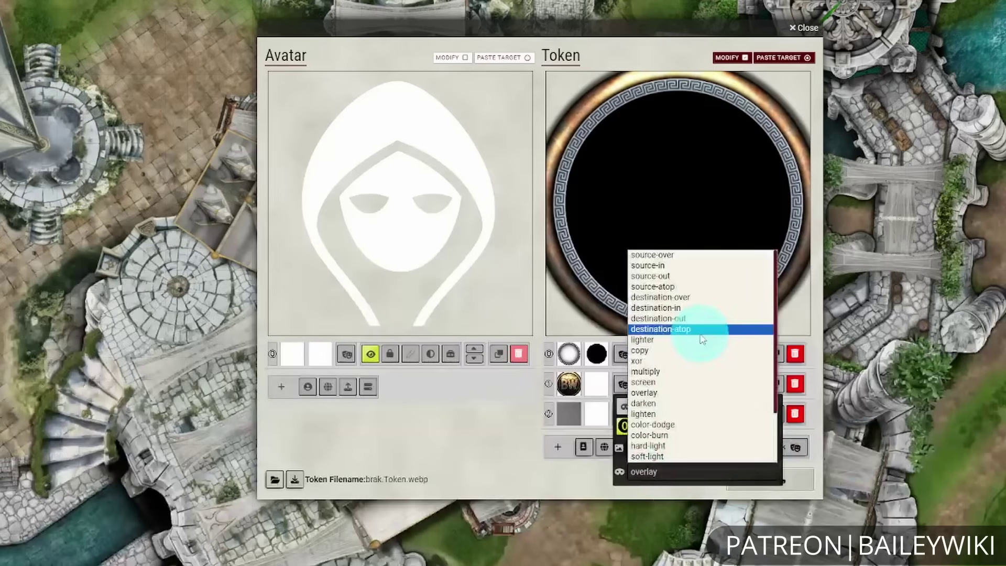
pyautogui.click(700, 338)
# - Set the BW logo layer's mask blend mode back to source-in and leave its mask options
pyautogui.click(681, 471)
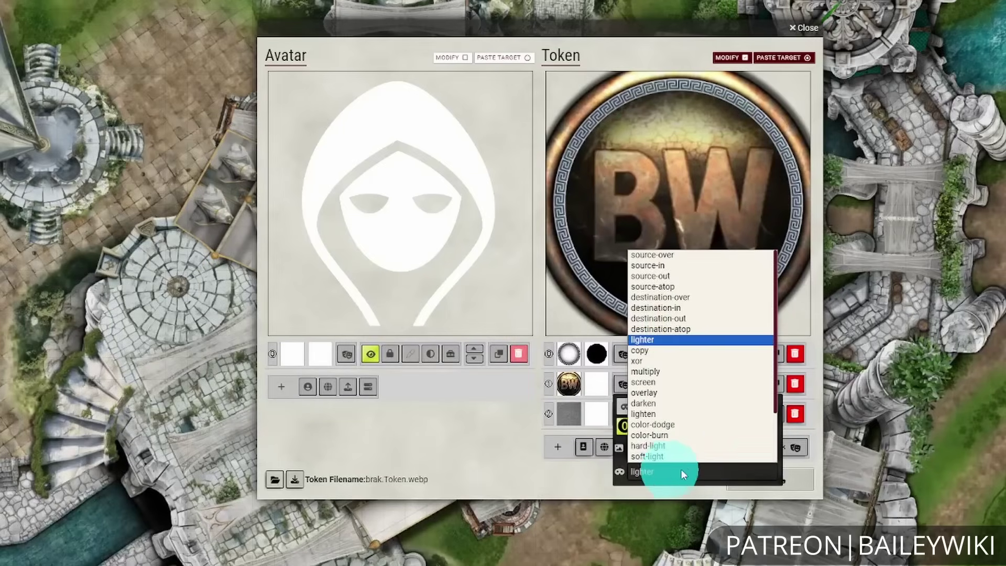
pyautogui.click(688, 265)
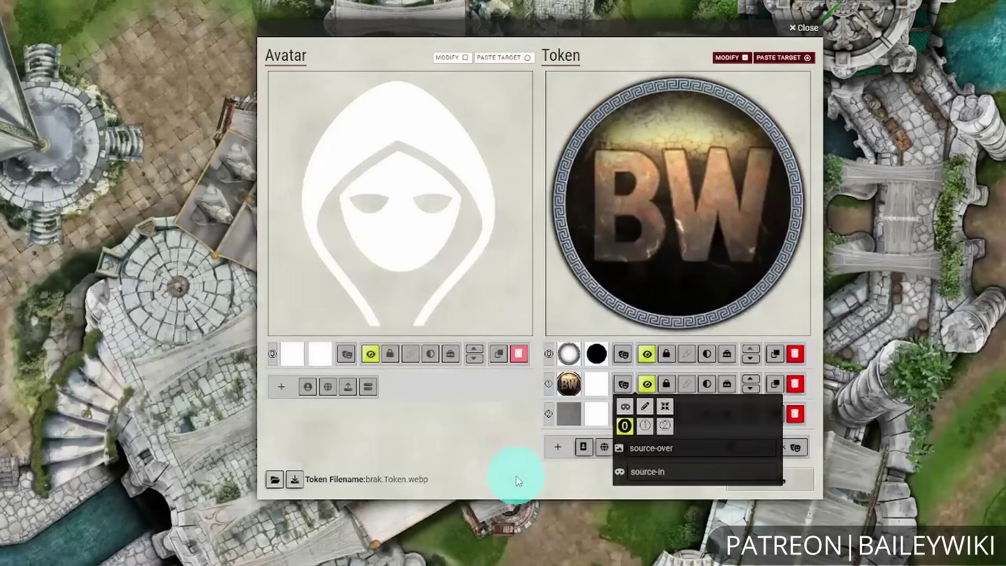
pyautogui.click(623, 385)
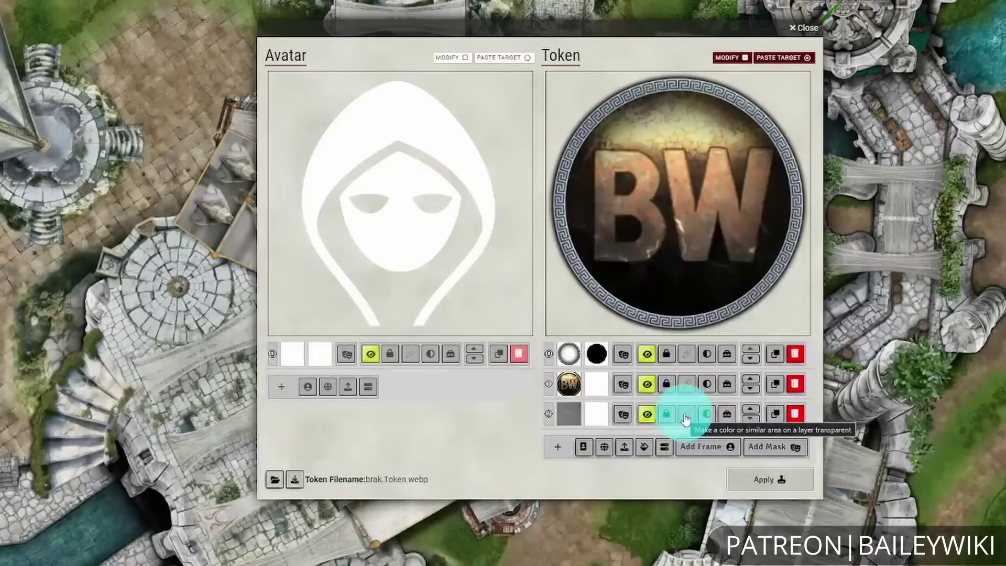
# - Make the black color transparent on the BW logo layer by sampling the dark area below the lettering
pyautogui.click(686, 388)
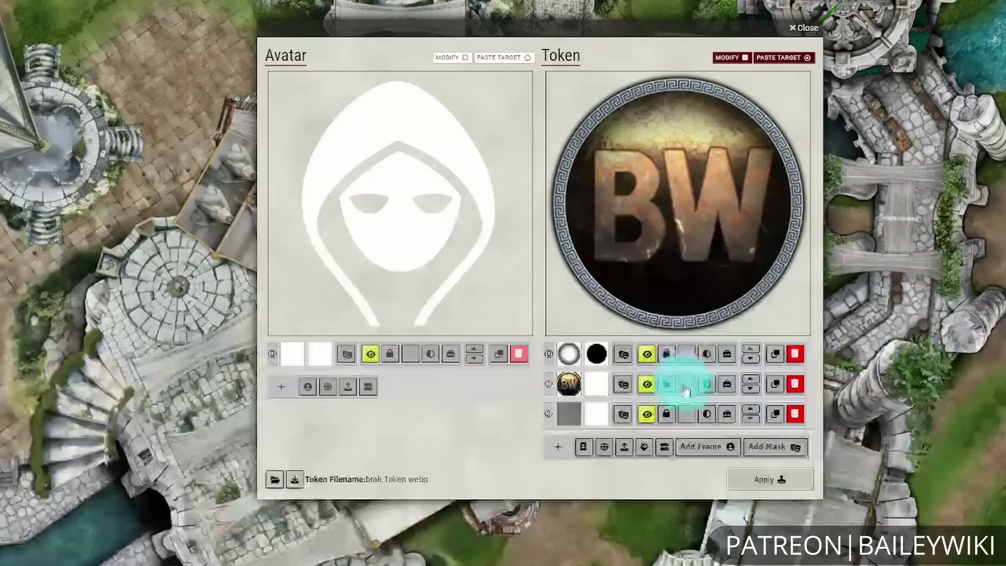
pyautogui.click(687, 388)
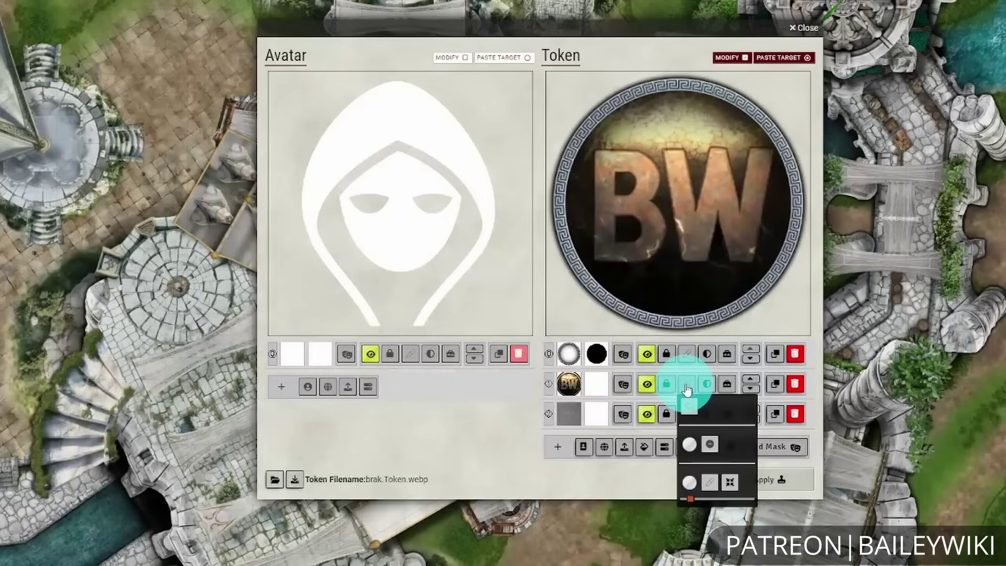
pyautogui.click(709, 492)
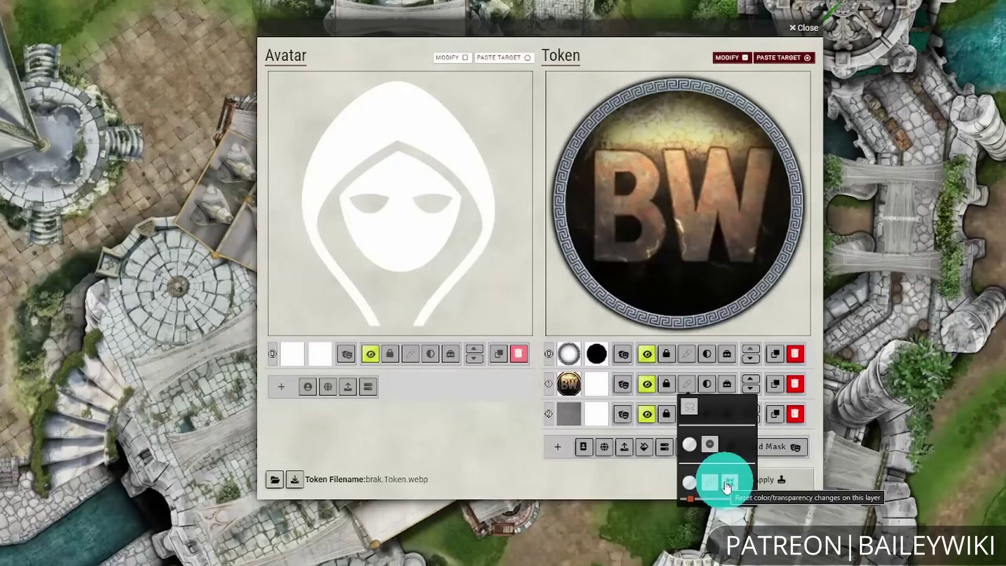
pyautogui.click(728, 485)
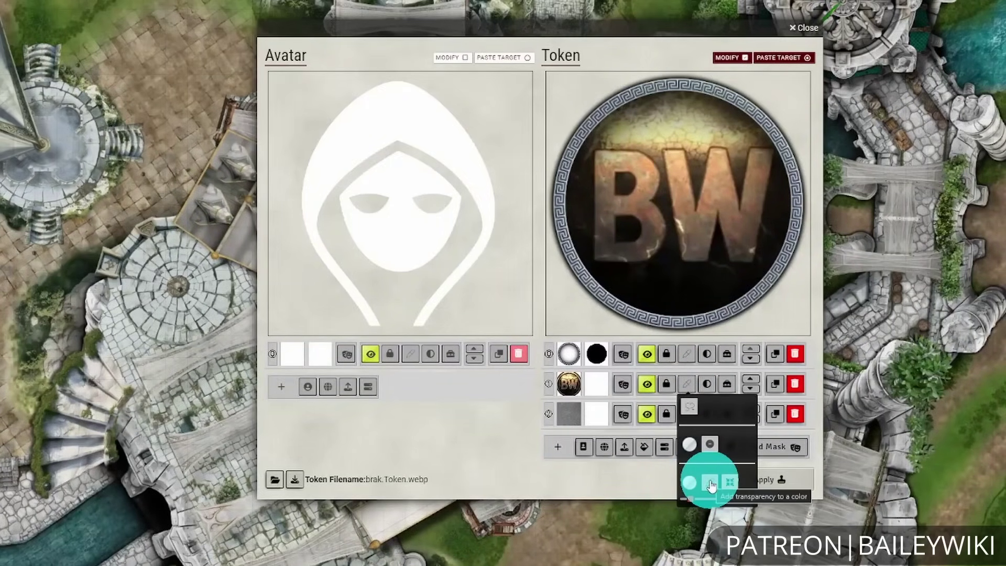
pyautogui.click(708, 483)
pyautogui.click(705, 114)
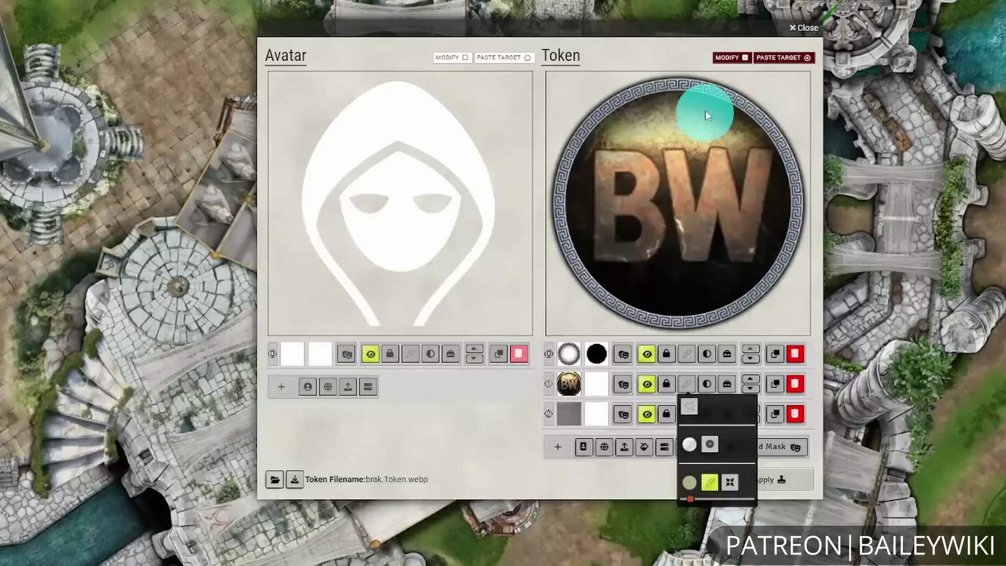
pyautogui.click(690, 481)
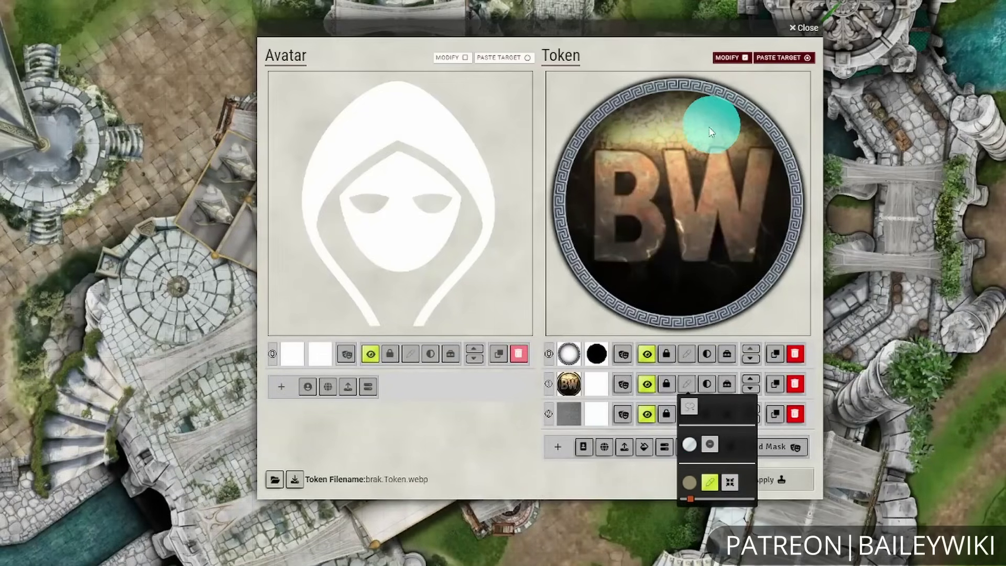
pyautogui.moveTo(690, 145)
pyautogui.mouseDown()
pyautogui.moveTo(725, 217)
pyautogui.moveTo(717, 158)
pyautogui.moveTo(634, 162)
pyautogui.mouseUp()
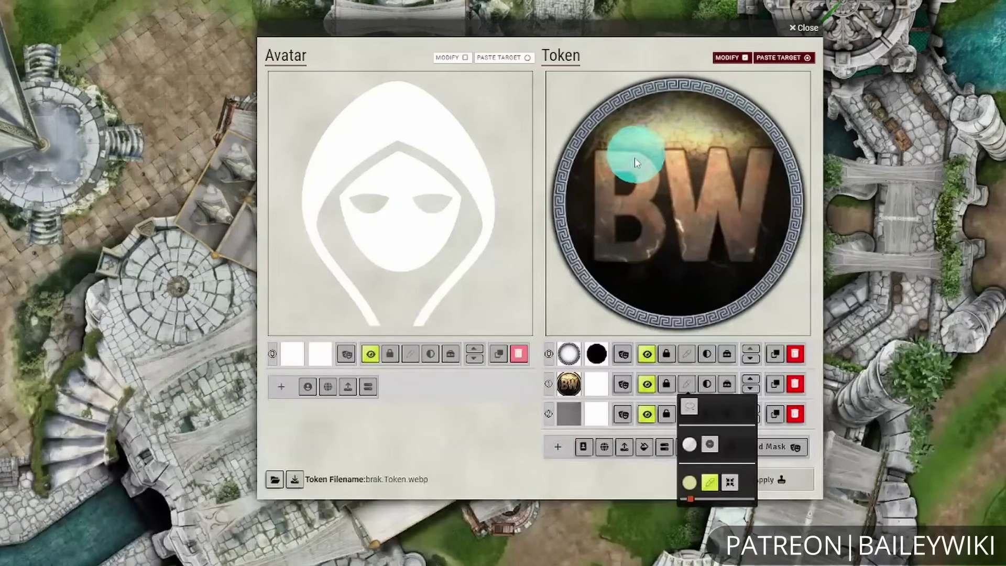
pyautogui.click(701, 287)
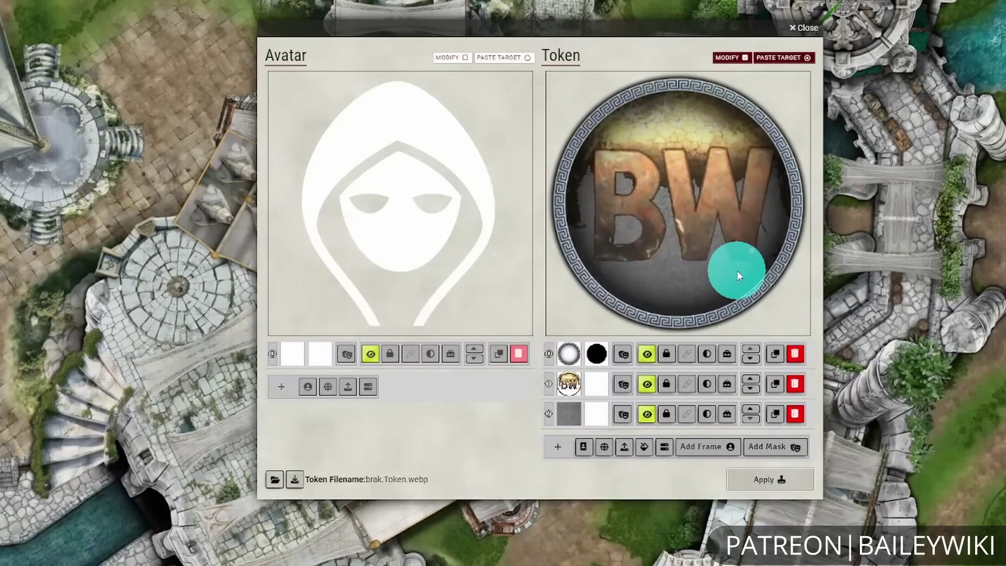
# - Raise the BW logo layer's color-matching threshold and sample the golden area above the lettering as the transparent color
pyautogui.click(686, 385)
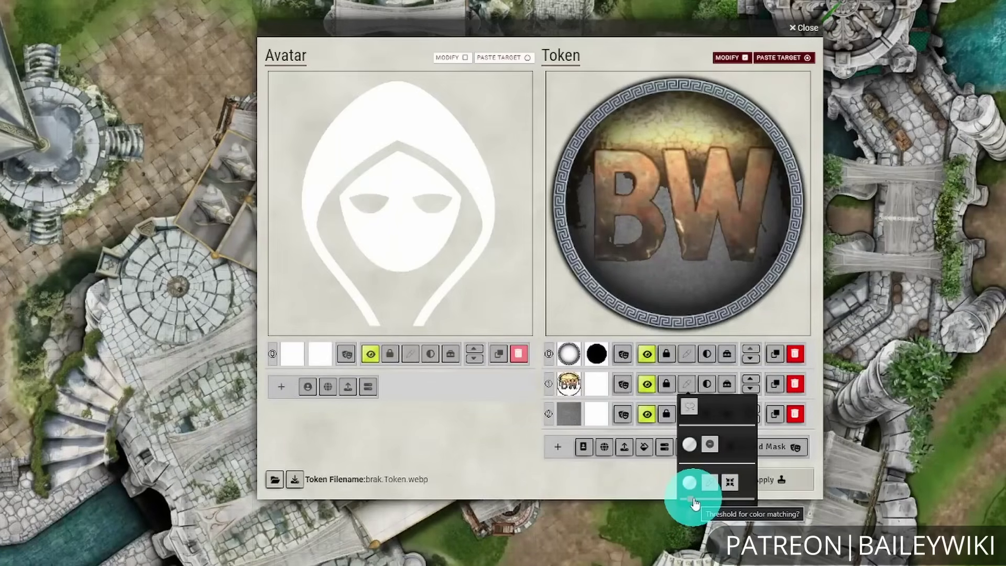
pyautogui.moveTo(695, 502); pyautogui.dragTo(726, 500)
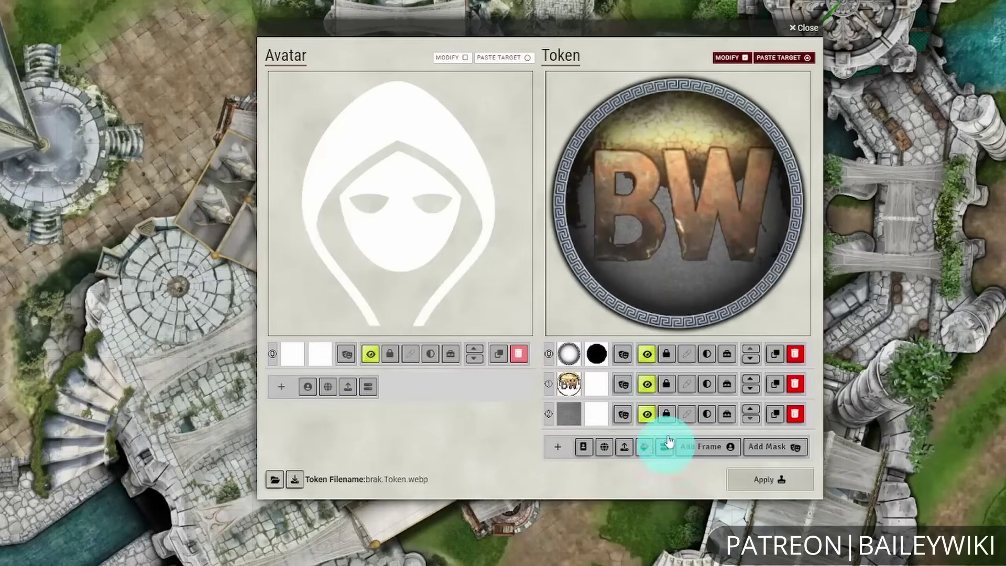
pyautogui.click(686, 384)
pyautogui.click(709, 482)
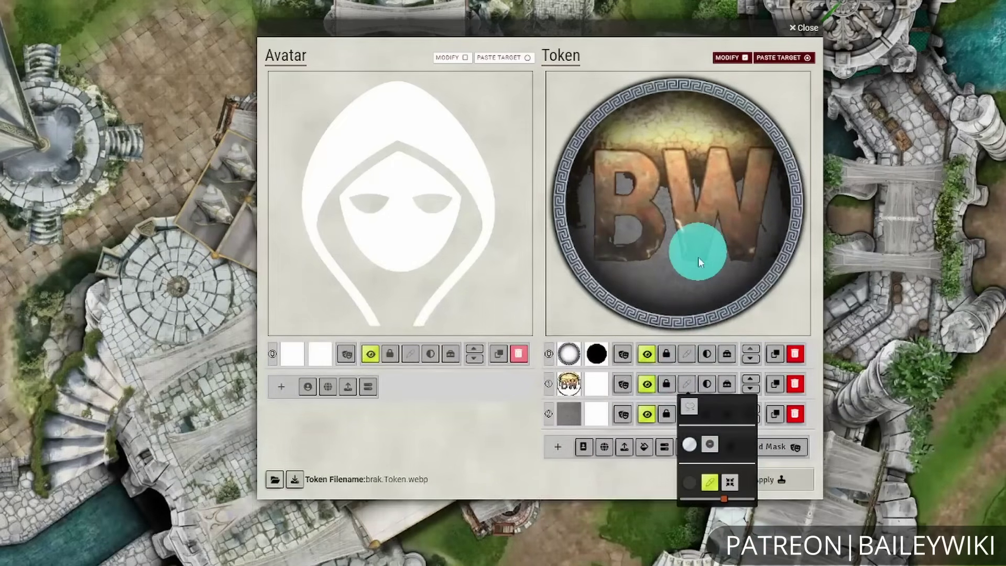
pyautogui.click(705, 137)
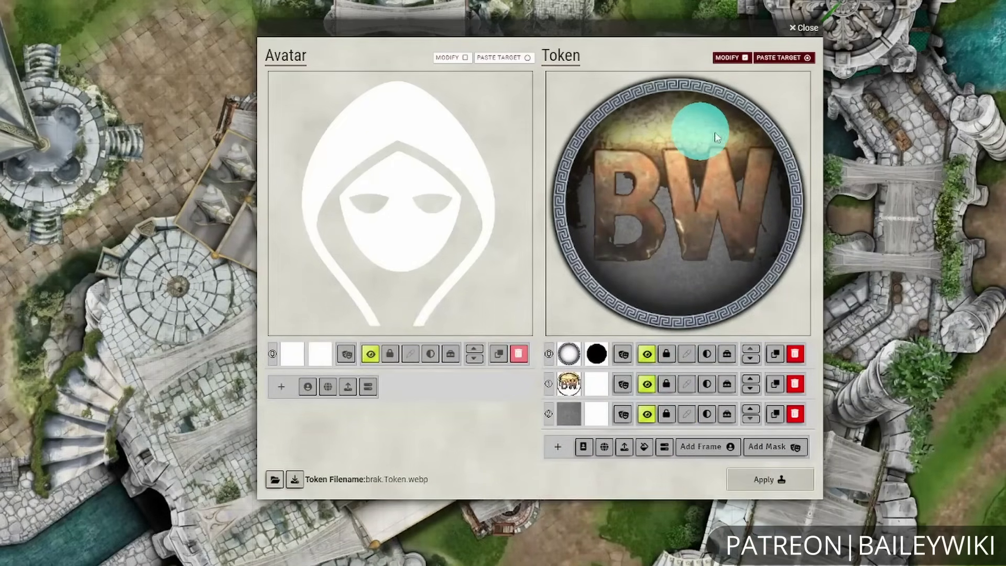
# - Reset the transparent color on the BW logo layer to restore its original artwork
pyautogui.click(691, 389)
pyautogui.click(730, 484)
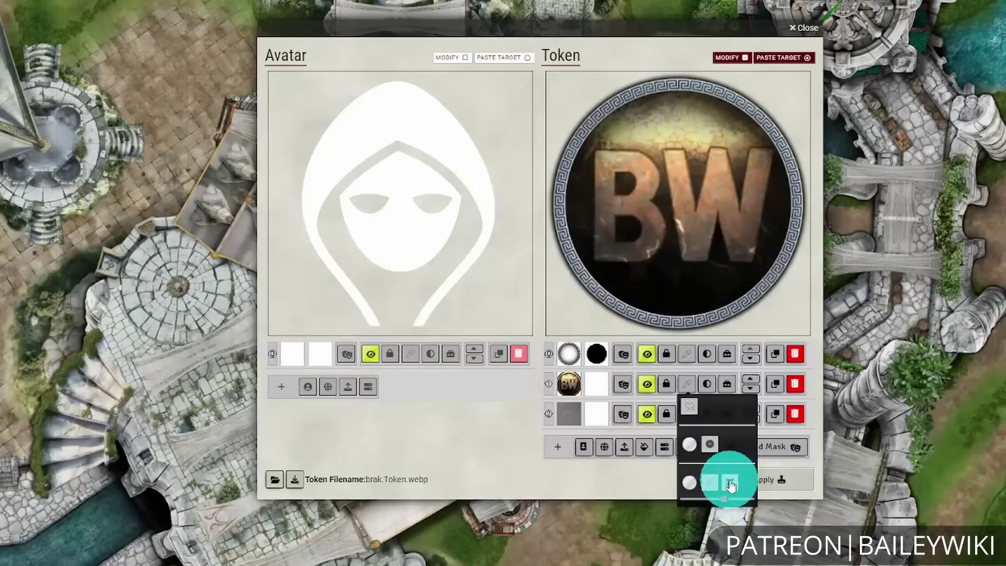
pyautogui.click(690, 482)
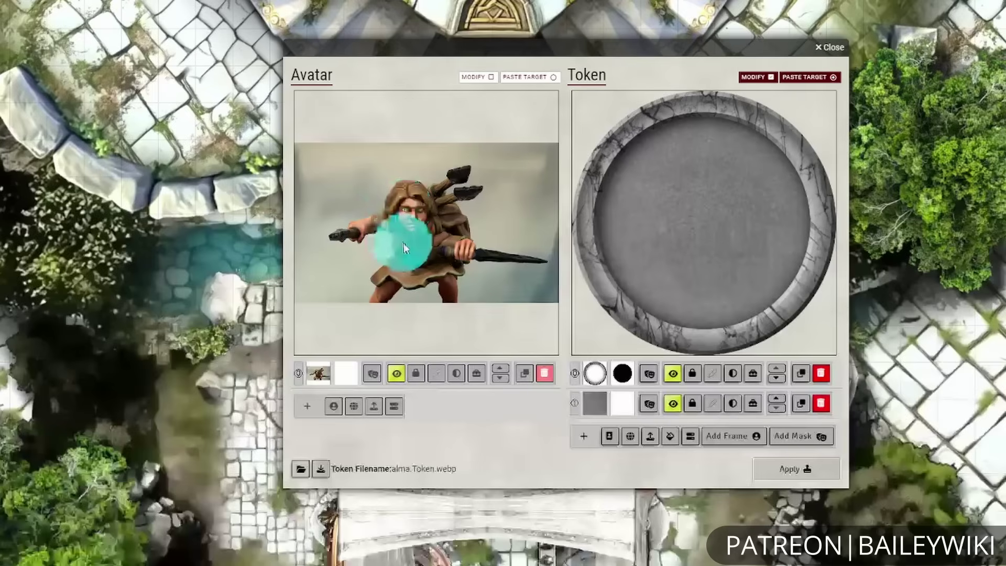
# - Add the avatar image as a token layer, enlarge it and shift it so the character is centered over the frame
pyautogui.click(610, 440)
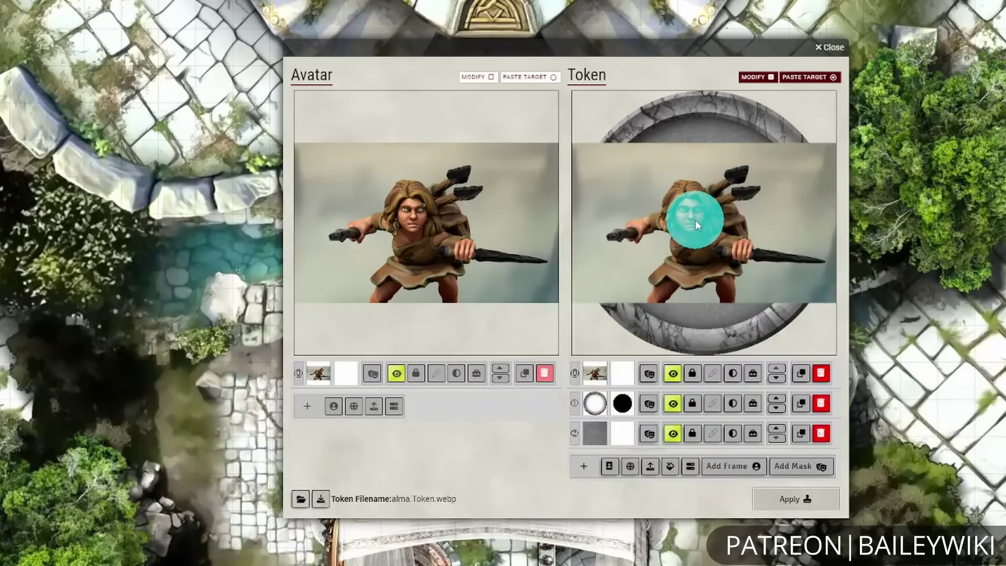
pyautogui.scroll(2, 715, 226)
pyautogui.moveTo(715, 226); pyautogui.dragTo(647, 231)
pyautogui.scroll(1, 645, 176)
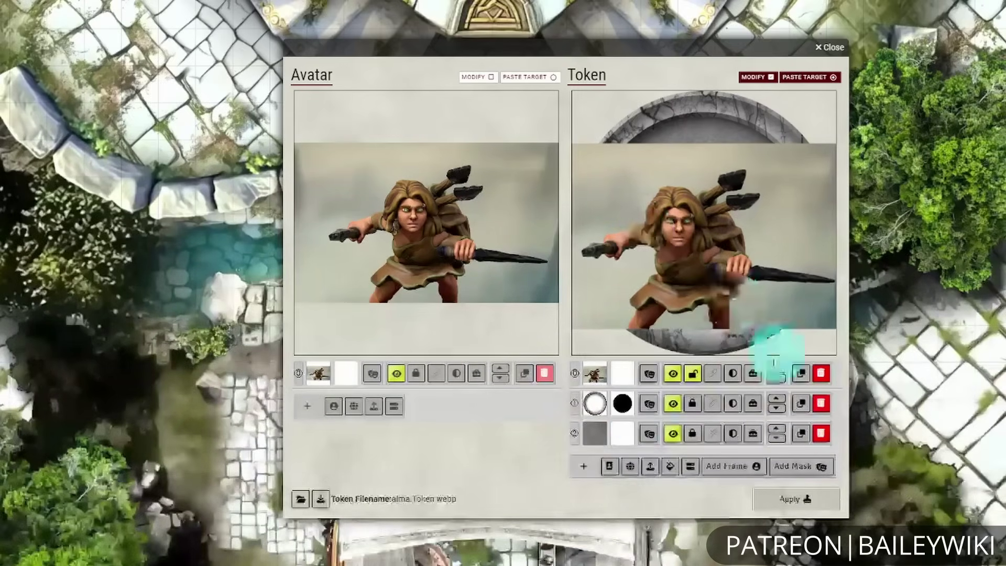
# - Replace the marble frame with the green ornamental frame and move the character layer above it
pyautogui.click(821, 403)
pyautogui.click(742, 442)
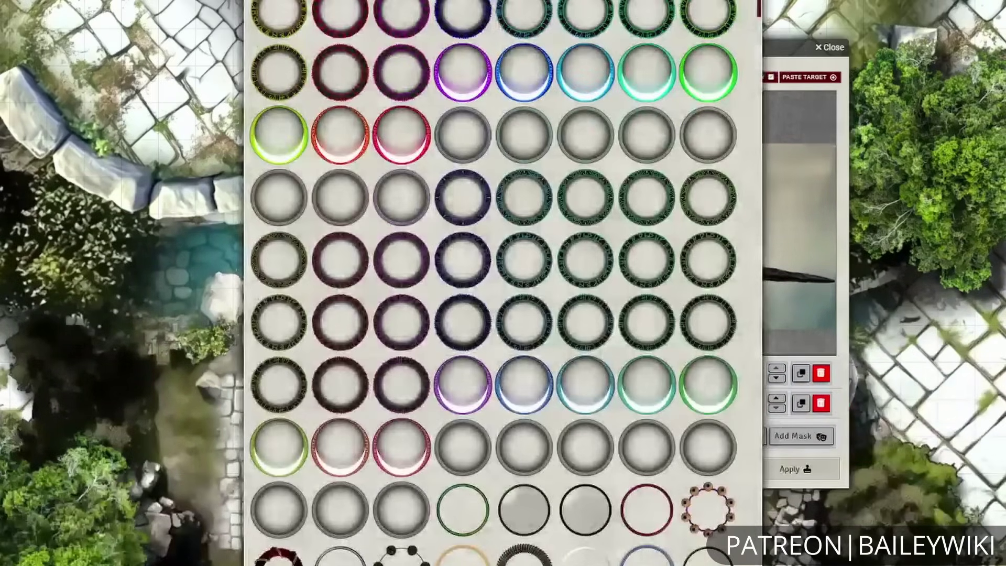
pyautogui.click(463, 447)
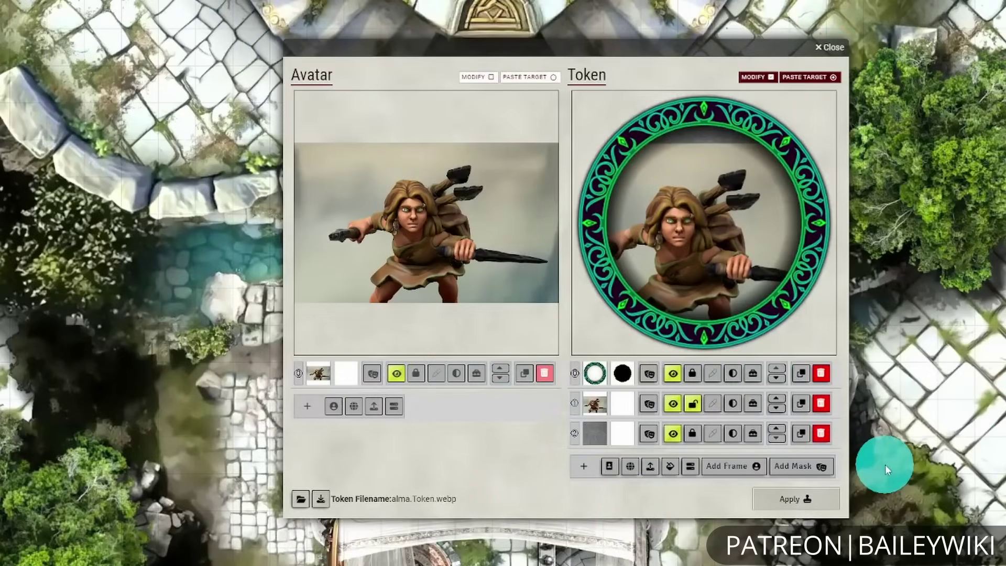
pyautogui.click(776, 399)
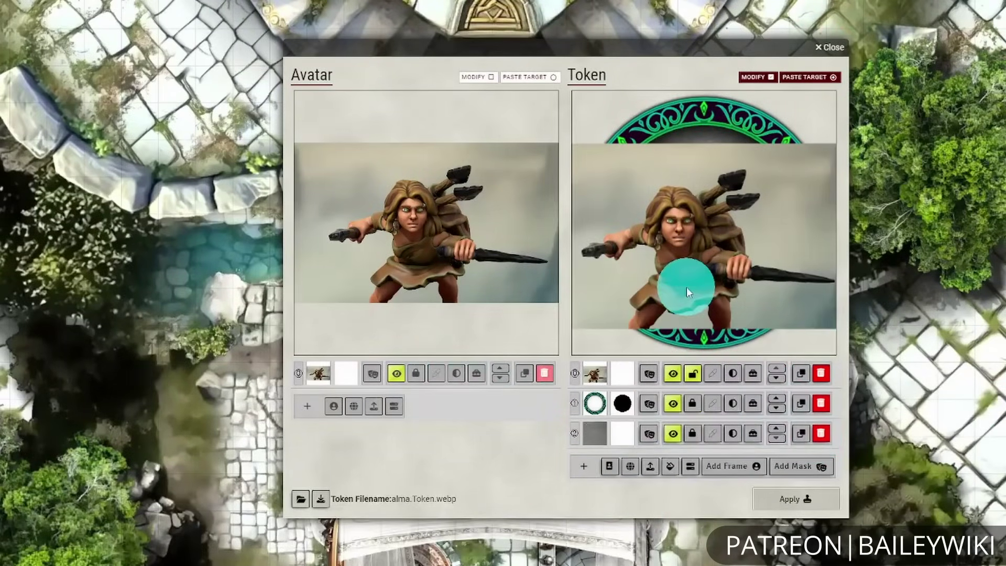
# - Open the character layer in the Magic Lasso and select background areas above and below the sword and in the lower corner
pyautogui.click(716, 374)
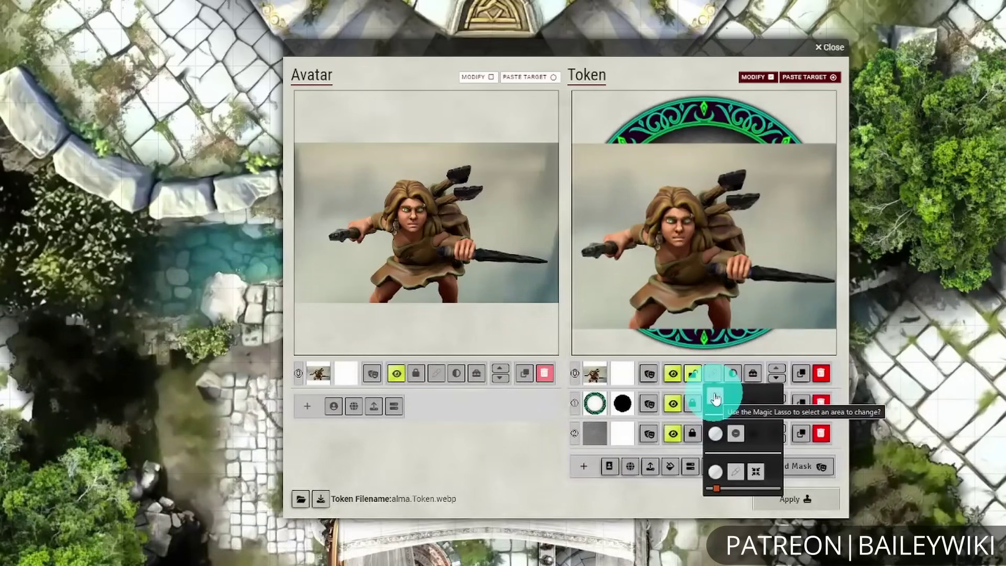
pyautogui.click(716, 399)
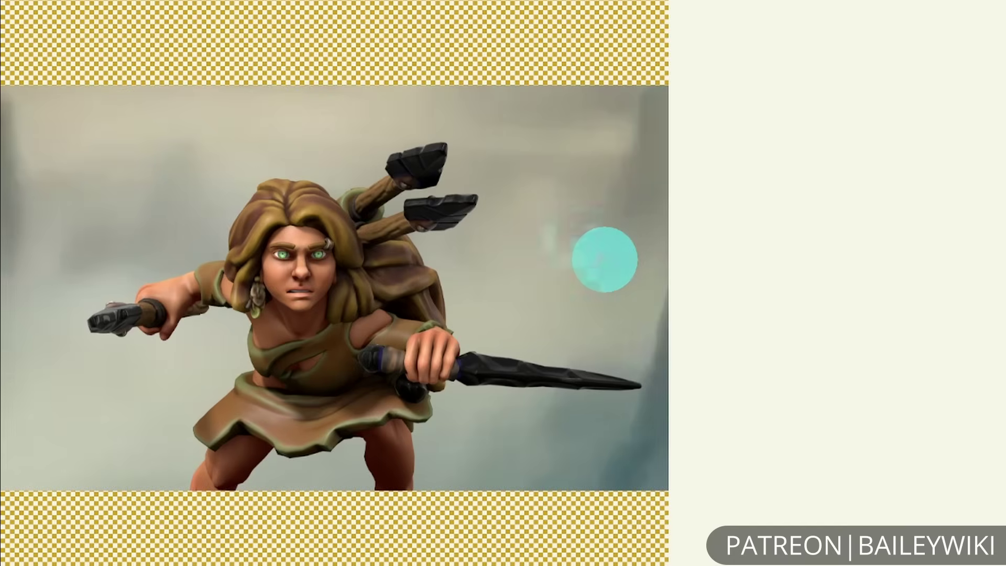
pyautogui.click(554, 157)
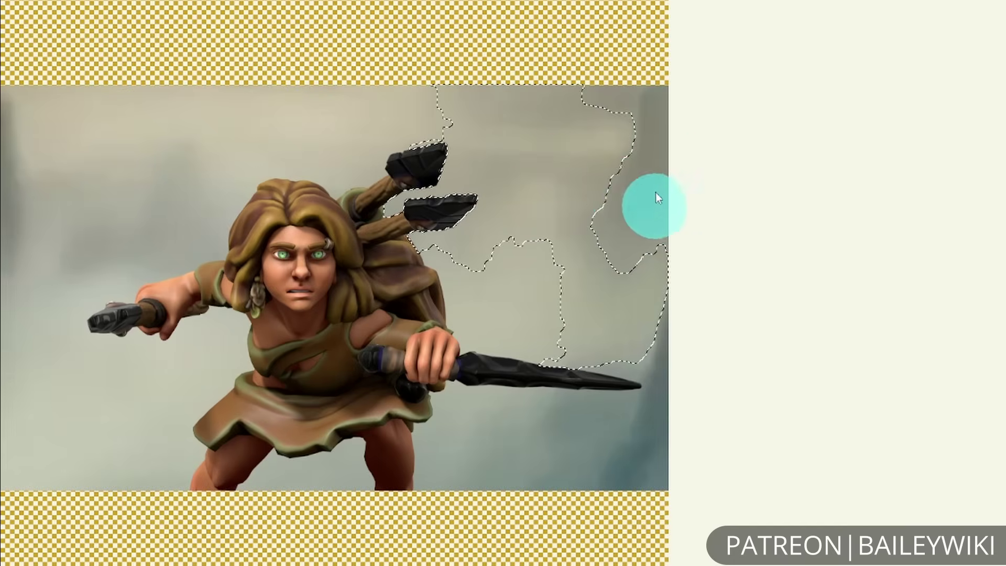
pyautogui.click(651, 454)
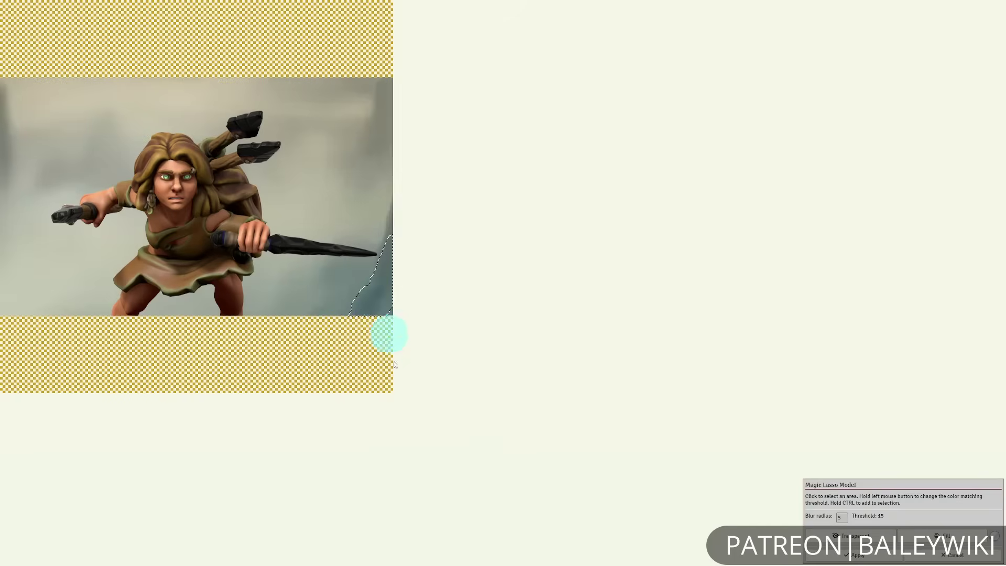
pyautogui.click(312, 297)
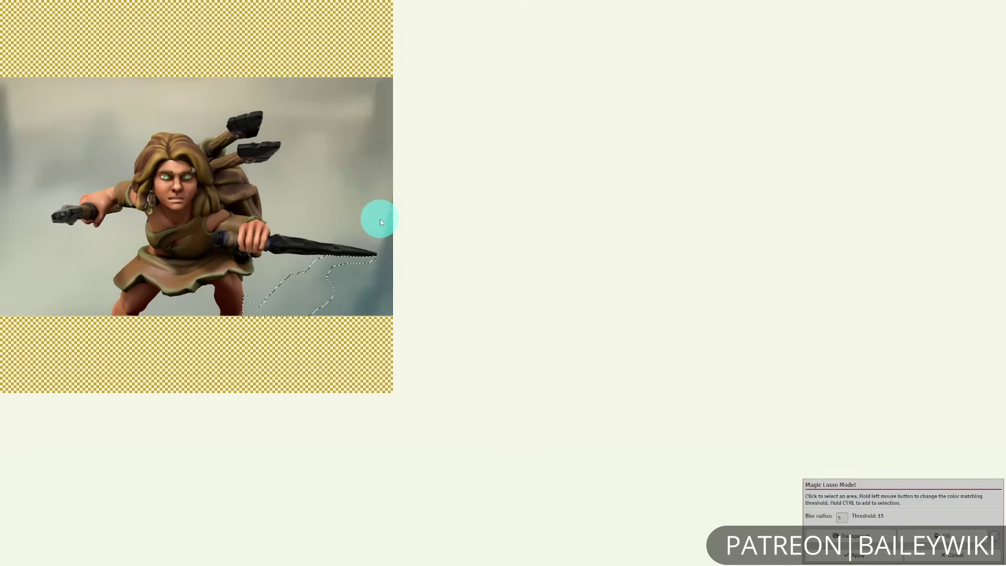
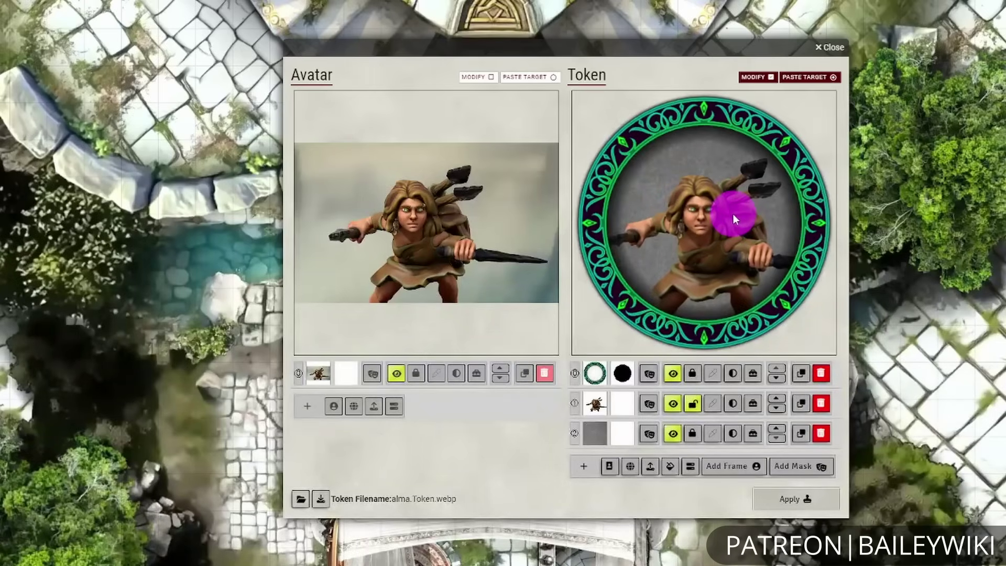
# - Add overlay_dirt_dust_01_1k.webp from the assets/textures folder as a new token layer
pyautogui.click(691, 468)
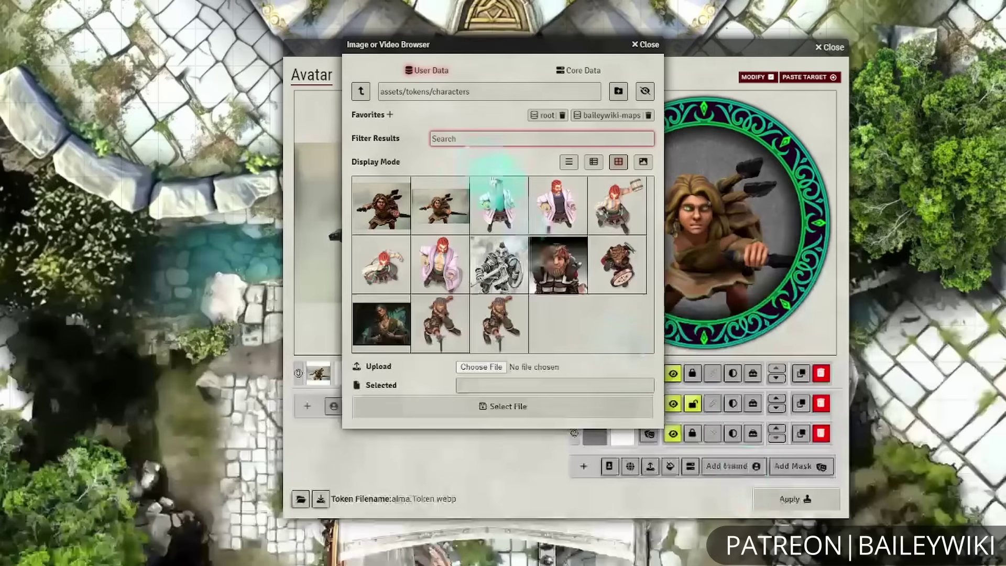
pyautogui.click(361, 92)
pyautogui.click(361, 93)
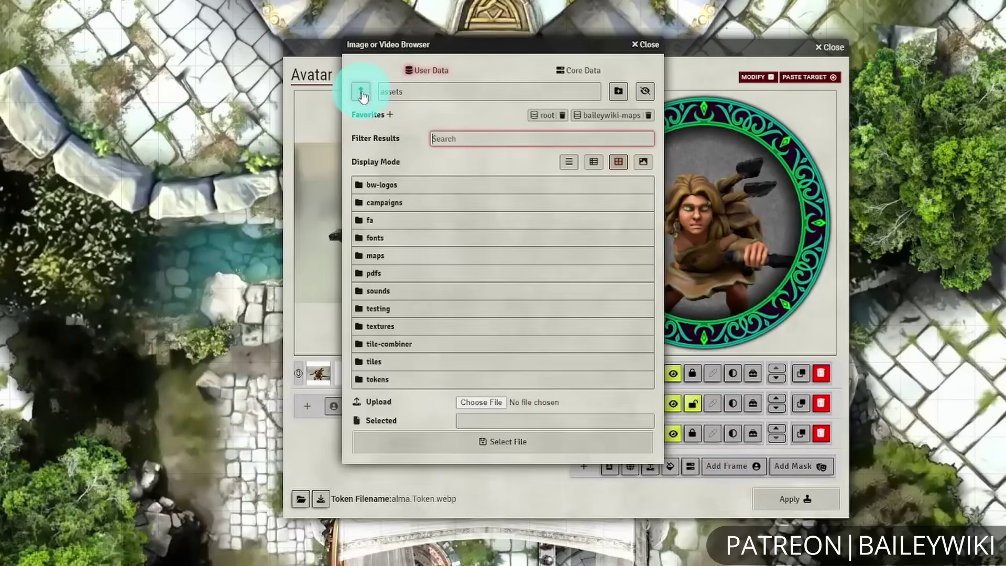
pyautogui.click(397, 330)
pyautogui.click(390, 326)
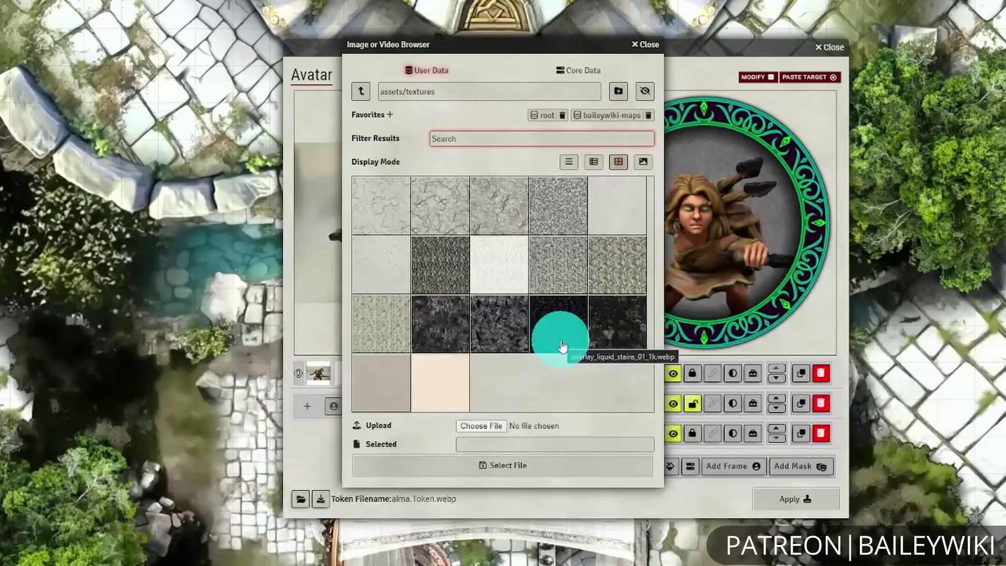
pyautogui.click(445, 321)
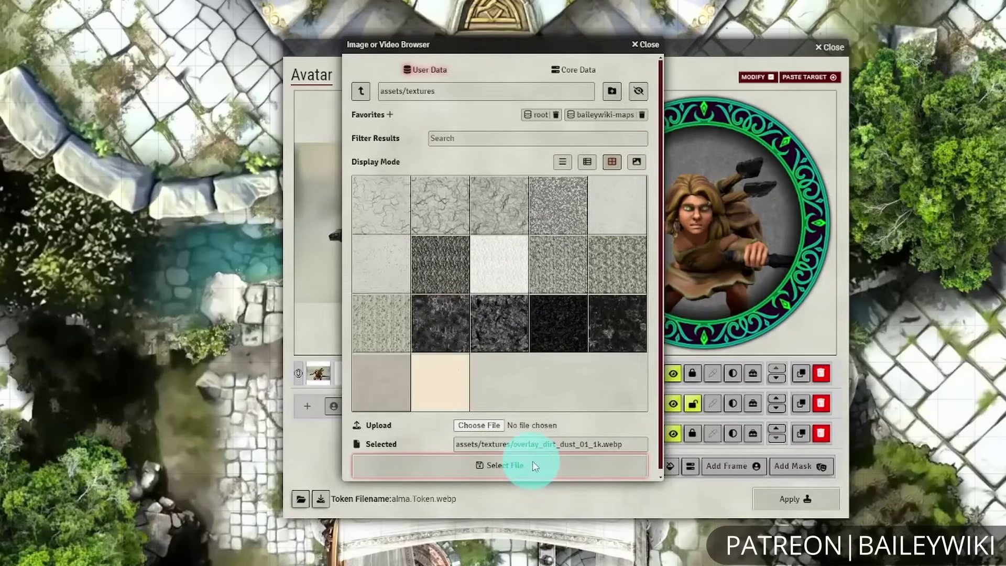
pyautogui.click(530, 463)
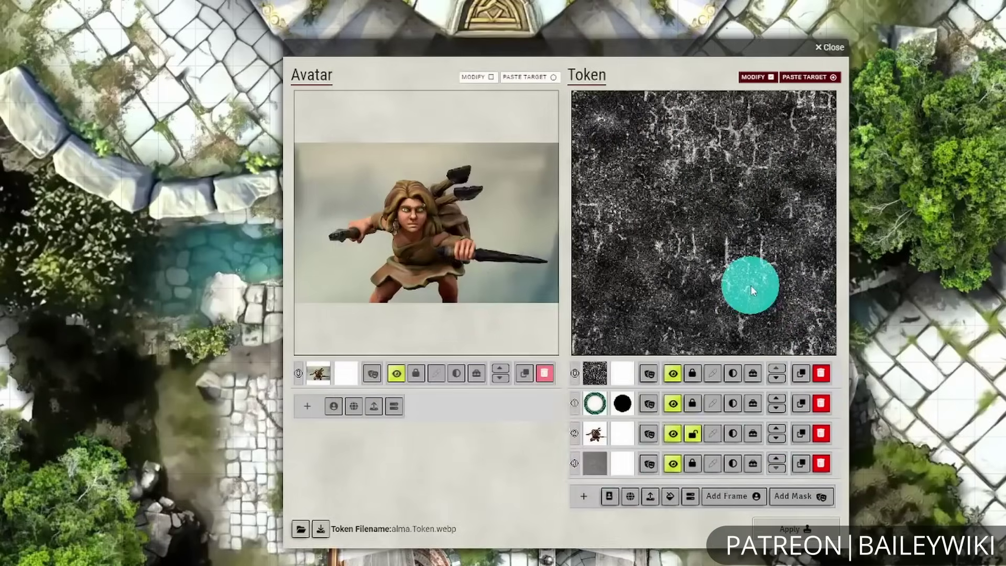
# - Move the dirt texture layer below the green frame and reduce its opacity to about half
pyautogui.click(777, 379)
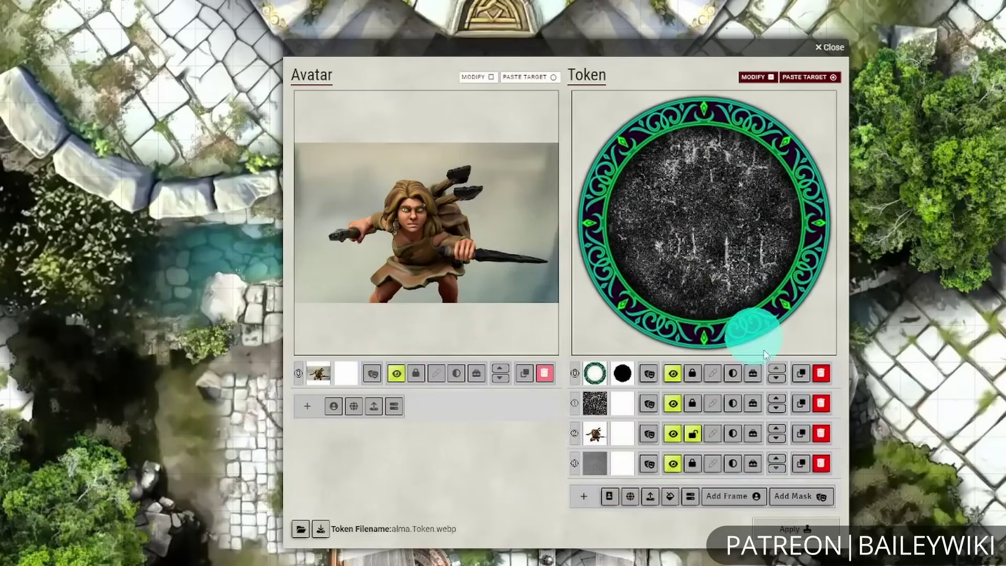
pyautogui.click(732, 409)
pyautogui.click(732, 407)
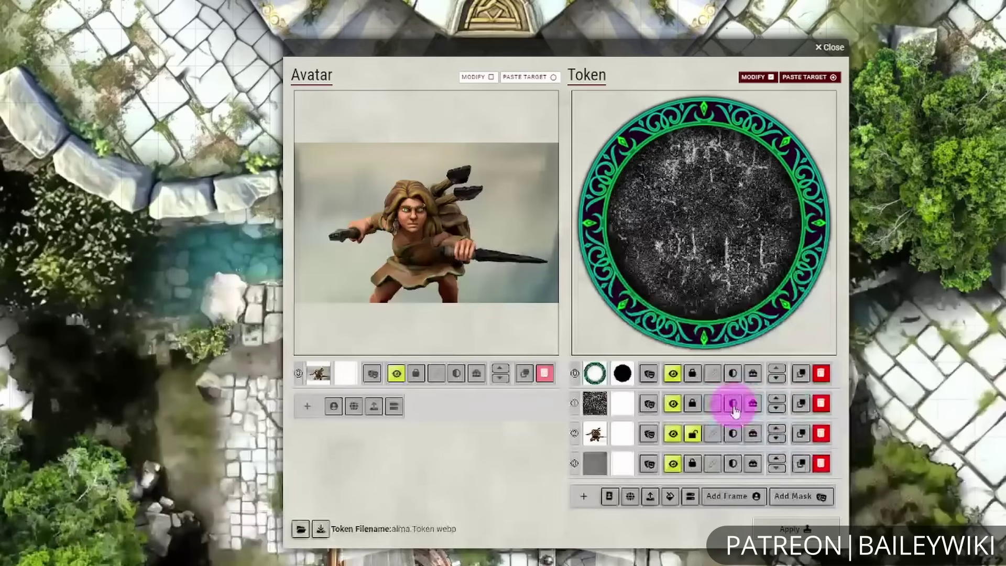
pyautogui.click(737, 410)
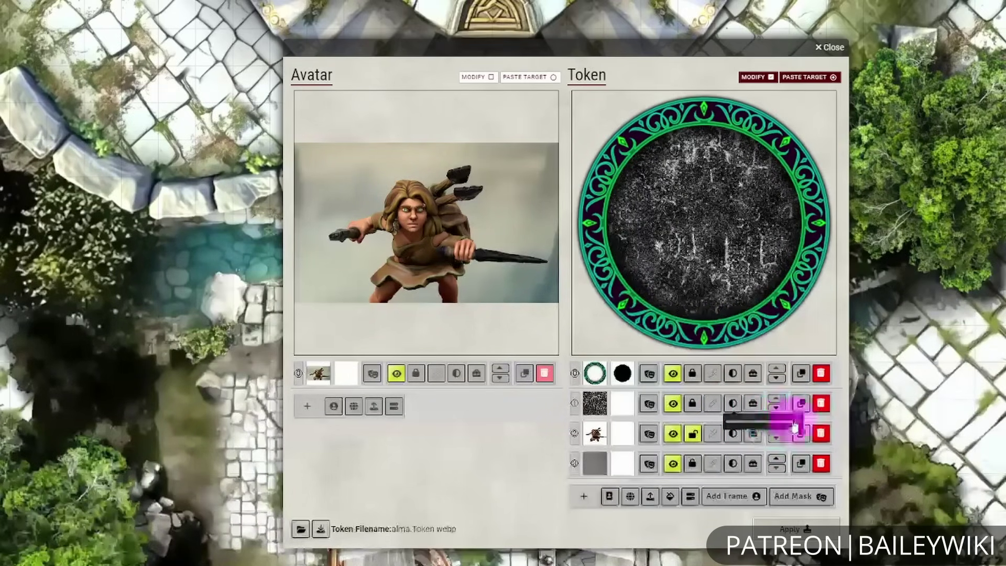
pyautogui.moveTo(795, 427); pyautogui.dragTo(769, 424)
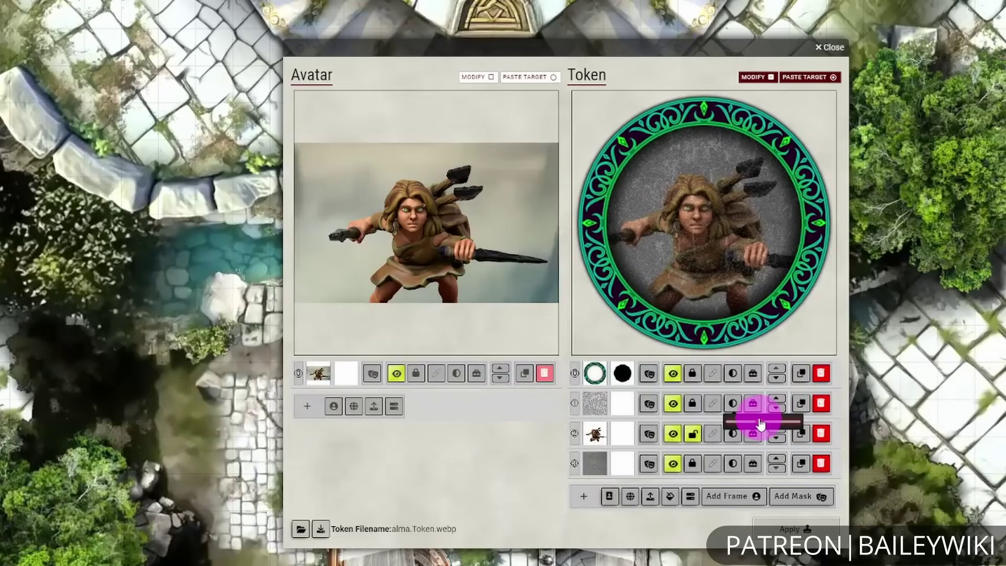
pyautogui.moveTo(764, 423)
pyautogui.mouseDown()
pyautogui.moveTo(756, 426)
pyautogui.moveTo(766, 428)
pyautogui.mouseUp()
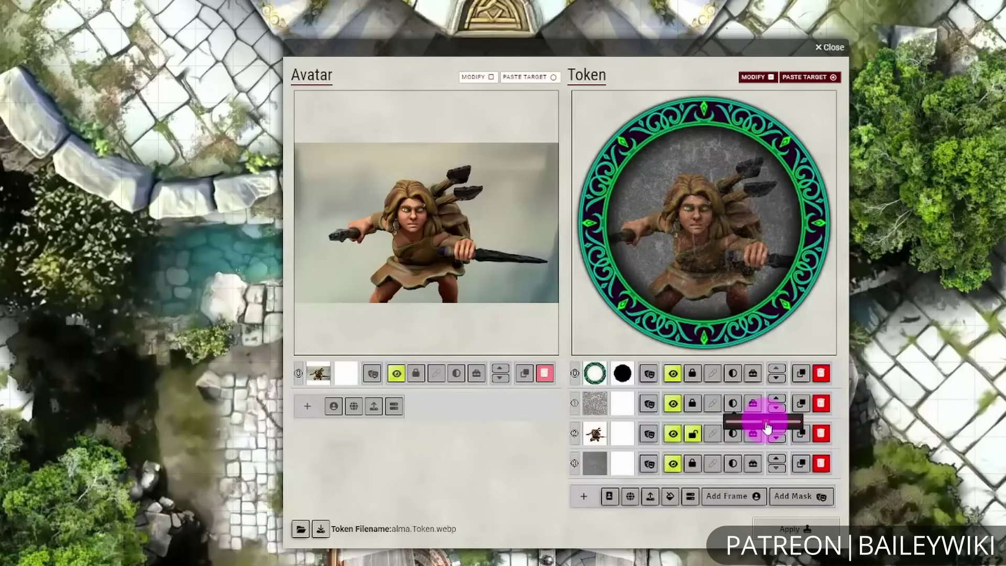
# - Try the luminosity and color image blend modes on the dirt texture layer
pyautogui.click(651, 406)
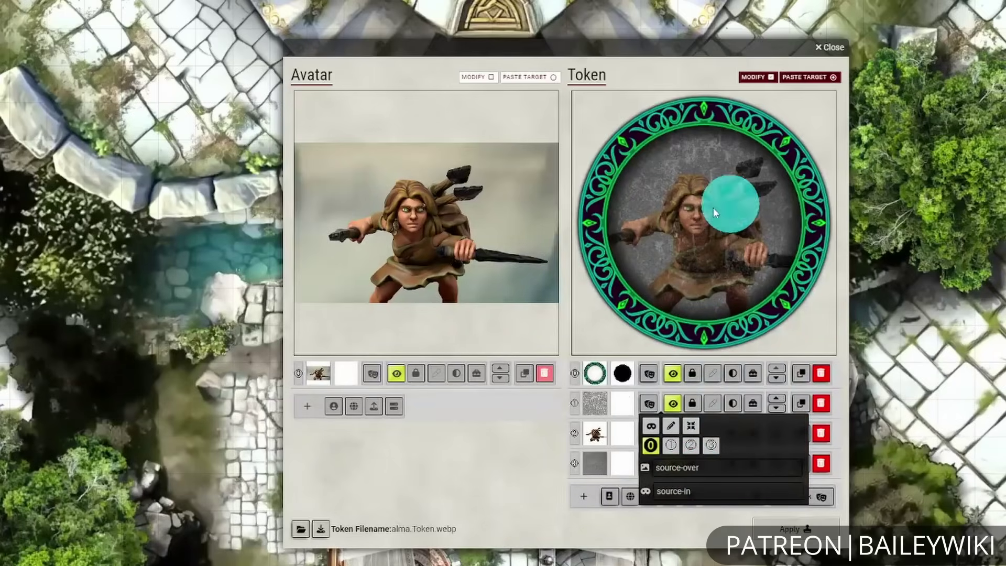
pyautogui.click(678, 478)
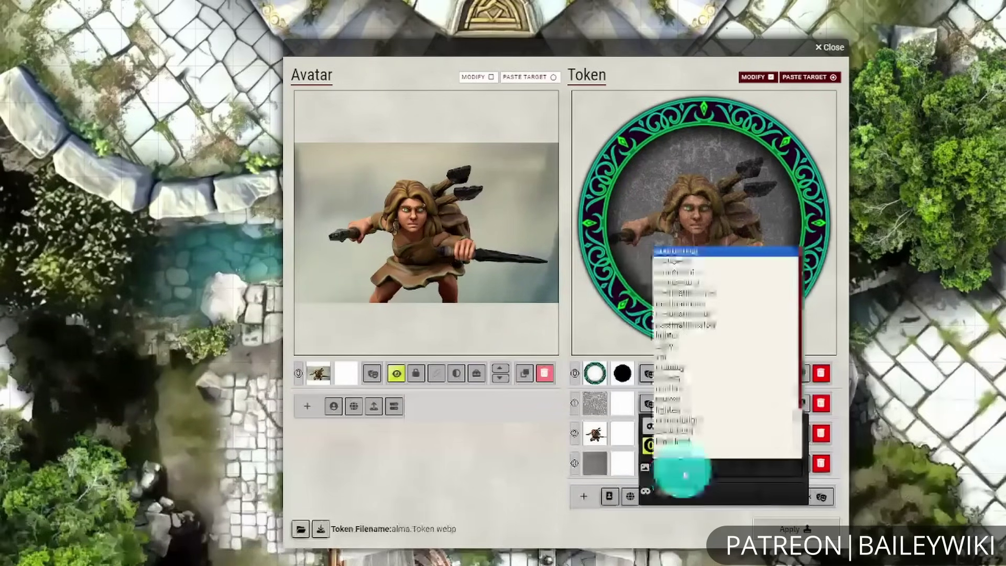
pyautogui.scroll(-3, 692, 398)
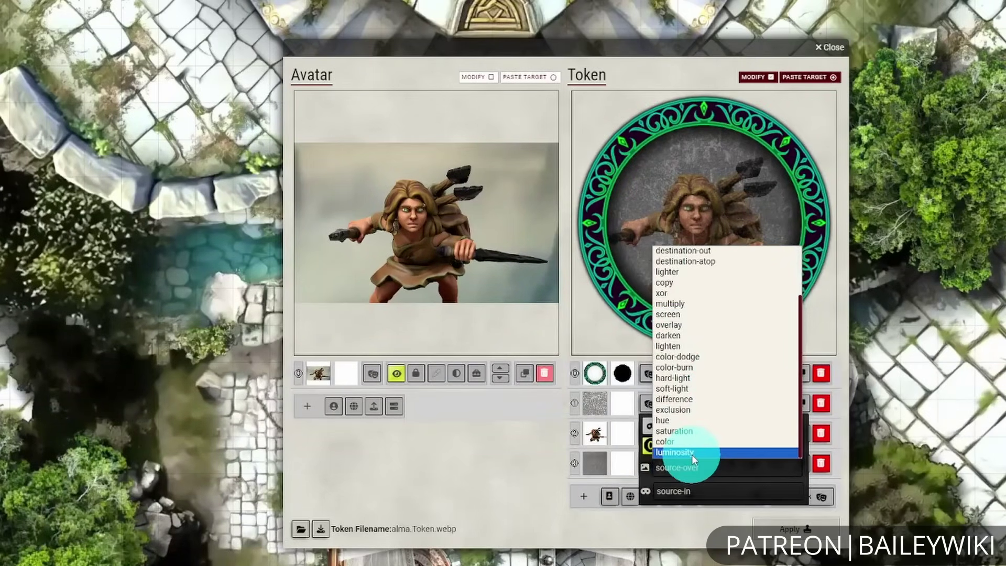
pyautogui.click(691, 453)
pyautogui.click(683, 469)
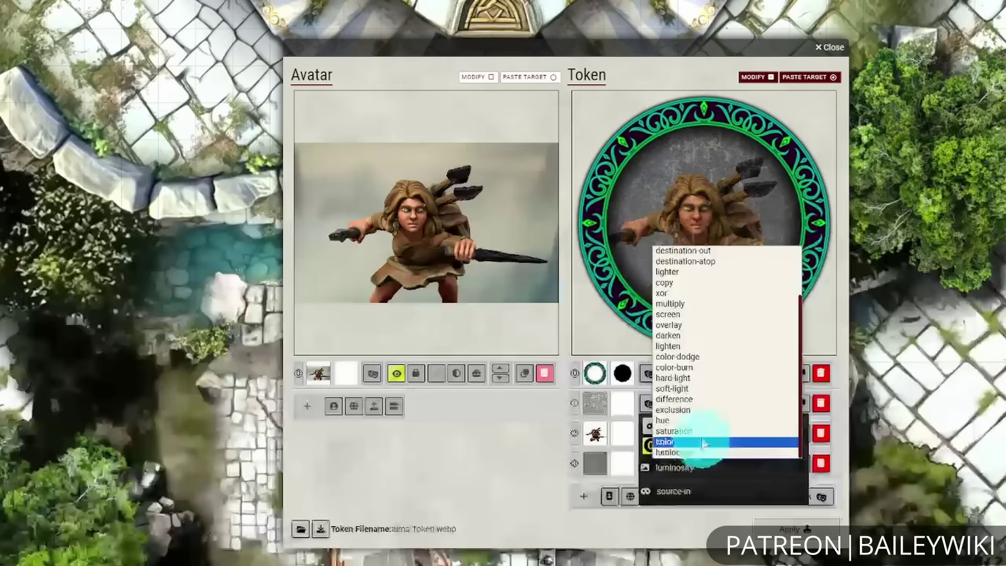
pyautogui.click(693, 443)
# - Try the soft-light image blend mode on the dirt texture layer and set it to hard-light instead
pyautogui.click(684, 470)
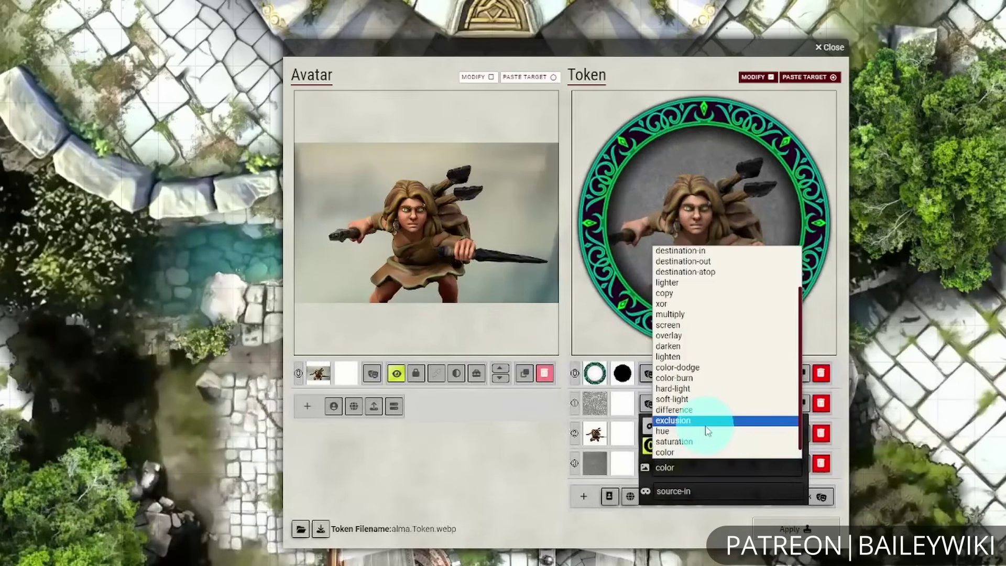
pyautogui.click(709, 399)
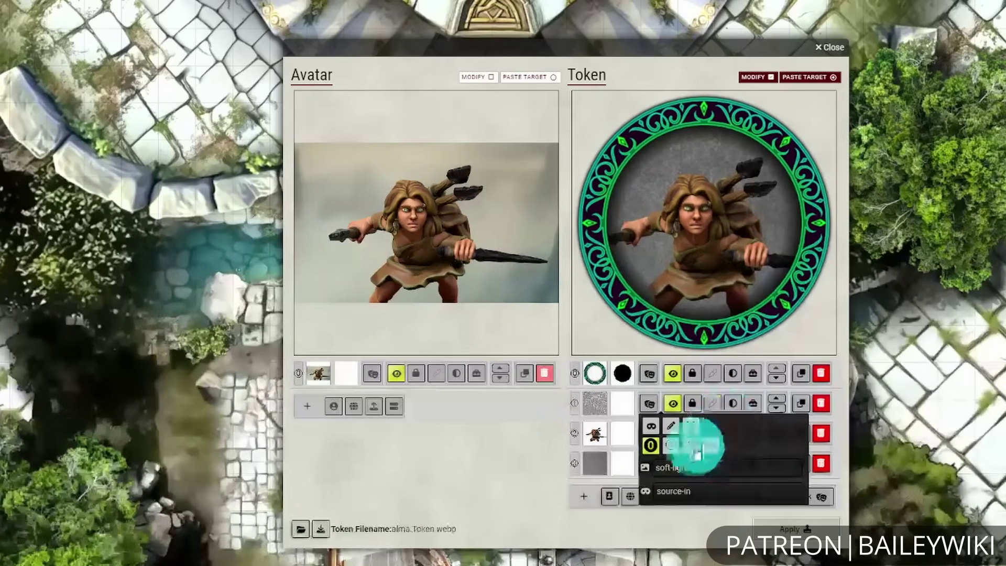
pyautogui.click(673, 467)
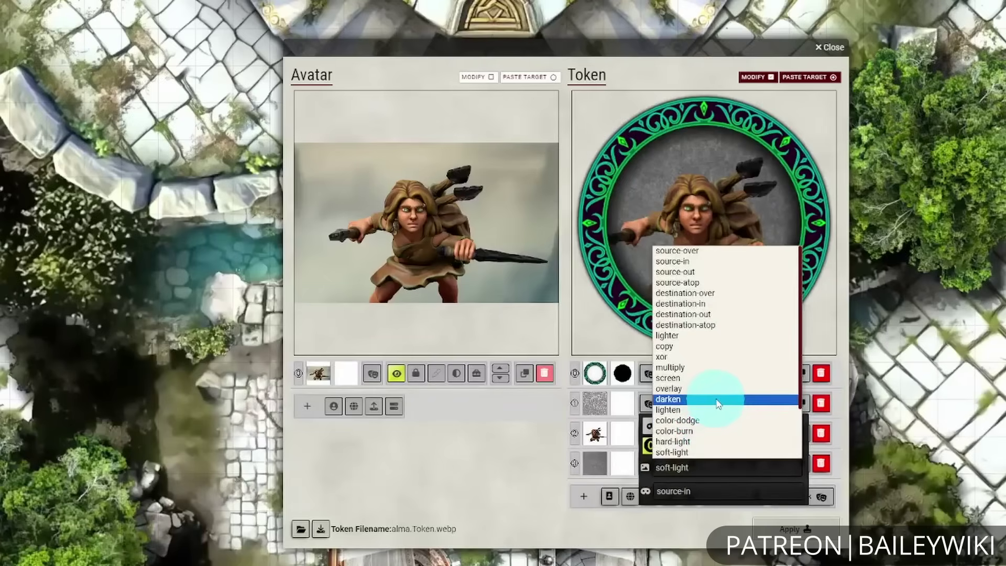
pyautogui.scroll(-2, 718, 398)
pyautogui.click(718, 378)
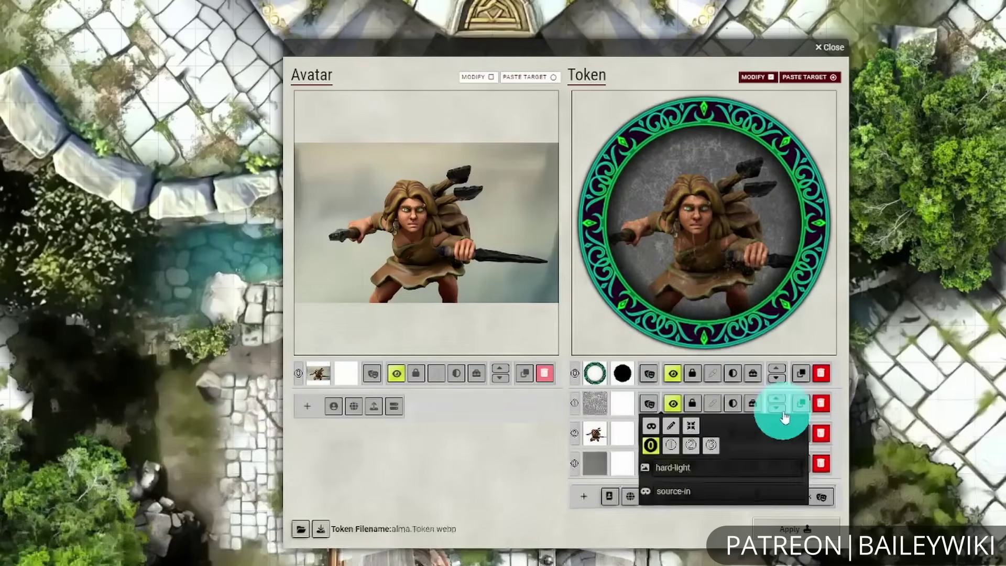
# - Set the dirt texture layer's image blend mode to soft-light
pyautogui.click(671, 466)
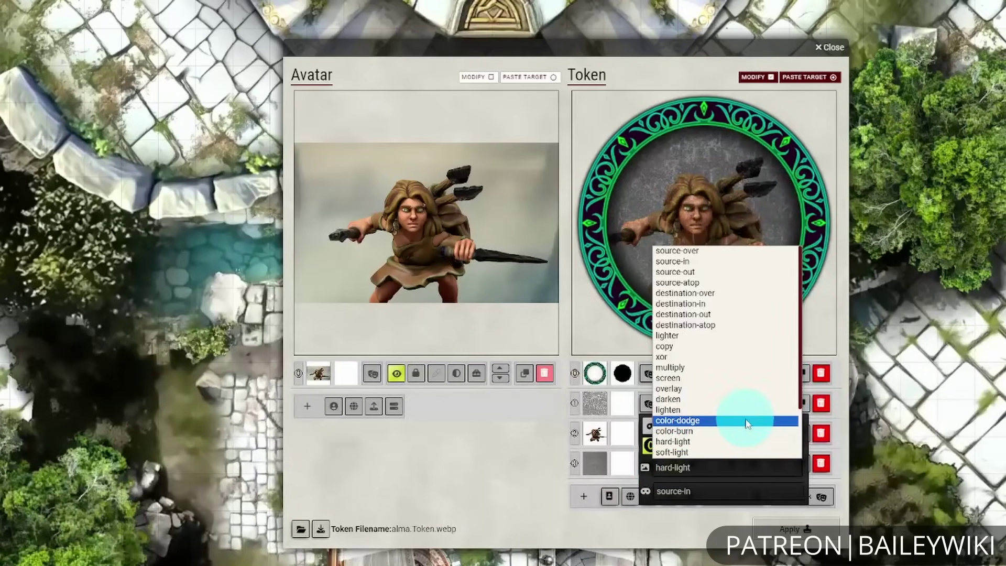
pyautogui.click(735, 452)
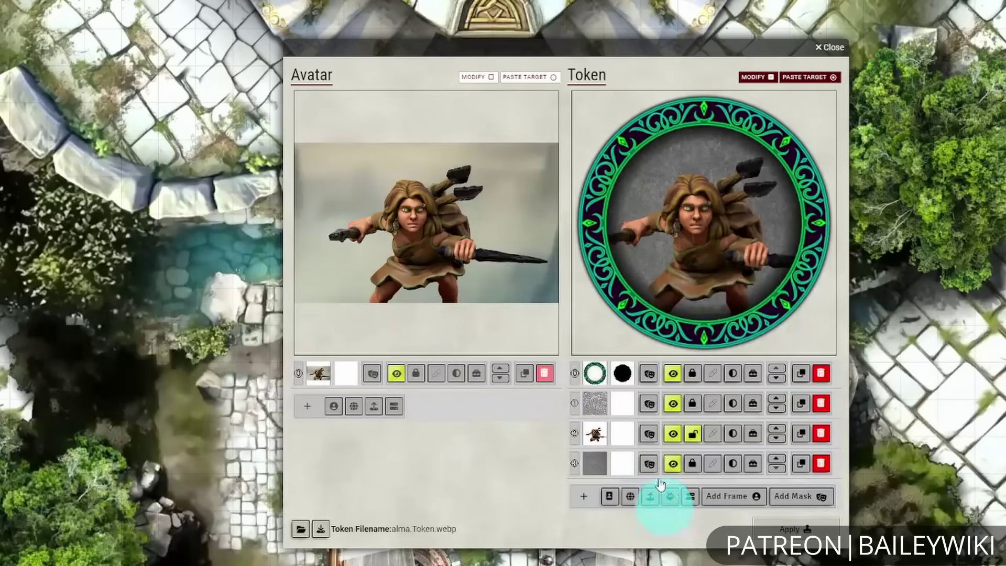
# - Try the darken image blend mode on the token's character layer, then restore source-over
pyautogui.moveTo(649, 433)
pyautogui.click(686, 502)
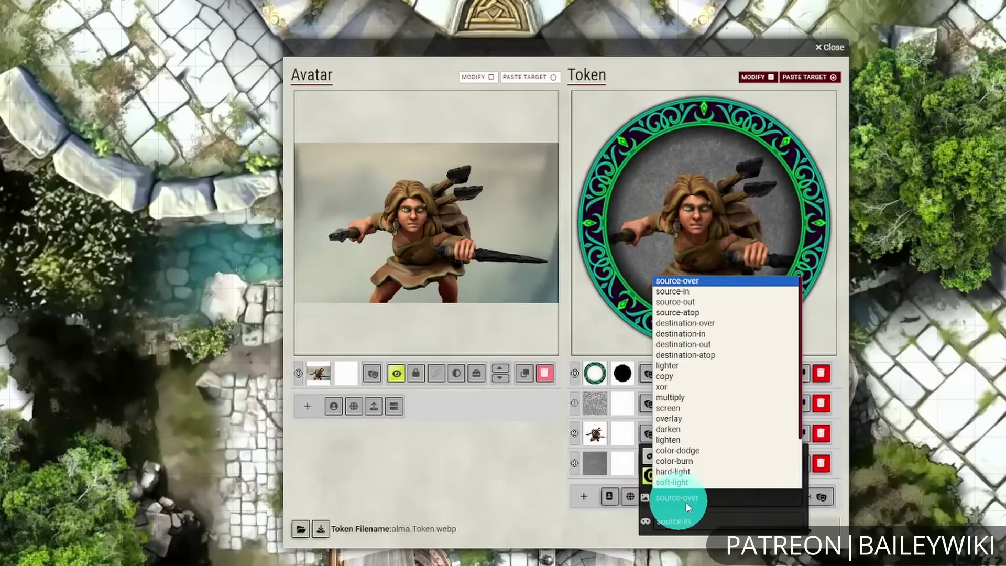
pyautogui.scroll(-3, 713, 445)
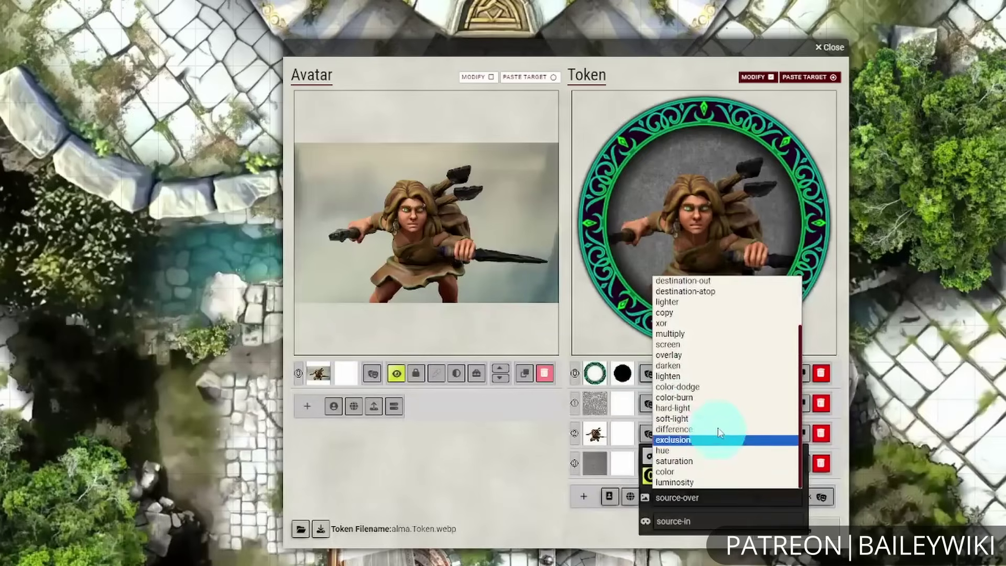
pyautogui.click(708, 365)
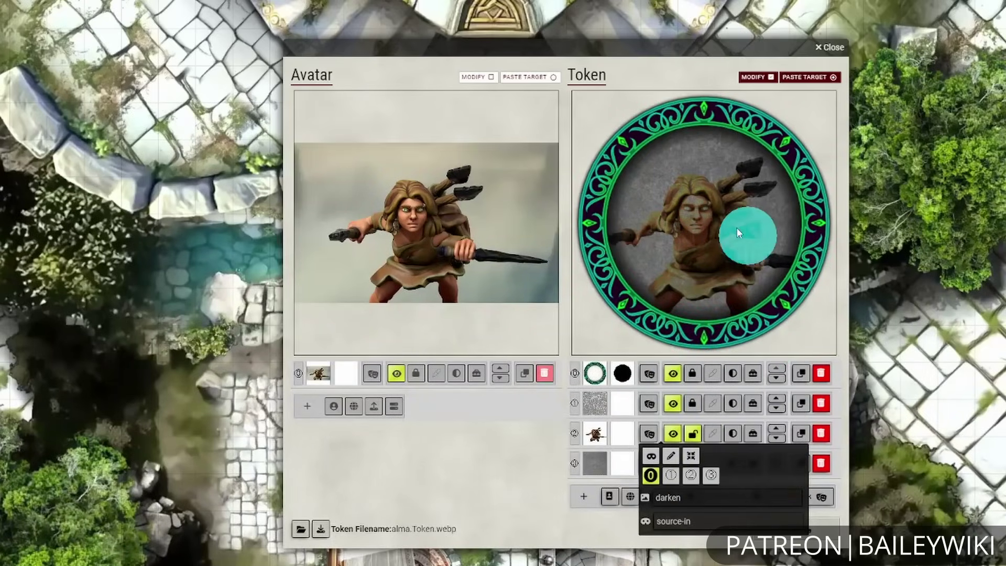
pyautogui.click(666, 498)
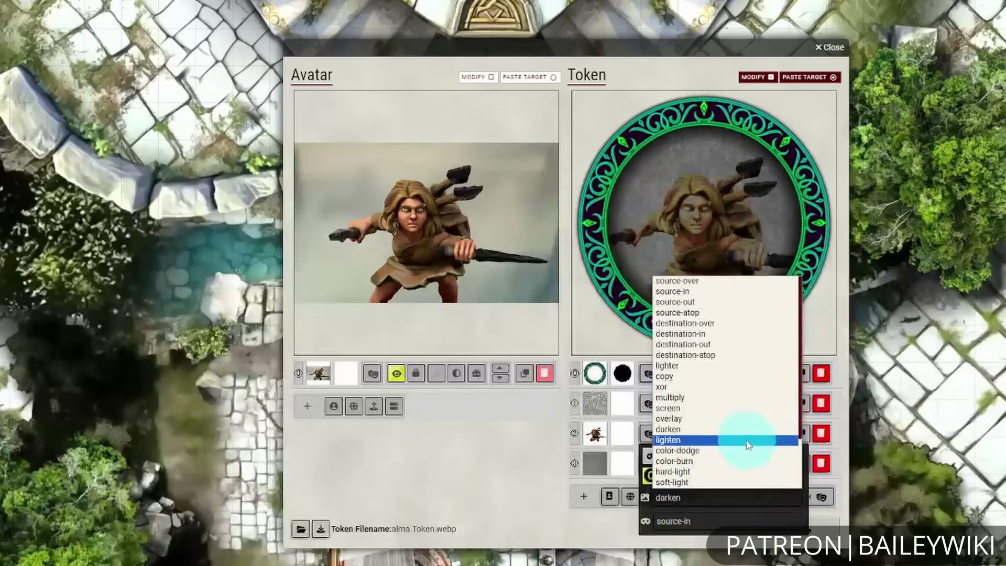
pyautogui.click(721, 292)
pyautogui.click(495, 465)
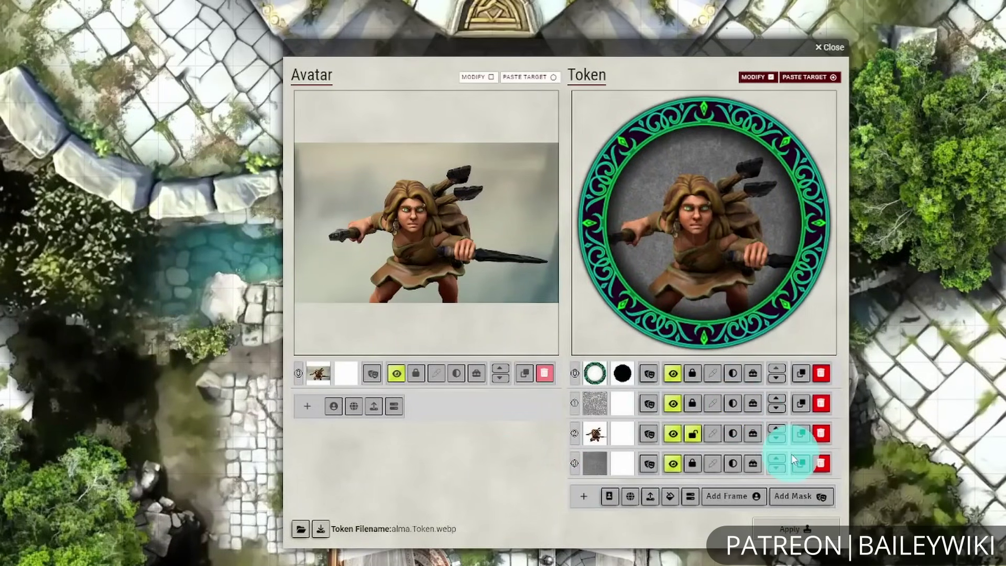
# - Raise the token's dirt texture layer opacity to nearly full
pyautogui.click(731, 407)
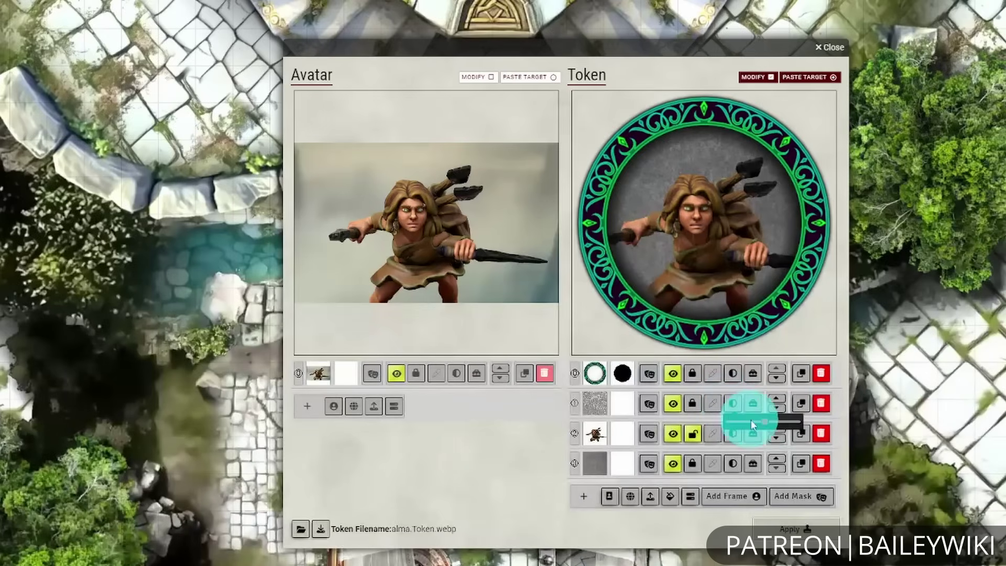
pyautogui.moveTo(771, 427); pyautogui.dragTo(795, 424)
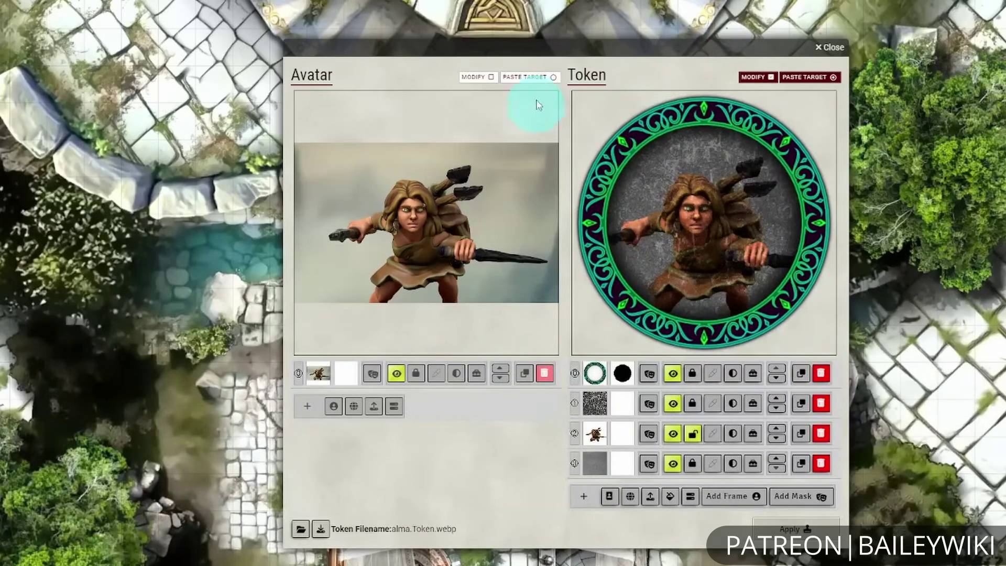
# - Enable modifying the avatar and add overlay_dirt_dust_01_1k.webp from the assets/textures folder as a new avatar layer
pyautogui.click(482, 78)
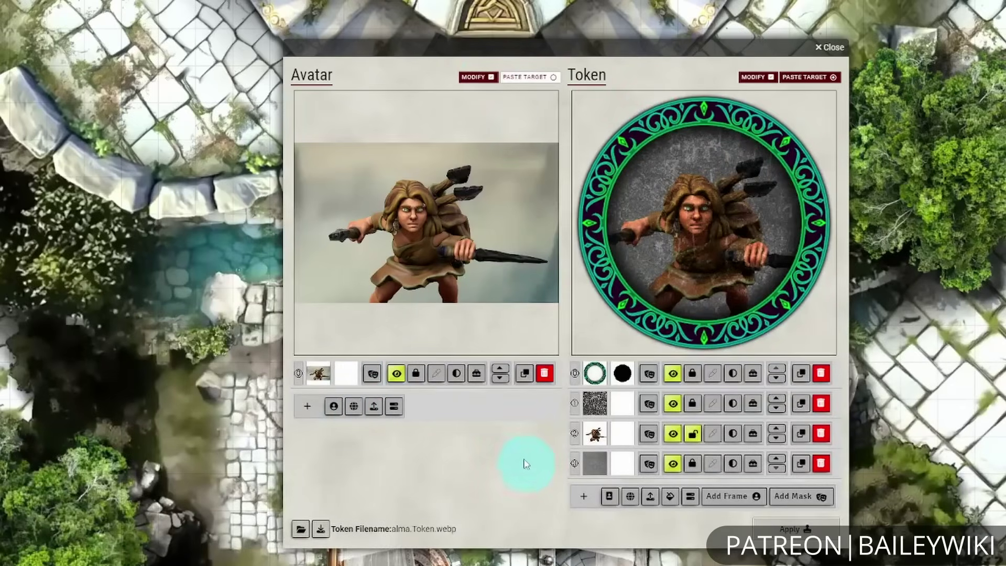
pyautogui.click(394, 406)
pyautogui.click(438, 303)
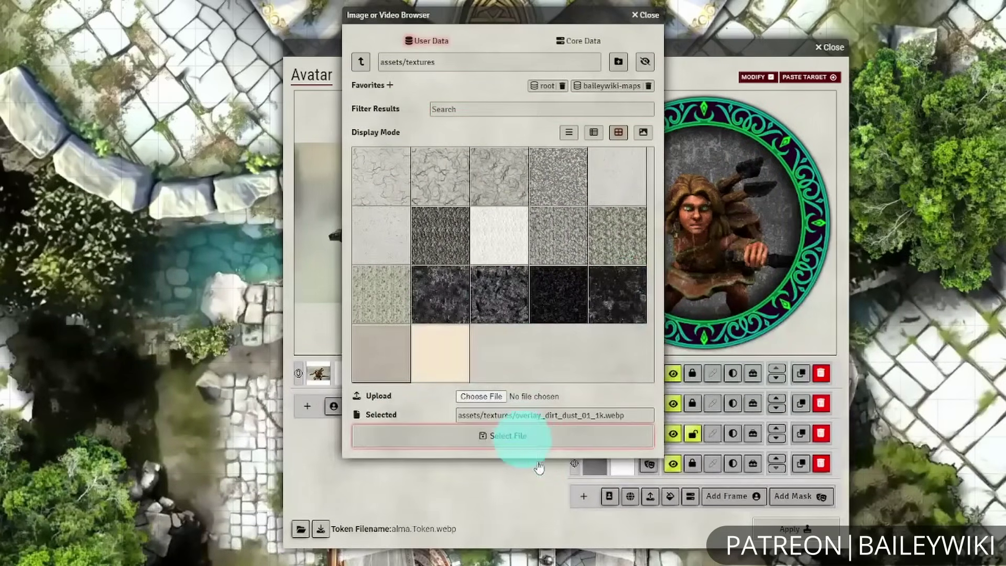
pyautogui.click(523, 439)
# - Reduce the opacity of the avatar's dirt texture layer slightly
pyautogui.click(456, 374)
pyautogui.moveTo(522, 392)
pyautogui.mouseDown()
pyautogui.moveTo(491, 394)
pyautogui.moveTo(513, 395)
pyautogui.mouseUp()
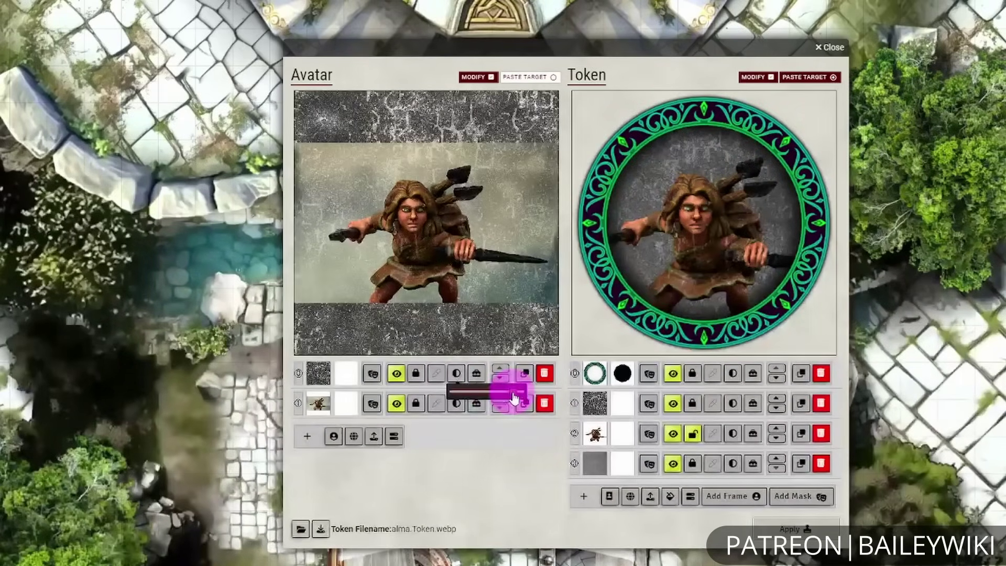
pyautogui.click(489, 469)
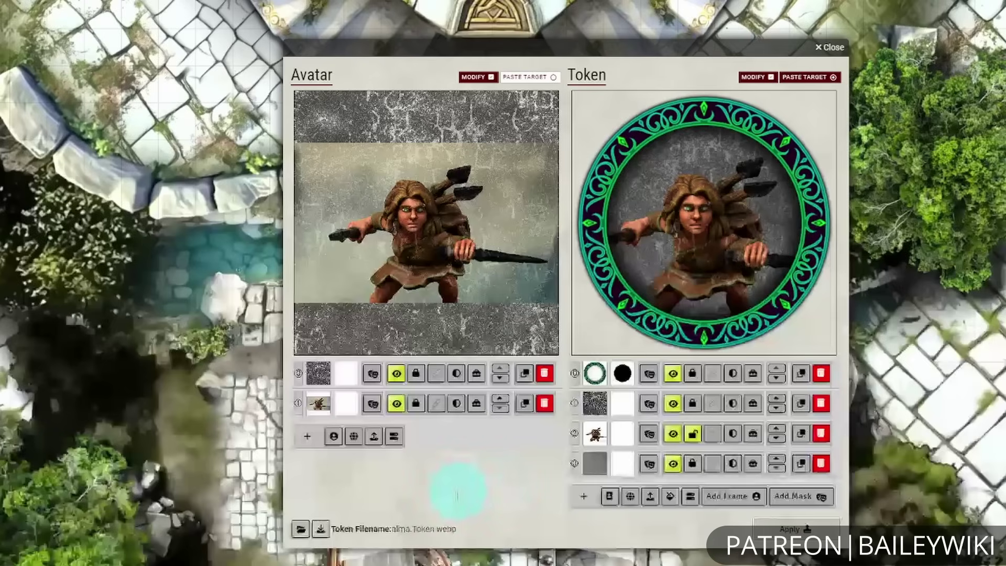
# - Add the textured avatar image as a new token layer and hide the token's existing dirt texture and character layers
pyautogui.click(610, 437)
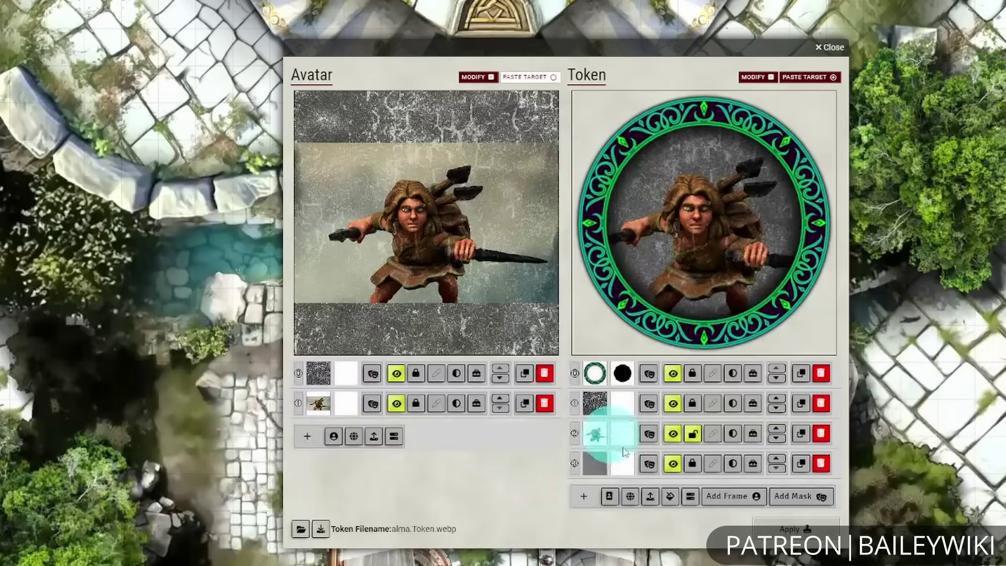
pyautogui.rightClick(609, 502)
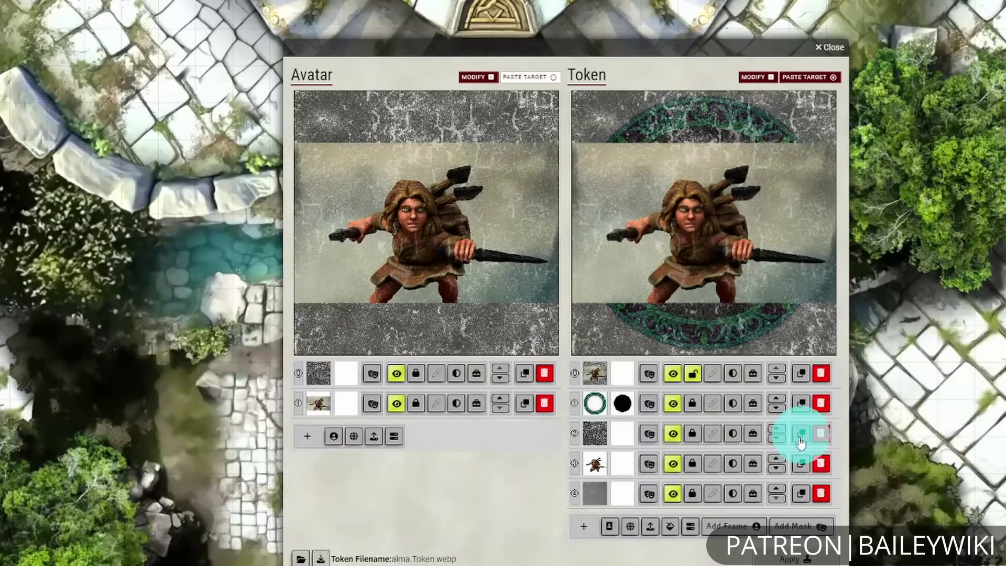
pyautogui.click(673, 433)
pyautogui.click(674, 463)
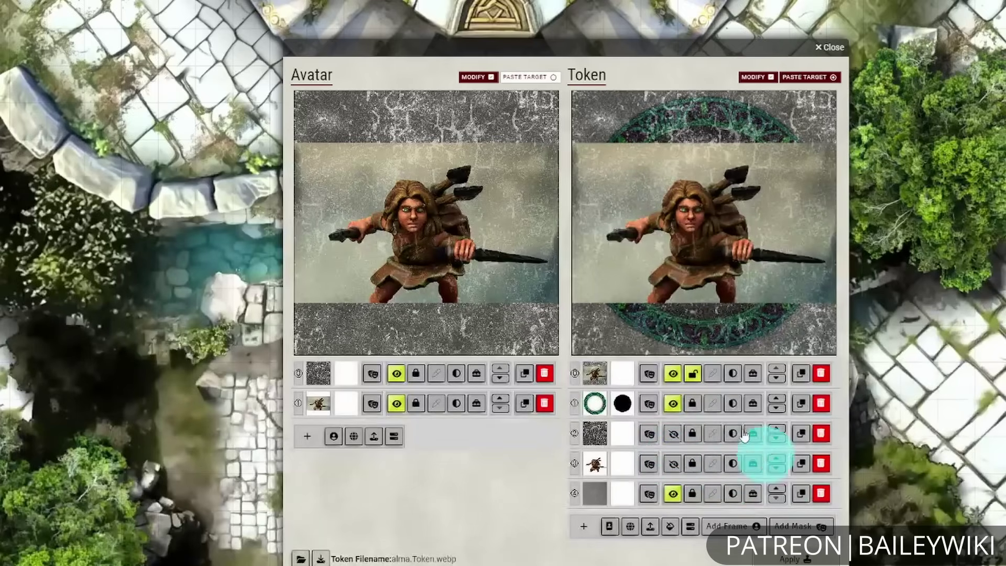
# - Use Magic Lasso on the new avatar layer to select the background areas around the character and make them transparent
pyautogui.click(718, 375)
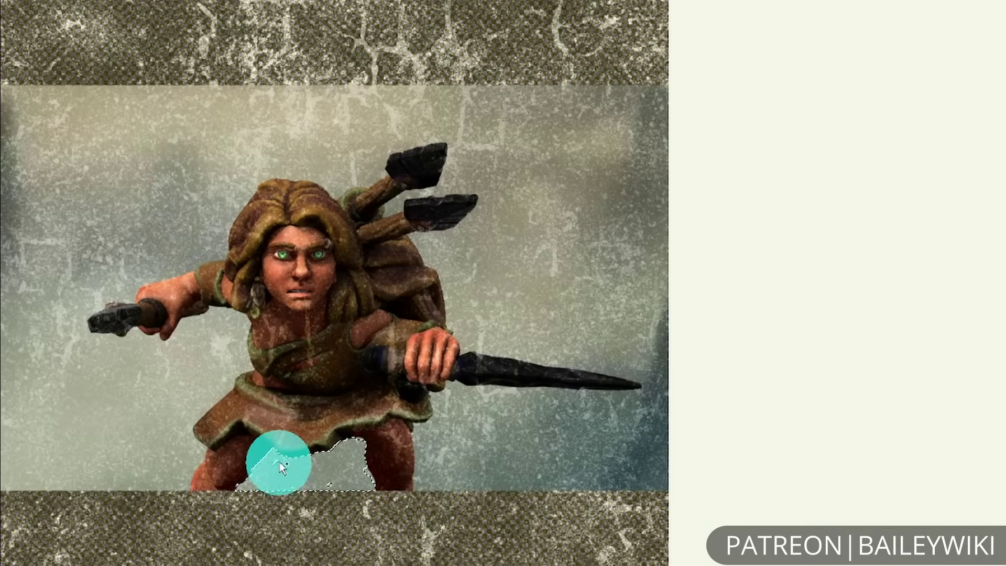
pyautogui.moveTo(279, 461)
pyautogui.mouseDown()
pyautogui.moveTo(326, 517)
pyautogui.moveTo(545, 274)
pyautogui.moveTo(431, 175)
pyautogui.moveTo(436, 301)
pyautogui.mouseUp()
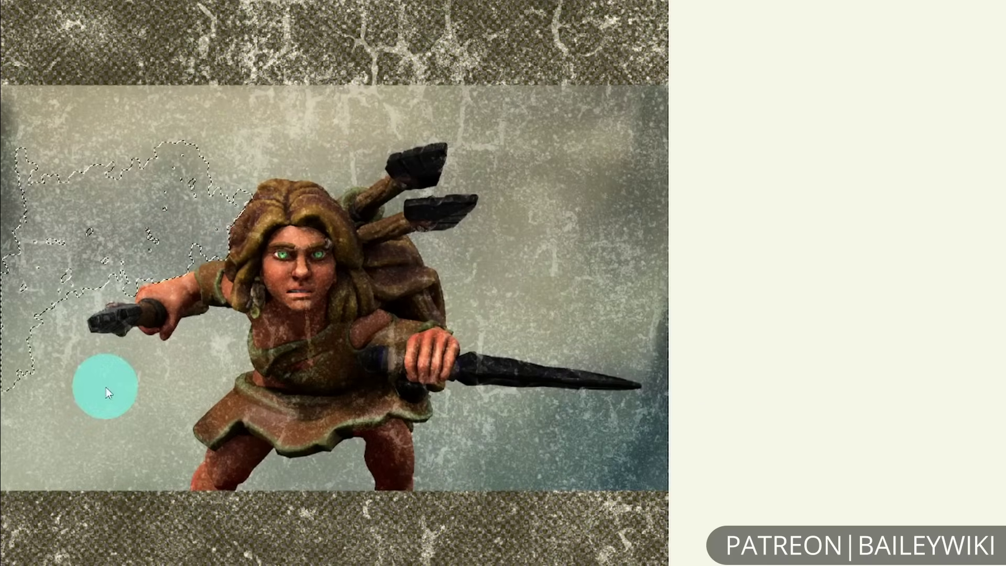
pyautogui.moveTo(106, 393)
pyautogui.mouseDown()
pyautogui.moveTo(241, 174)
pyautogui.moveTo(426, 180)
pyautogui.moveTo(674, 218)
pyautogui.moveTo(455, 237)
pyautogui.moveTo(332, 170)
pyautogui.moveTo(588, 341)
pyautogui.moveTo(739, 209)
pyautogui.moveTo(557, 265)
pyautogui.mouseUp()
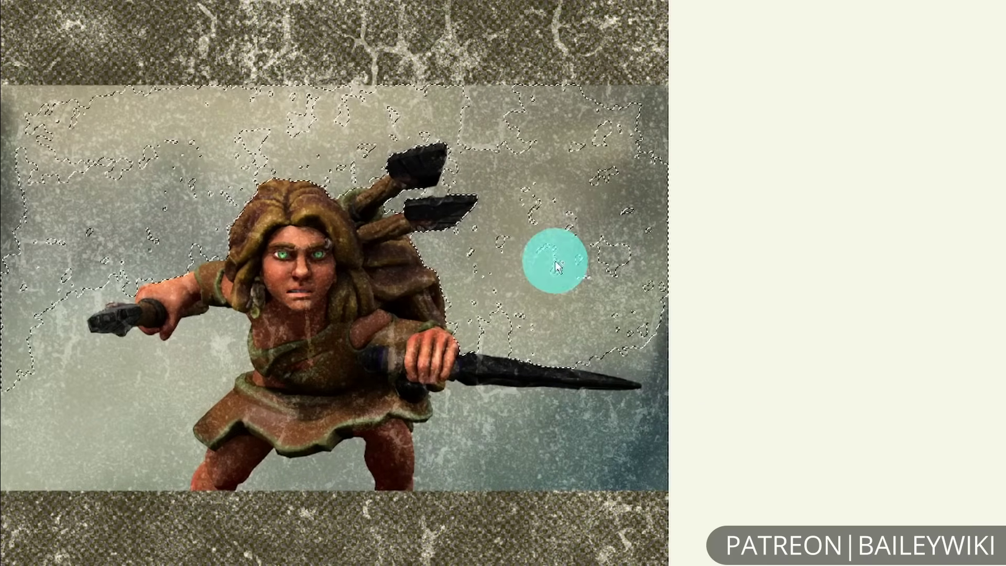
pyautogui.moveTo(613, 422)
pyautogui.mouseDown()
pyautogui.moveTo(658, 386)
pyautogui.moveTo(650, 209)
pyautogui.moveTo(517, 416)
pyautogui.moveTo(512, 332)
pyautogui.moveTo(427, 243)
pyautogui.moveTo(440, 118)
pyautogui.mouseUp()
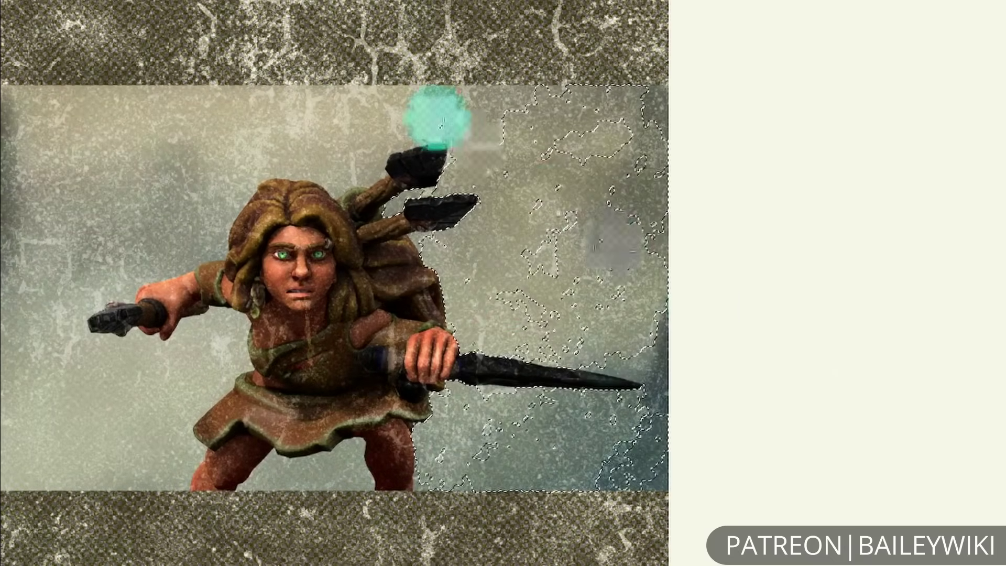
pyautogui.click(487, 430)
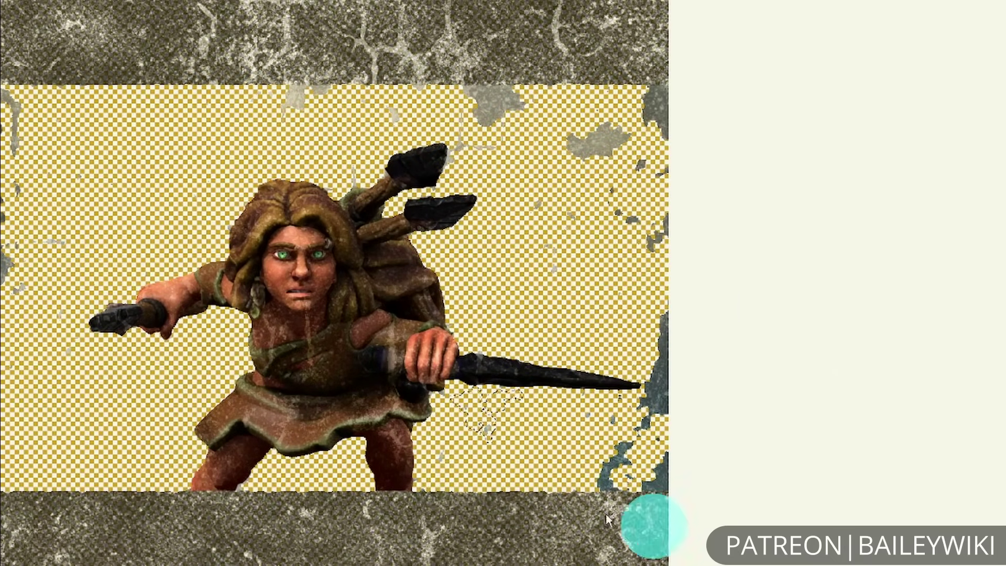
pyautogui.click(433, 493)
pyautogui.click(333, 194)
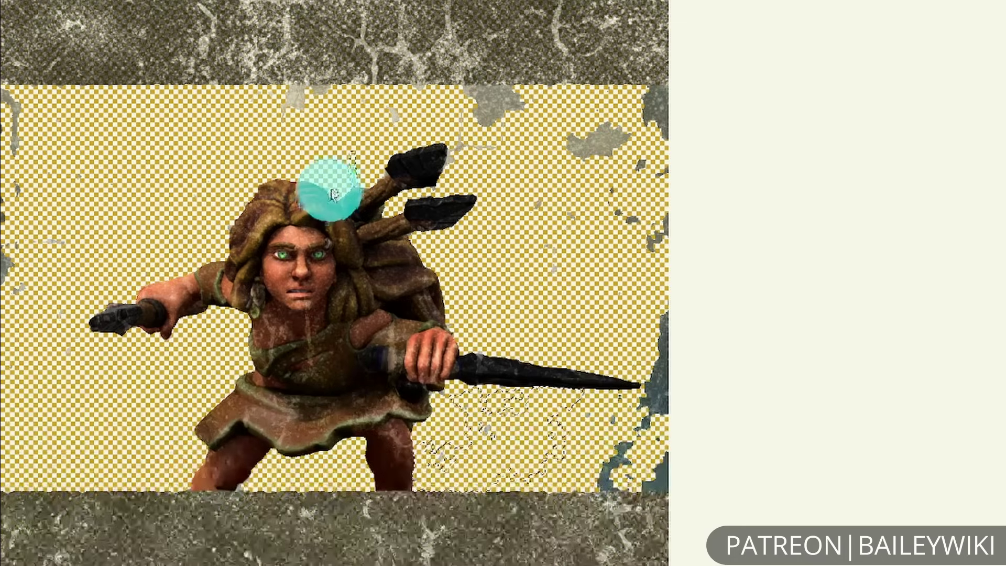
pyautogui.click(665, 307)
pyautogui.click(310, 481)
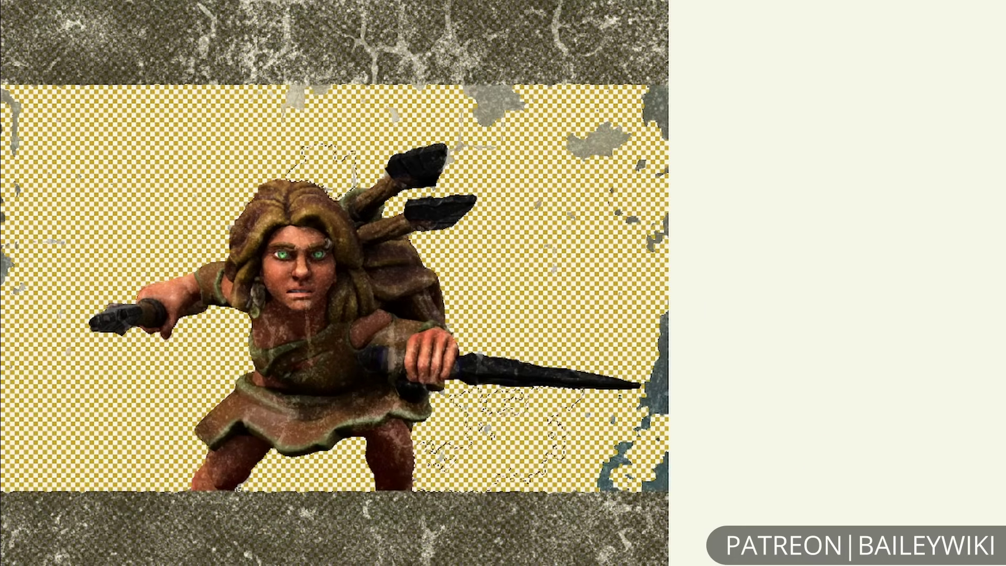
# - Remove the leftover patches near the image's right edge and below the character's legs, and apply the Magic Lasso edits
pyautogui.click(770, 97)
pyautogui.click(618, 416)
pyautogui.click(281, 494)
pyautogui.click(258, 490)
pyautogui.click(304, 501)
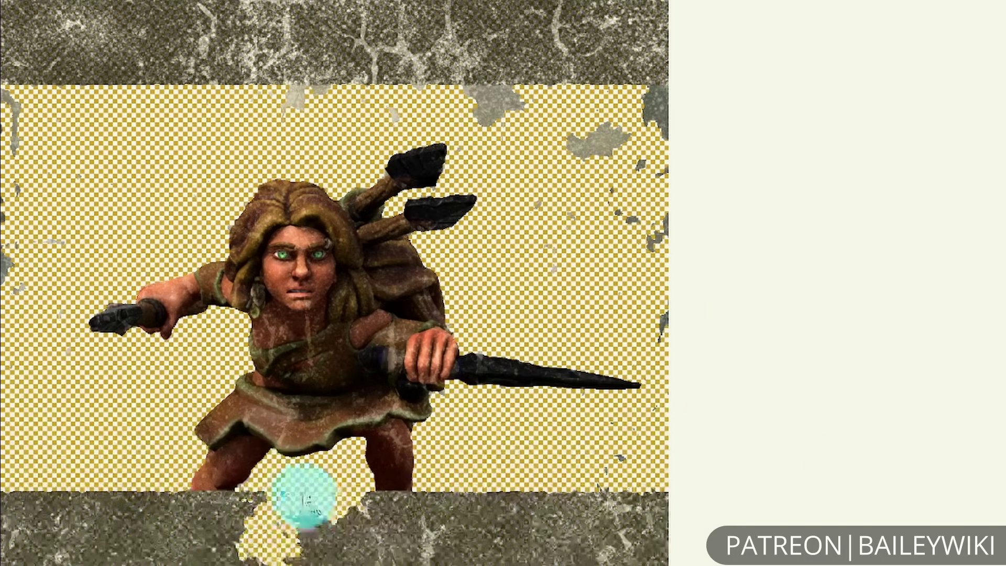
pyautogui.click(253, 493)
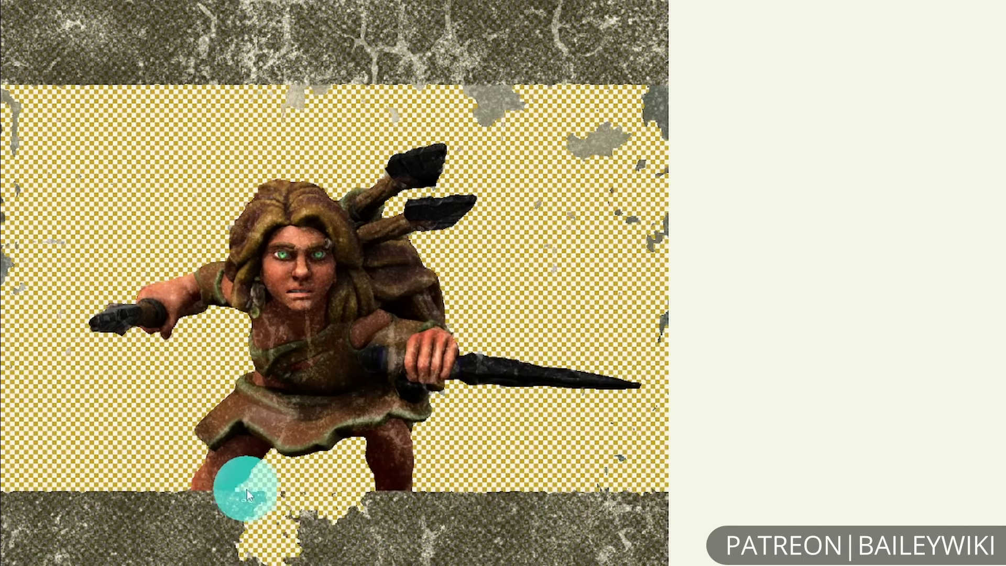
pyautogui.rightClick(349, 562)
pyautogui.click(263, 498)
pyautogui.click(352, 529)
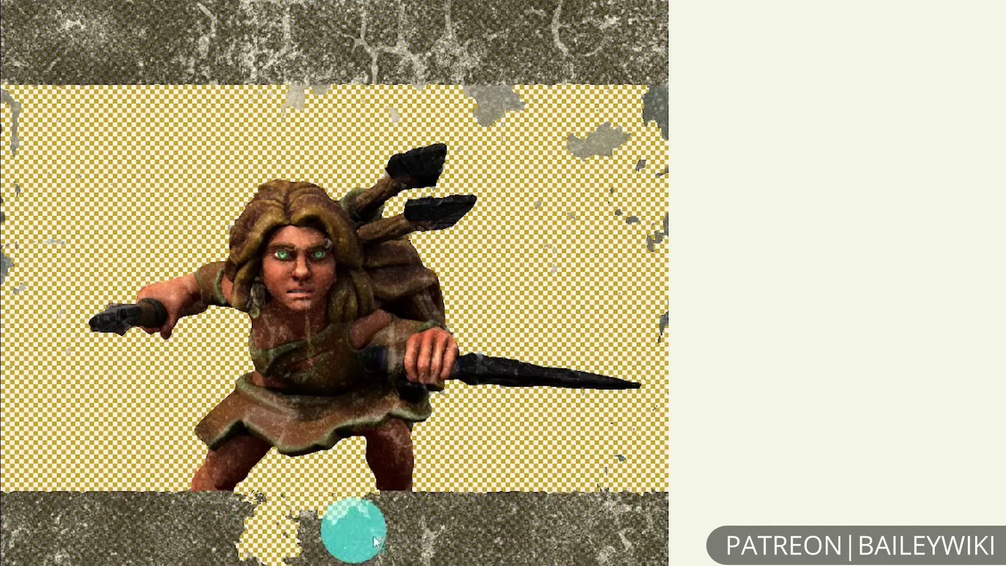
pyautogui.click(278, 494)
pyautogui.click(261, 503)
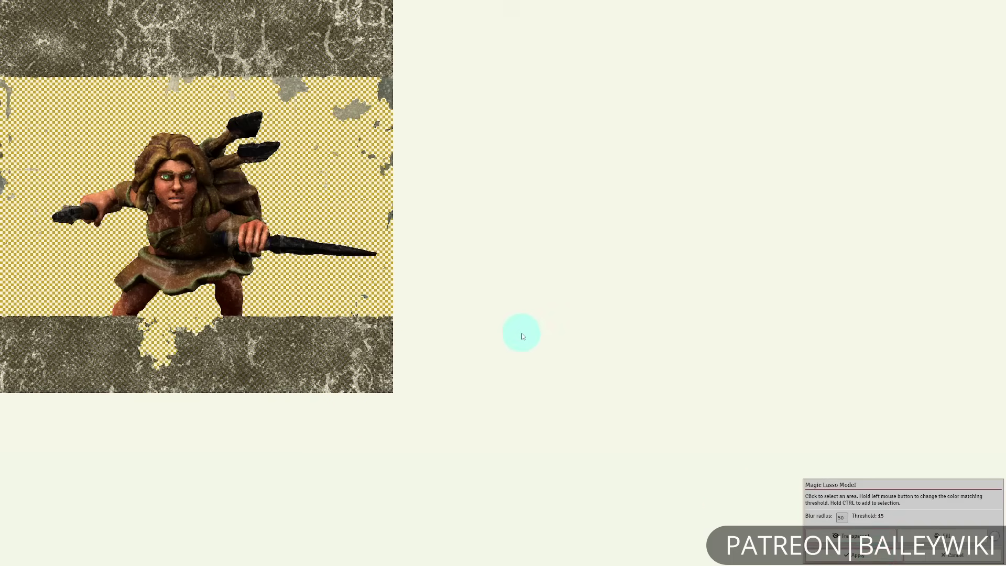
pyautogui.press('Return')
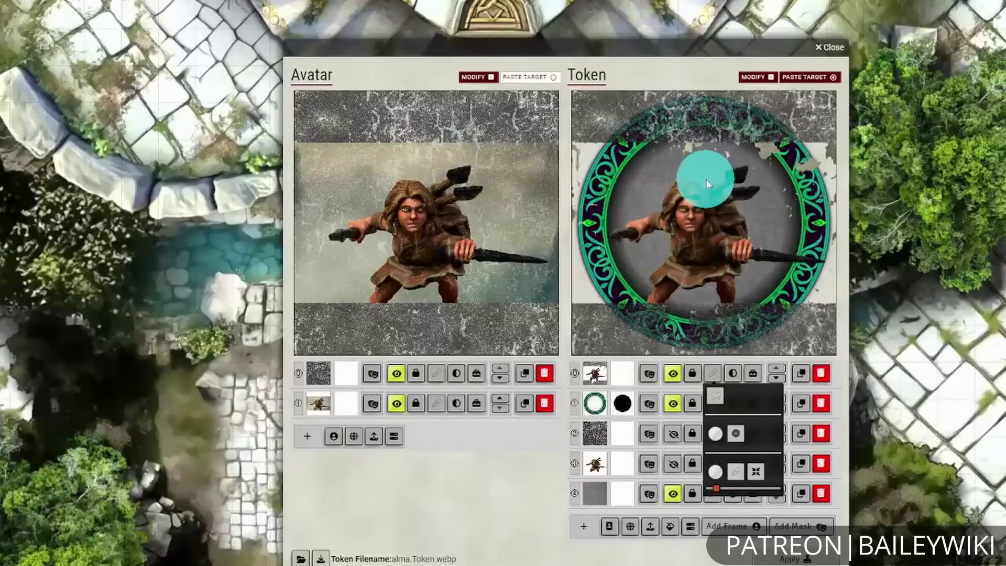
# - Unlock the cut-out character layer and shift it slightly downward within the token frame
pyautogui.click(468, 484)
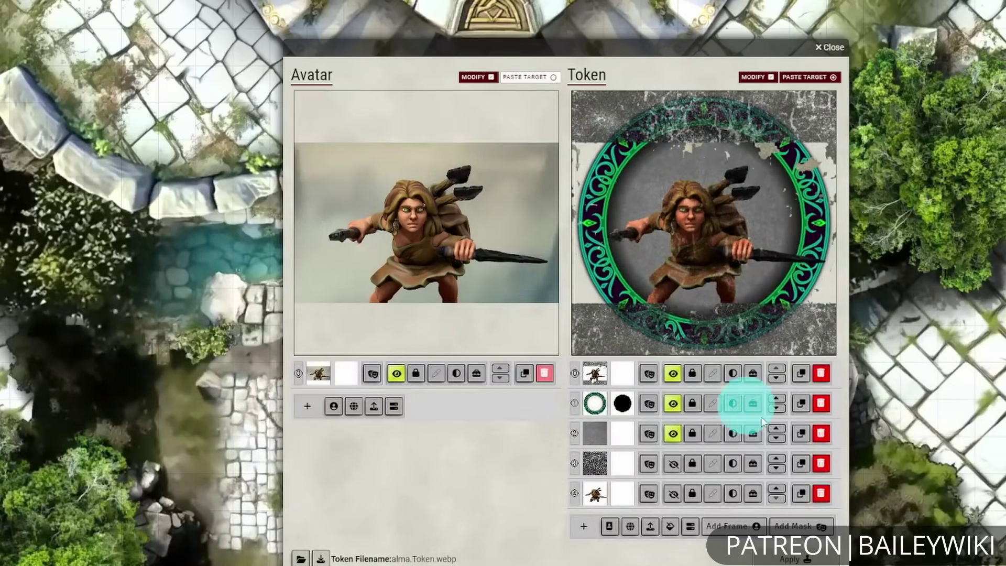
pyautogui.click(692, 373)
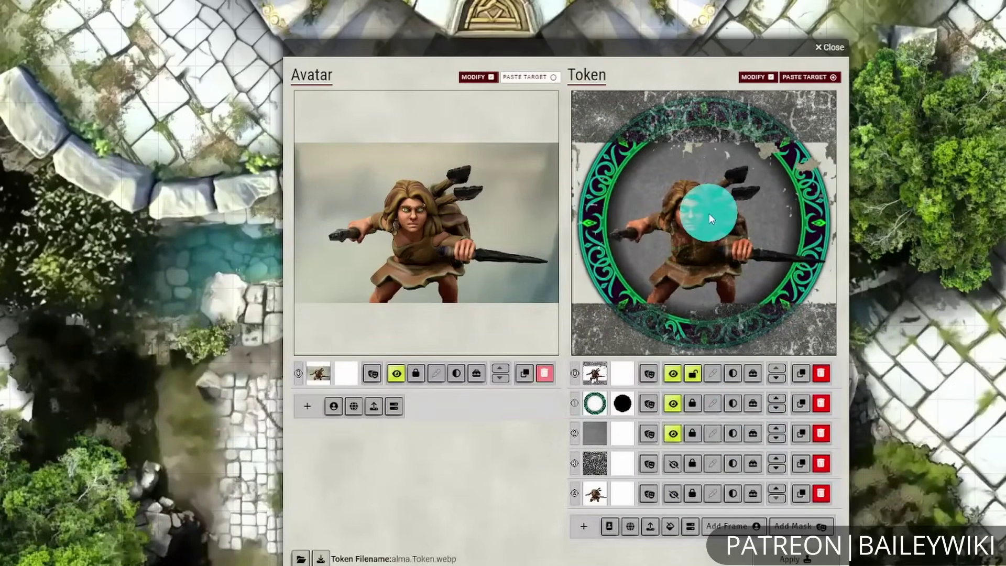
pyautogui.moveTo(702, 222)
pyautogui.mouseDown()
pyautogui.moveTo(693, 222)
pyautogui.moveTo(700, 233)
pyautogui.moveTo(693, 226)
pyautogui.moveTo(715, 242)
pyautogui.moveTo(696, 242)
pyautogui.mouseUp()
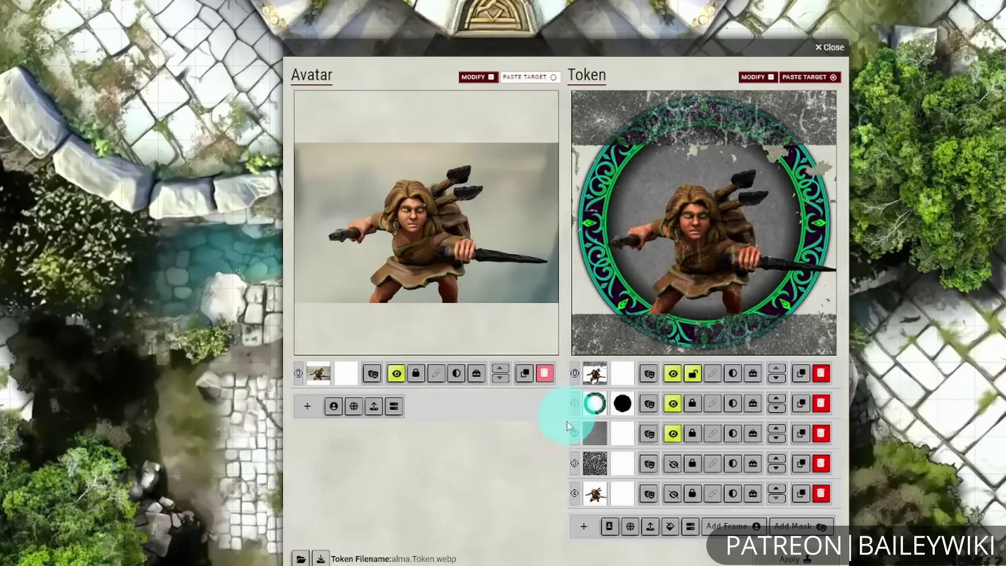
# - Try the cut-out character layer below the green frame and return it above the frame to compare the layer order
pyautogui.click(777, 399)
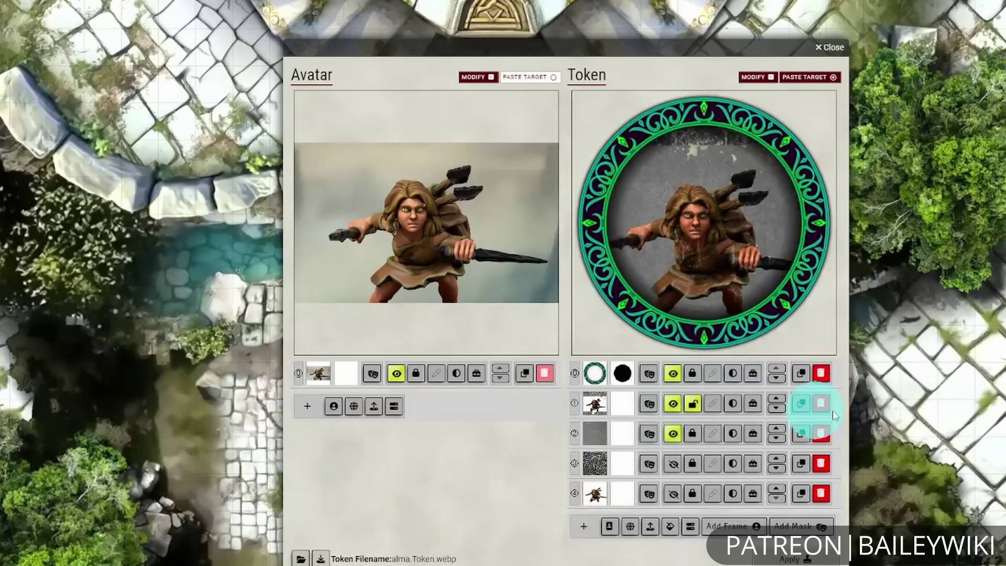
pyautogui.click(776, 378)
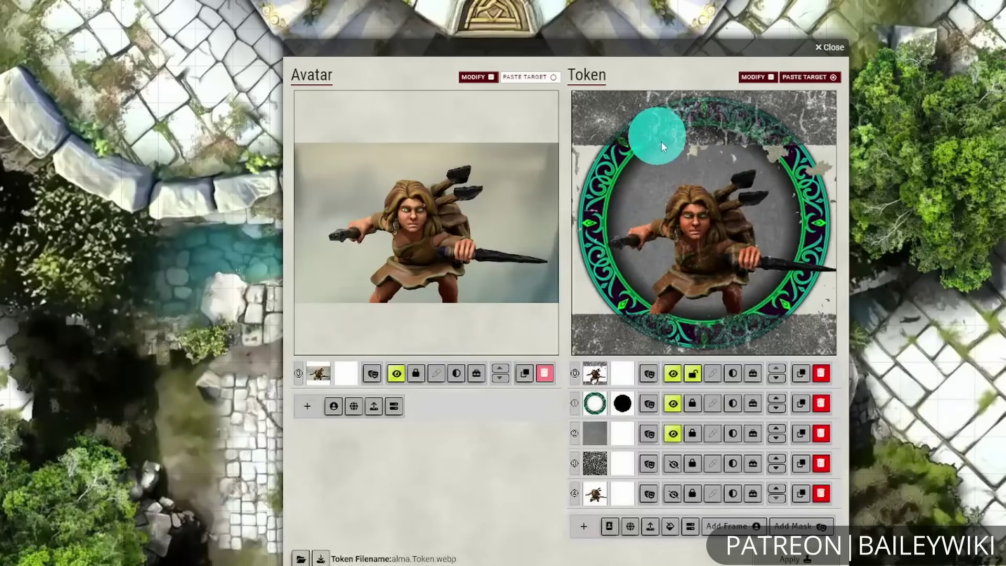
pyautogui.click(776, 378)
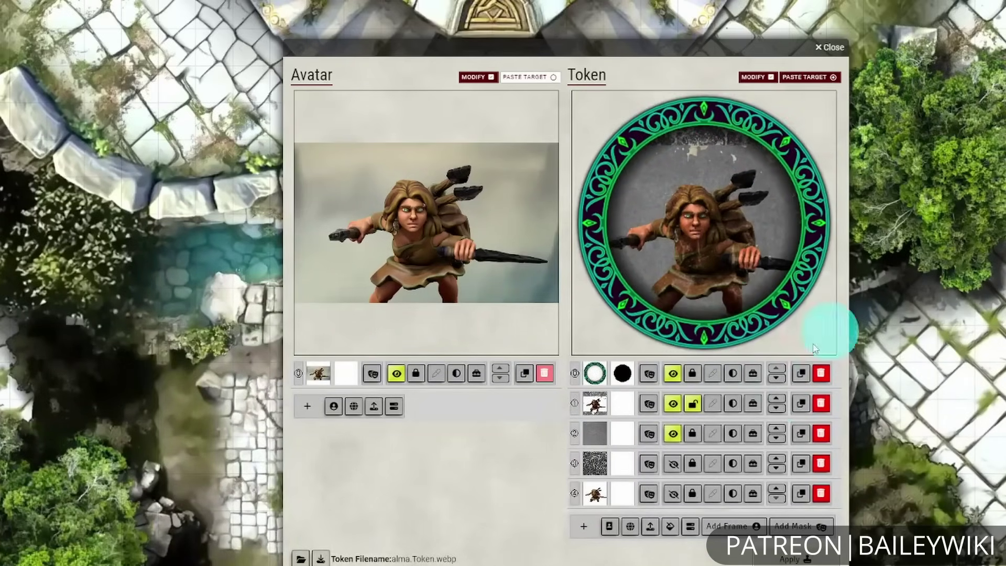
pyautogui.click(776, 398)
# - Use Magic Lasso on the cut-out character layer to make the leftover texture patches above the character transparent
pyautogui.click(753, 374)
pyautogui.click(650, 420)
pyautogui.click(173, 87)
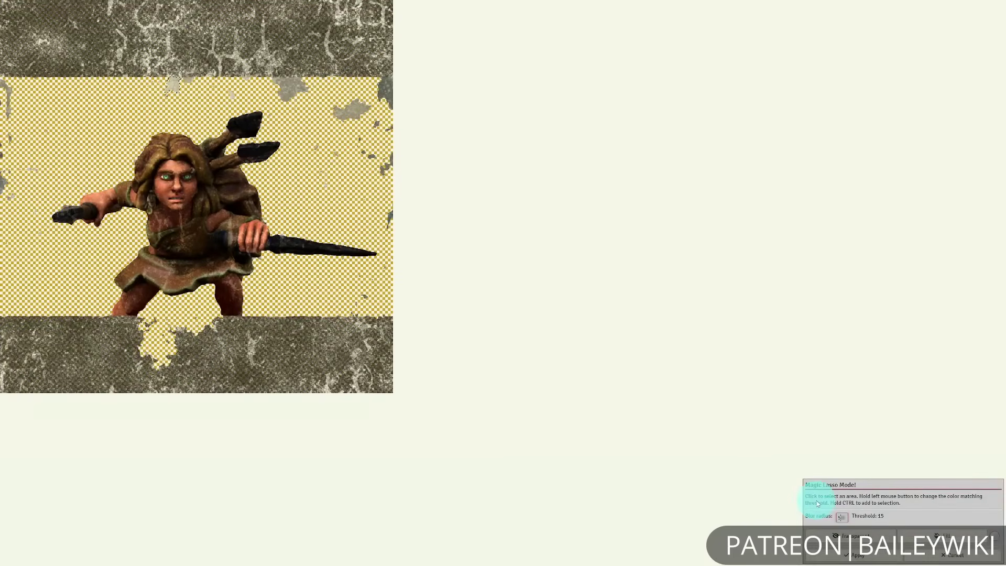
pyautogui.click(253, 107)
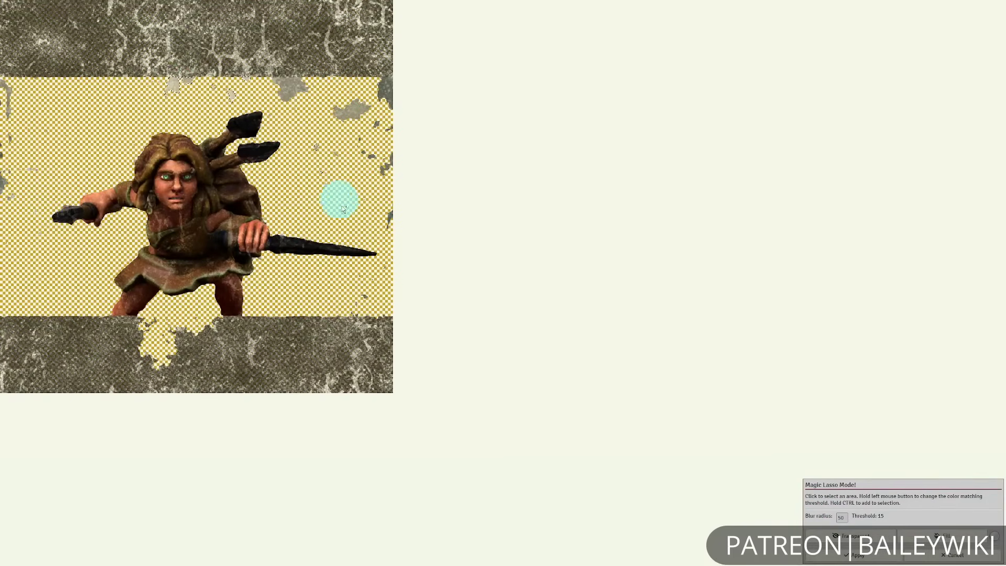
pyautogui.moveTo(220, 74)
pyautogui.mouseDown()
pyautogui.moveTo(205, 101)
pyautogui.moveTo(187, 54)
pyautogui.moveTo(225, 78)
pyautogui.moveTo(162, 67)
pyautogui.moveTo(242, 70)
pyautogui.moveTo(224, 65)
pyautogui.moveTo(253, 81)
pyautogui.moveTo(101, 41)
pyautogui.mouseUp()
pyautogui.click(856, 536)
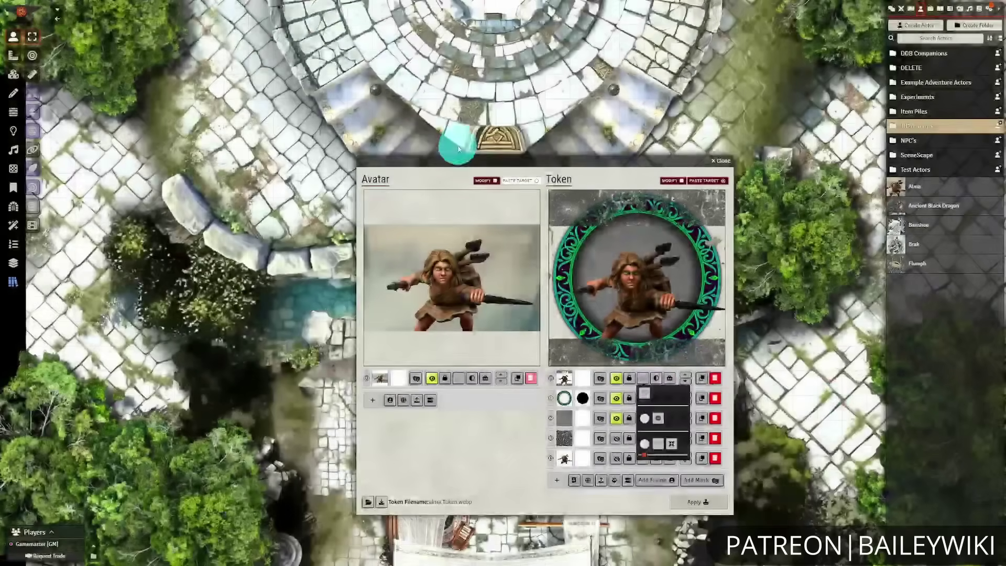
# - Compare the character layer below and above the green frame, and try removing its leftover areas by picking a transparency colour from the token image
pyautogui.click(686, 379)
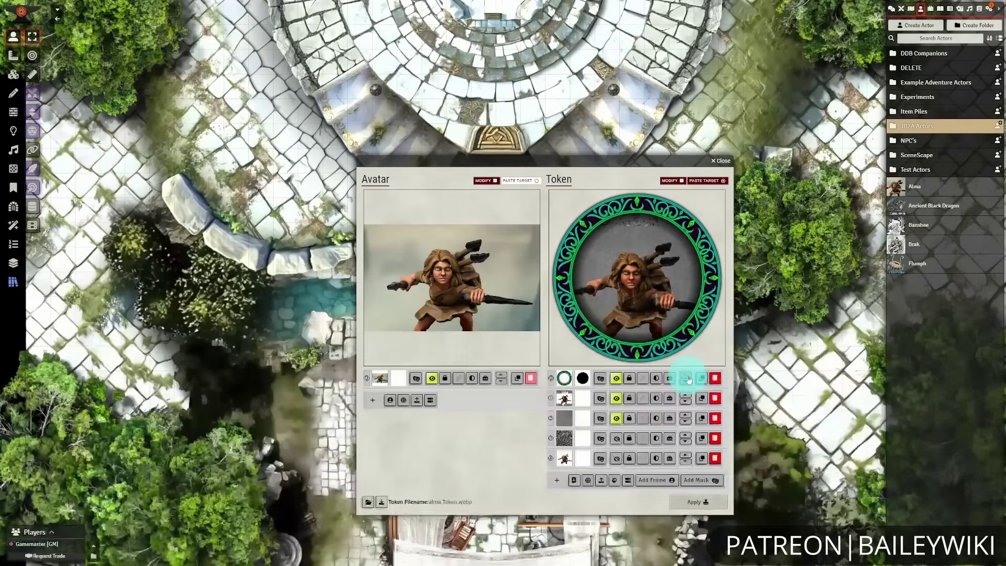
pyautogui.click(685, 394)
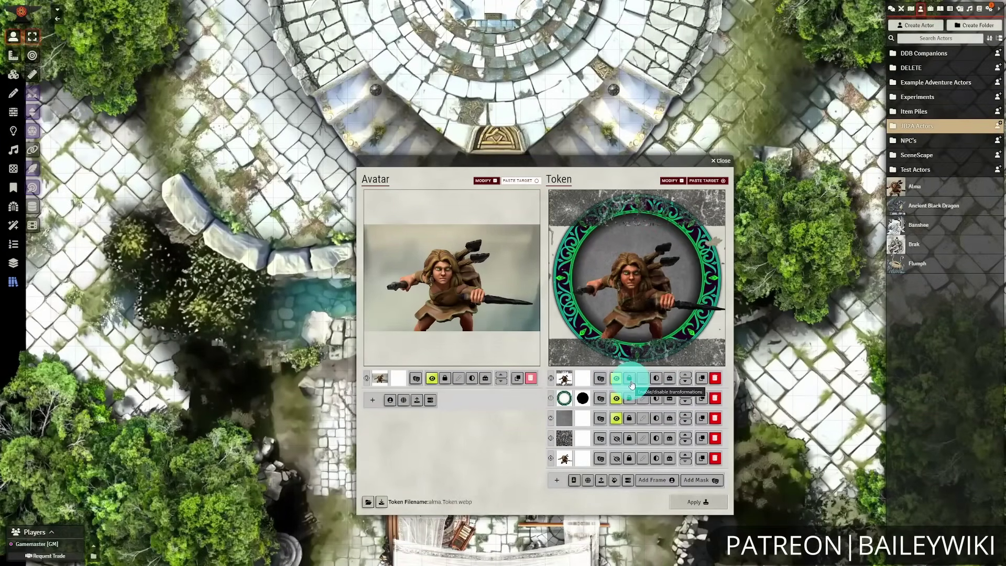
pyautogui.click(643, 380)
pyautogui.click(659, 446)
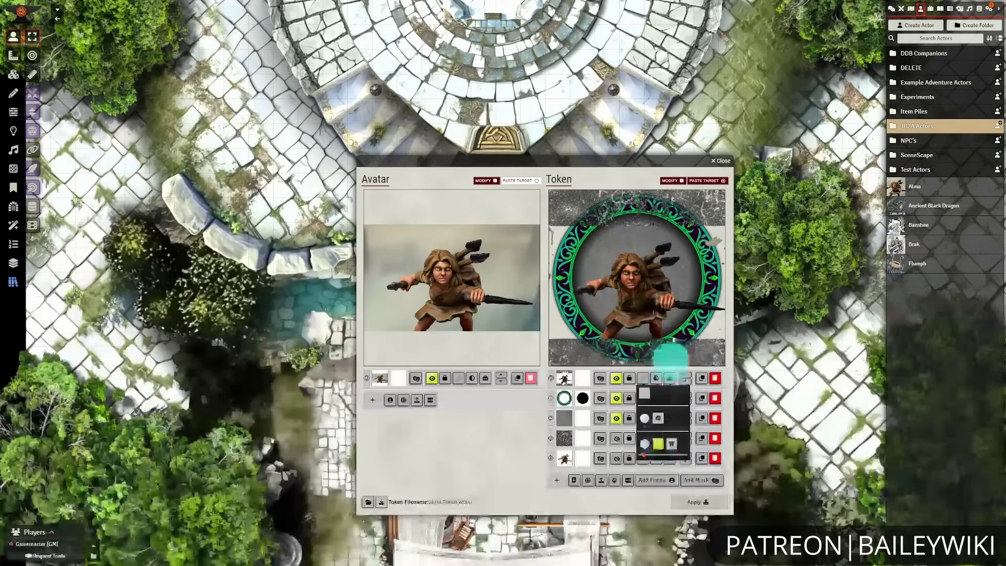
pyautogui.click(649, 224)
pyautogui.click(643, 379)
pyautogui.click(635, 224)
pyautogui.click(643, 379)
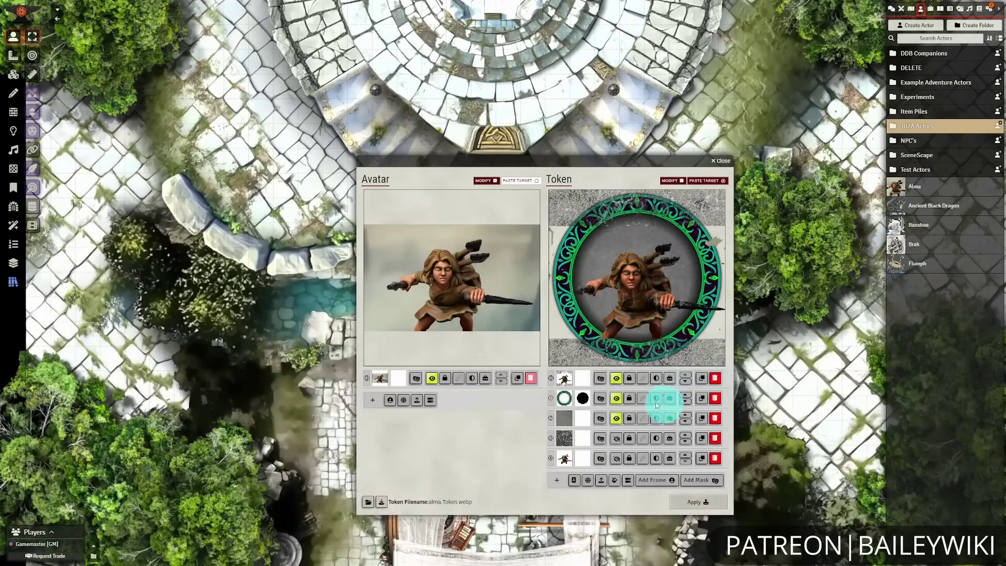
# - Reopen Magic Lasso on the character layer and remove the small remnants still left just above the character's head
pyautogui.click(667, 442)
pyautogui.click(170, 73)
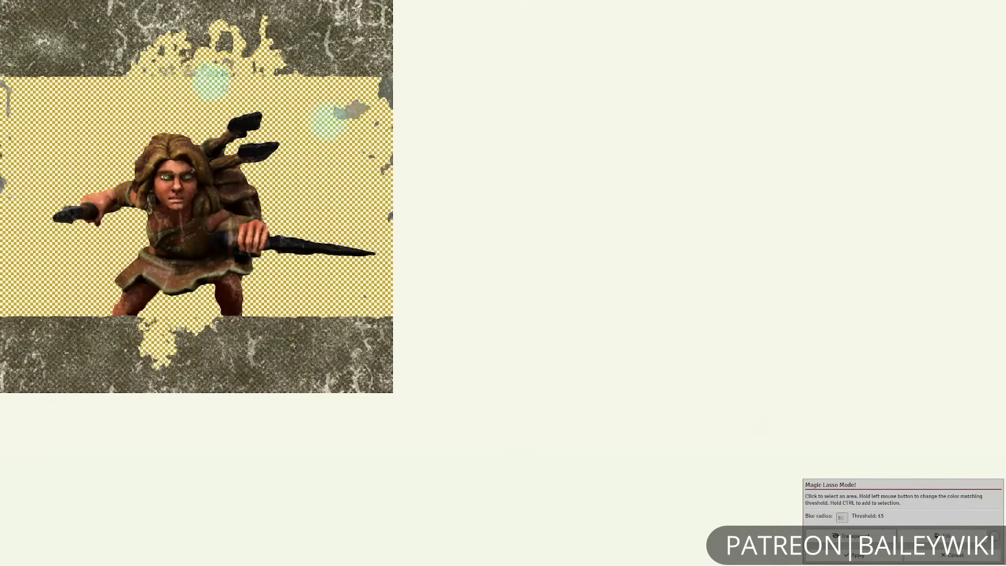
pyautogui.click(206, 83)
pyautogui.press('Return')
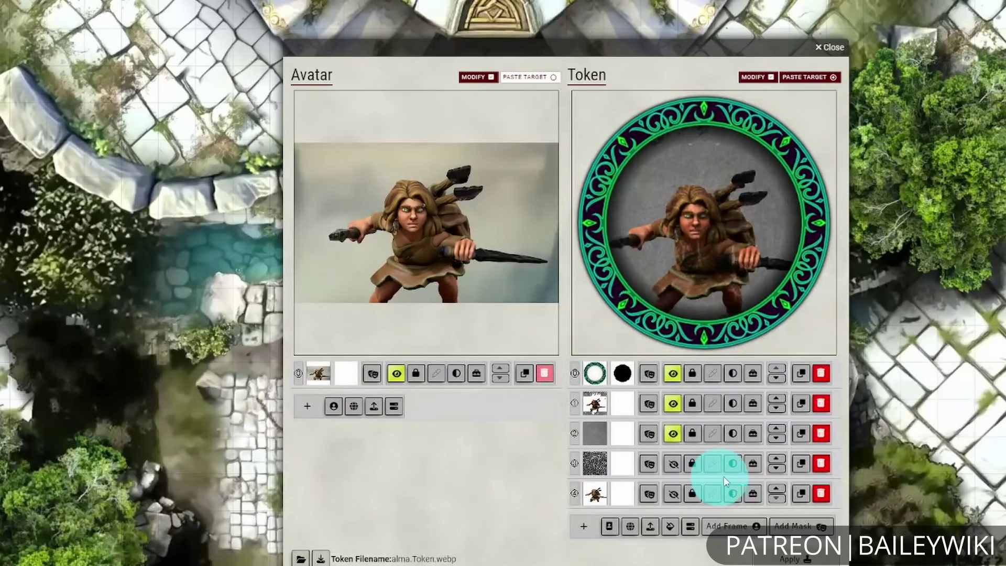
# - Duplicate the character layer, place one copy above the green frame, unlock that copy and shift it slightly left
pyautogui.click(621, 381)
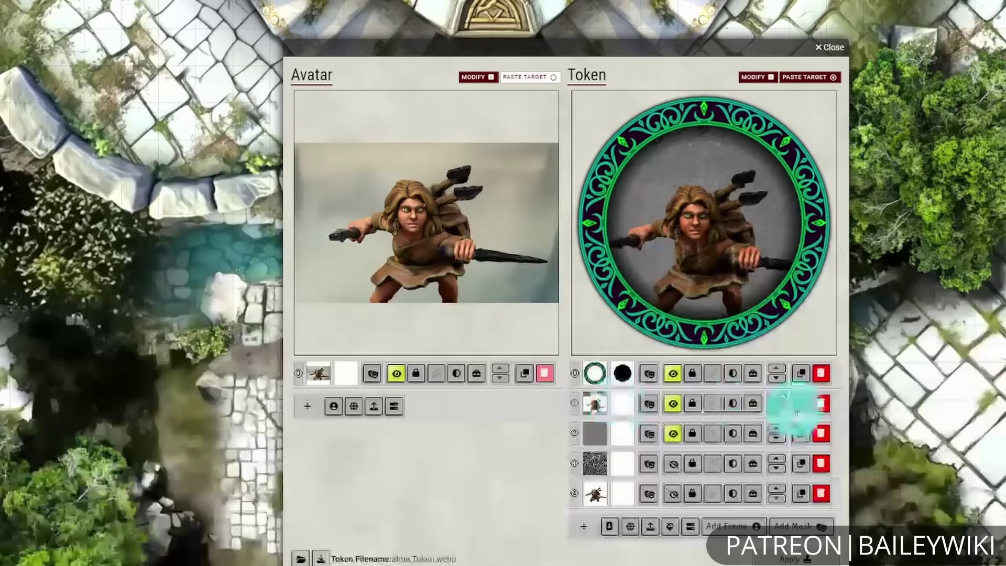
pyautogui.click(800, 405)
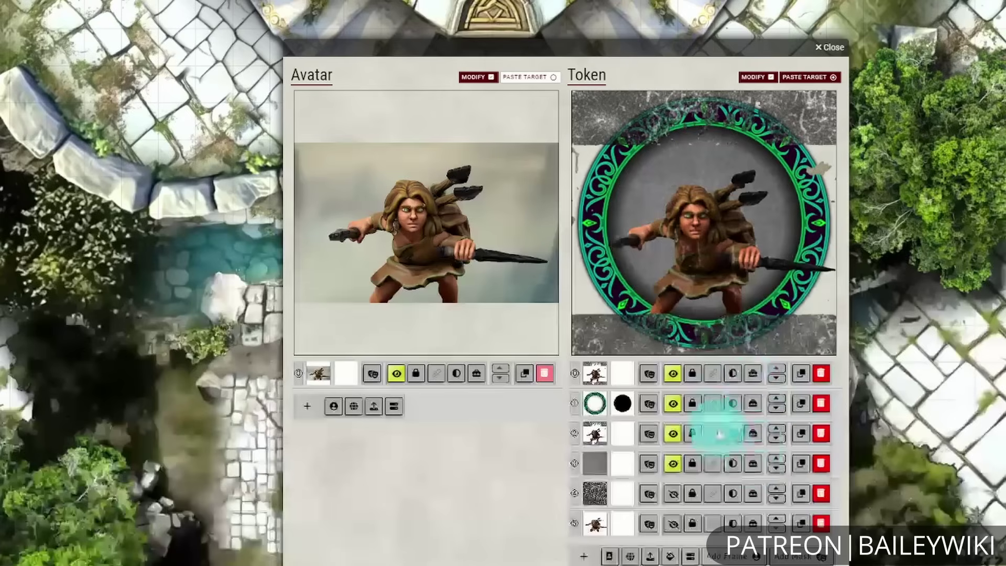
pyautogui.click(692, 373)
pyautogui.moveTo(706, 257); pyautogui.dragTo(674, 256)
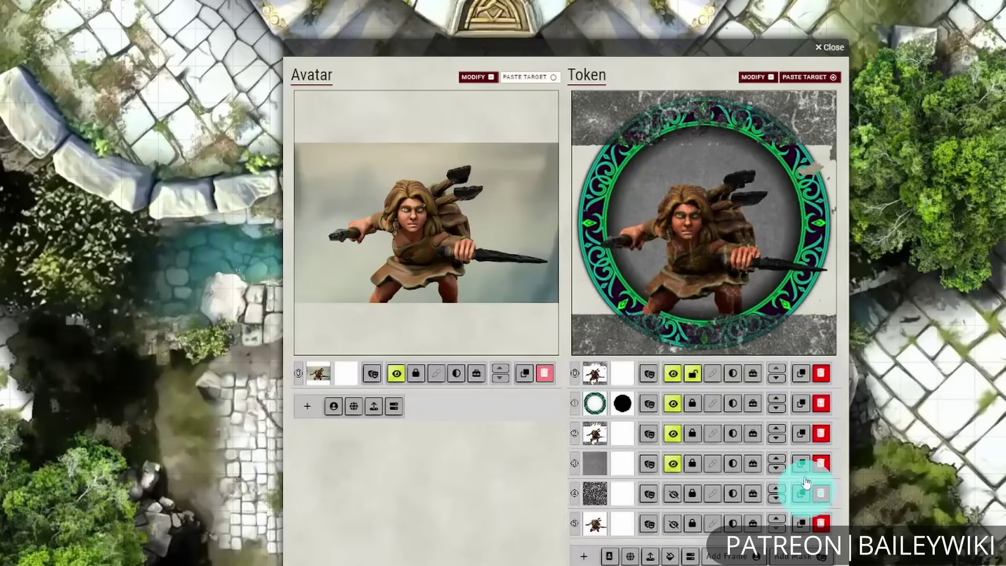
# - Delete the character copy beneath the frame and nudge the remaining character layer slightly downward
pyautogui.click(820, 435)
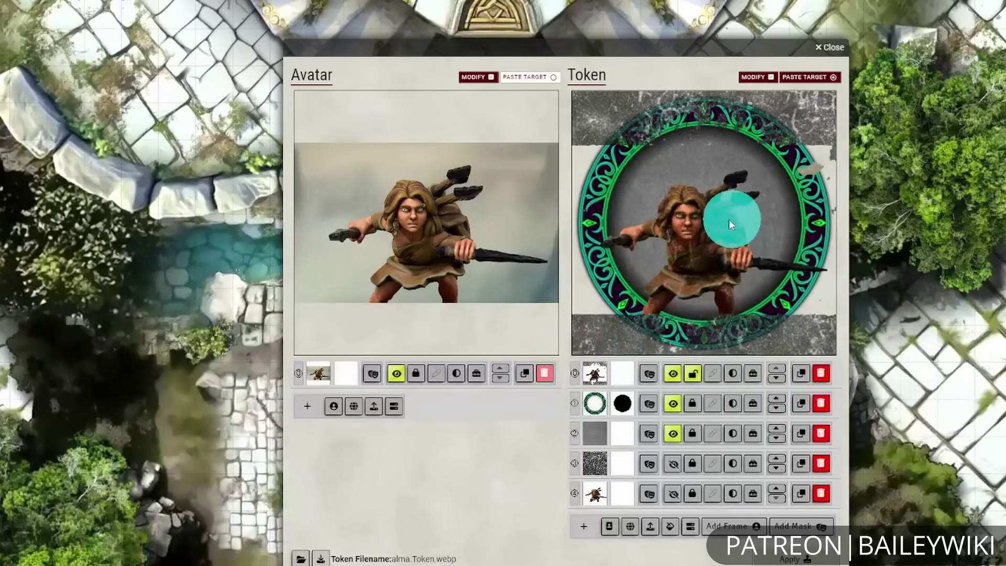
pyautogui.moveTo(708, 218); pyautogui.dragTo(710, 228)
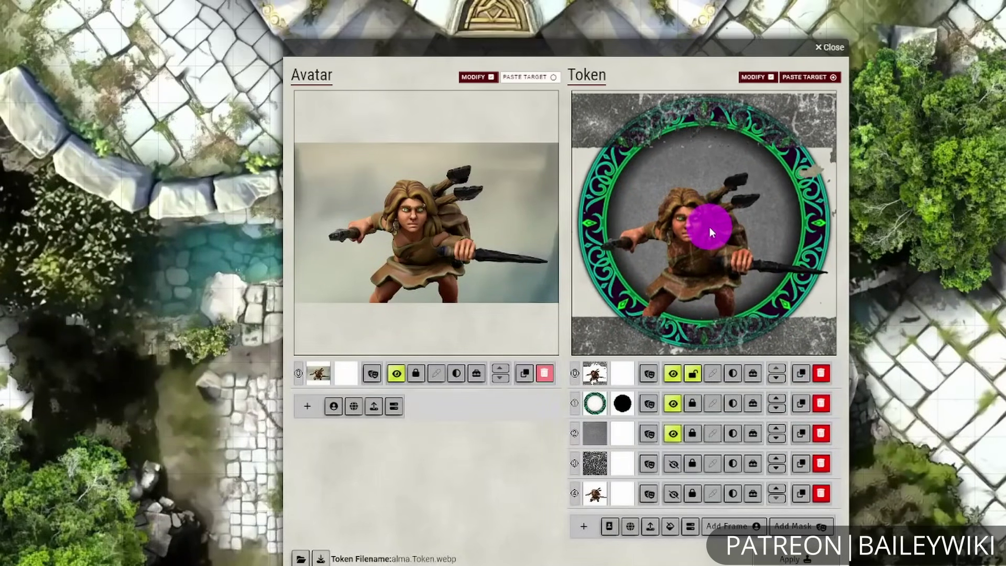
pyautogui.moveTo(710, 228); pyautogui.dragTo(709, 228)
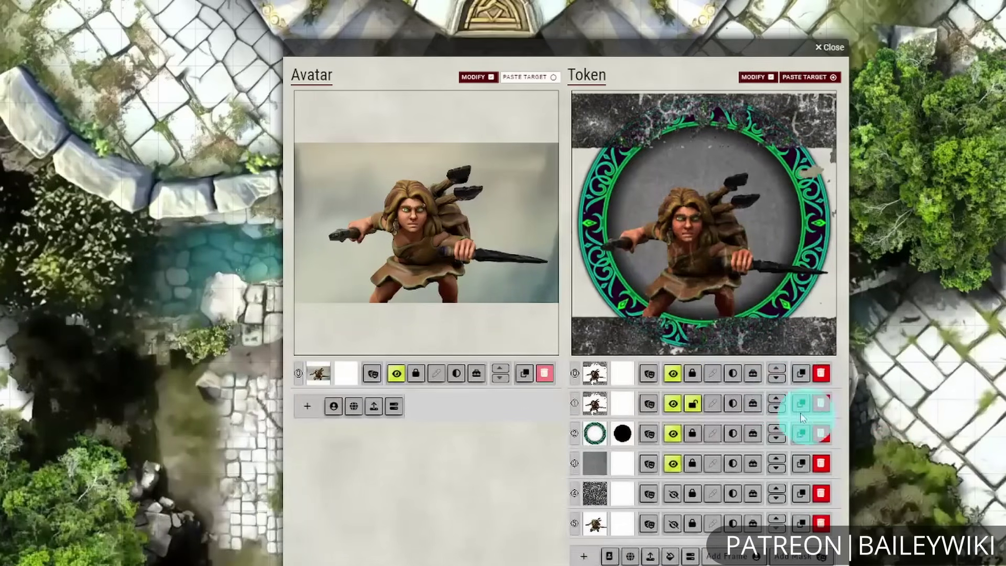
# - Duplicate the repositioned character, place one copy below the green frame, and toggle the upper copy's visibility to compare both
pyautogui.click(776, 408)
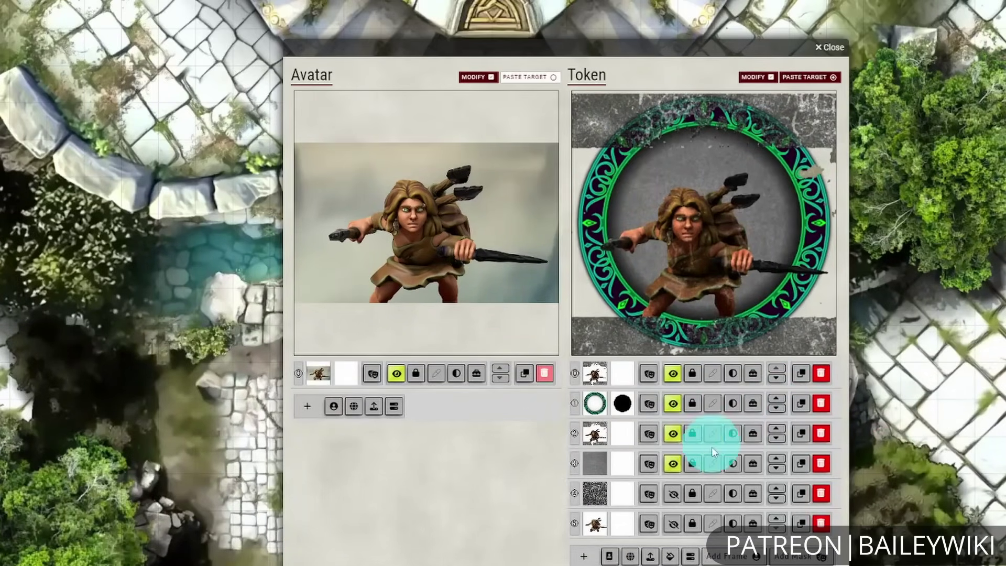
pyautogui.click(675, 434)
pyautogui.click(673, 373)
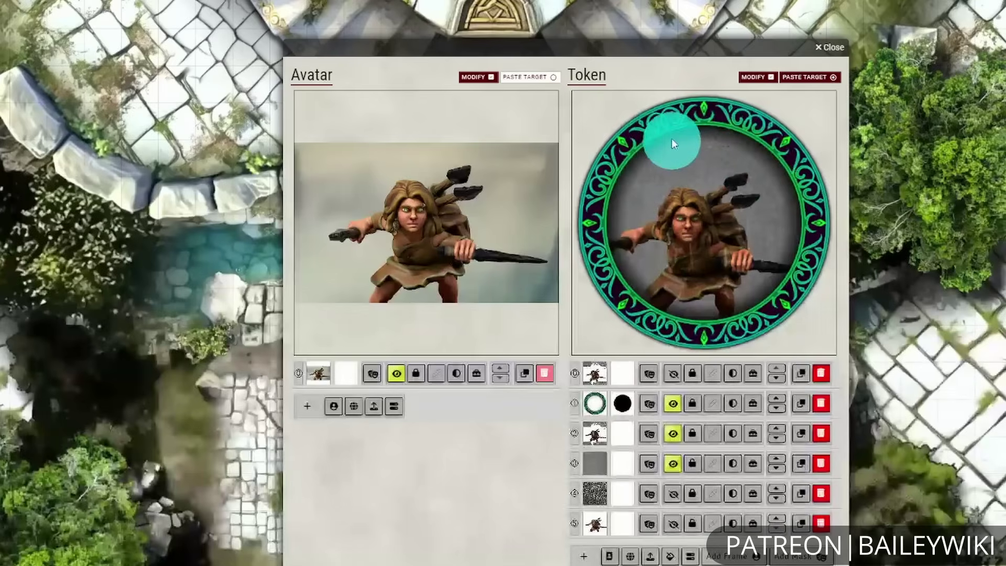
pyautogui.click(673, 374)
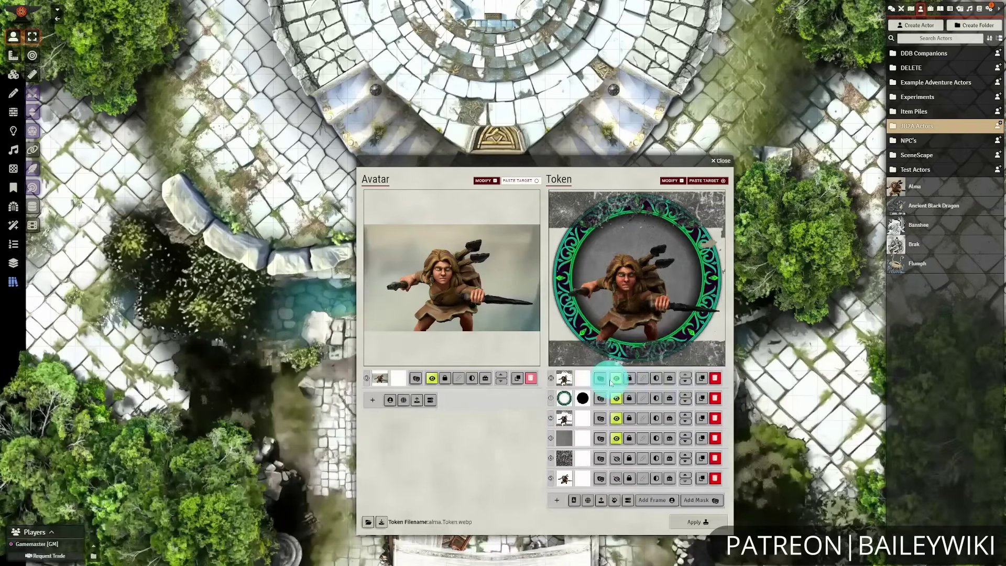
# - Paint a custom mask on the top character layer over the blade, both hands and the items behind the shoulder, and apply it
pyautogui.click(601, 380)
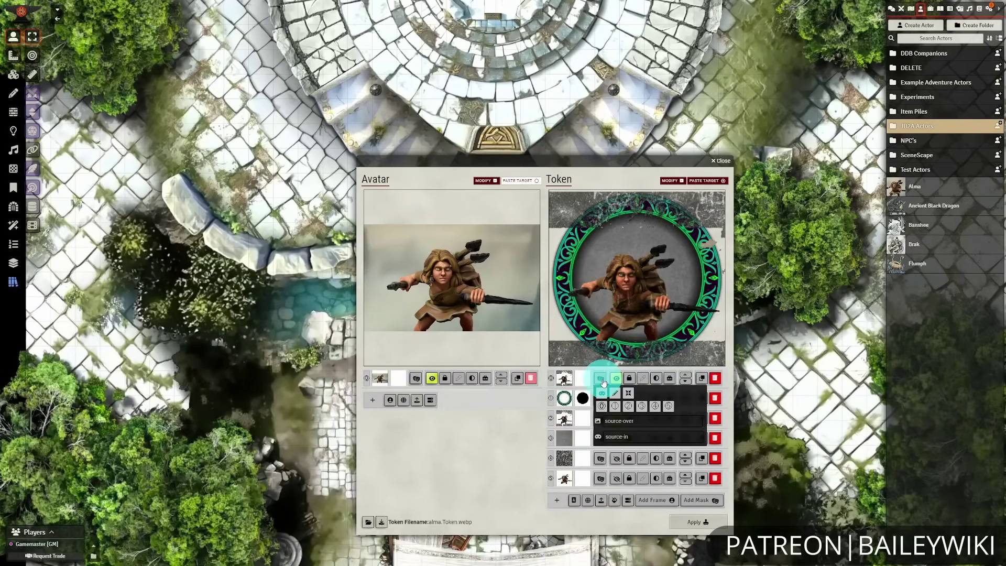
pyautogui.click(616, 395)
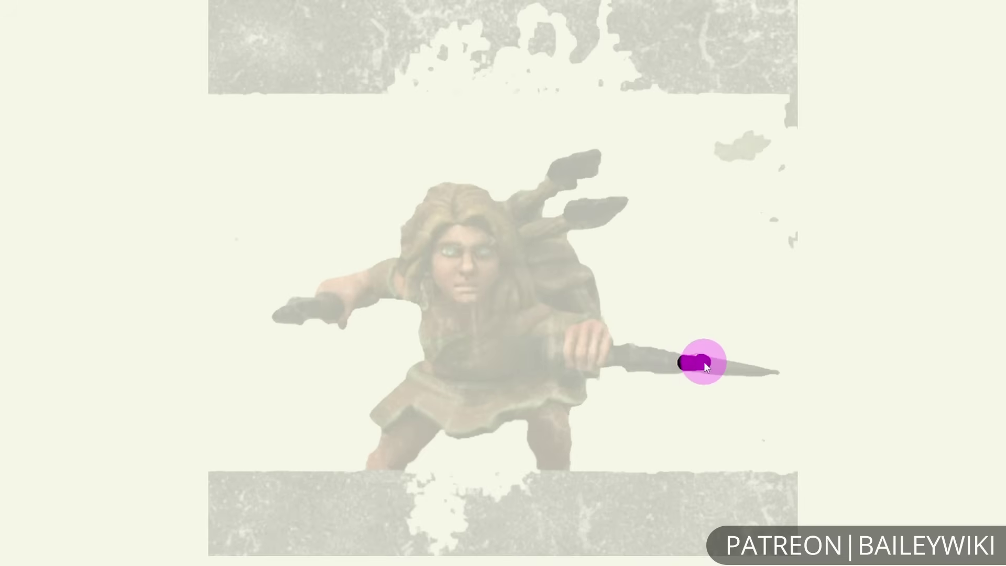
pyautogui.moveTo(705, 365)
pyautogui.mouseDown()
pyautogui.moveTo(768, 369)
pyautogui.moveTo(625, 371)
pyautogui.moveTo(617, 355)
pyautogui.moveTo(597, 367)
pyautogui.mouseUp()
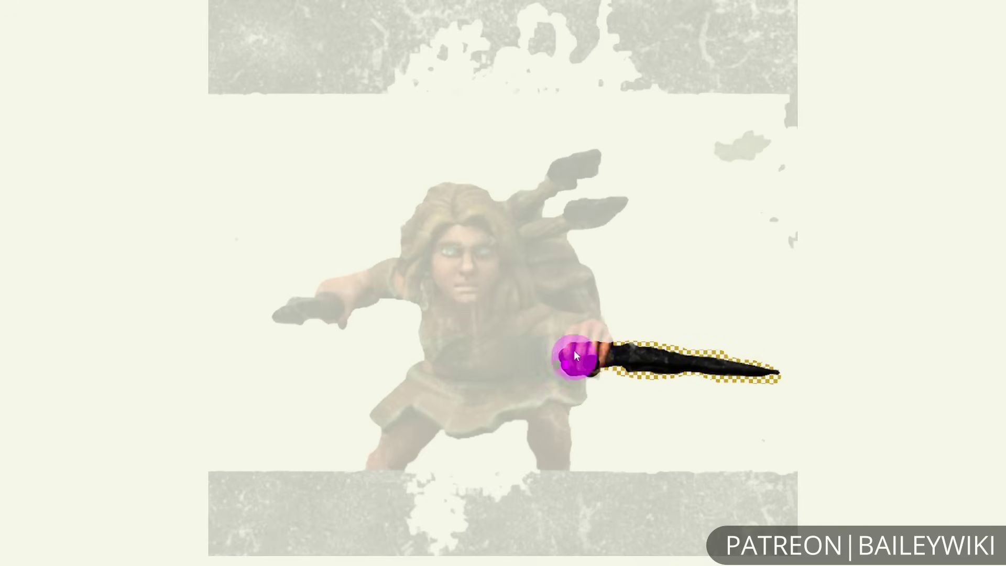
pyautogui.moveTo(577, 330); pyautogui.dragTo(579, 331)
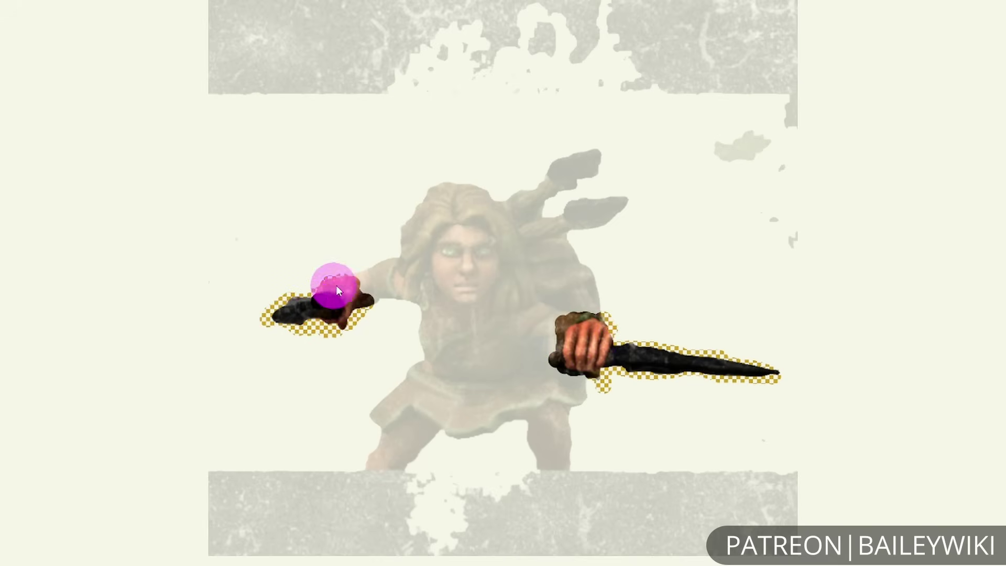
pyautogui.moveTo(385, 273); pyautogui.dragTo(393, 275)
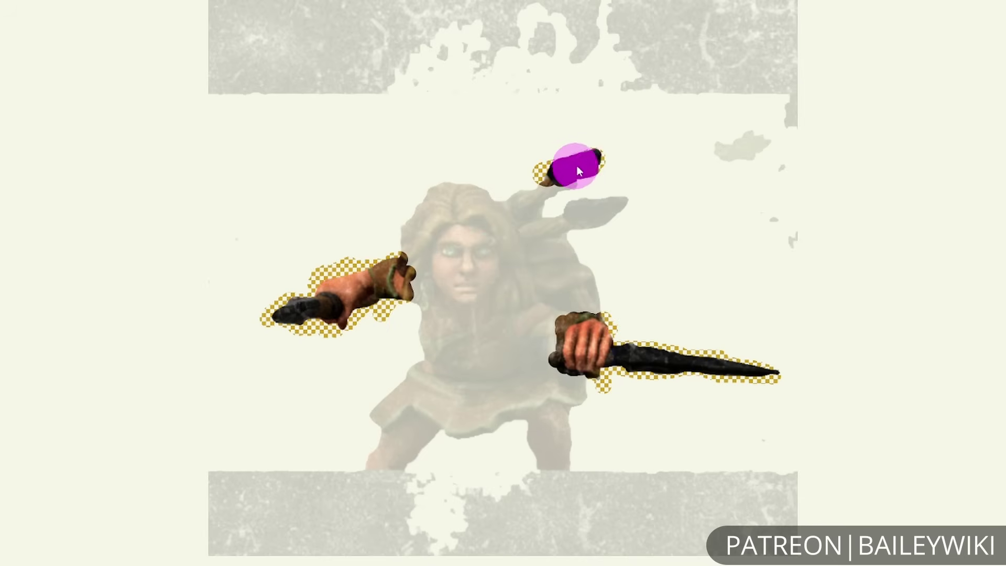
pyautogui.moveTo(600, 162)
pyautogui.mouseDown()
pyautogui.moveTo(546, 187)
pyautogui.moveTo(527, 218)
pyautogui.moveTo(619, 203)
pyautogui.moveTo(575, 236)
pyautogui.moveTo(474, 198)
pyautogui.moveTo(456, 202)
pyautogui.mouseUp()
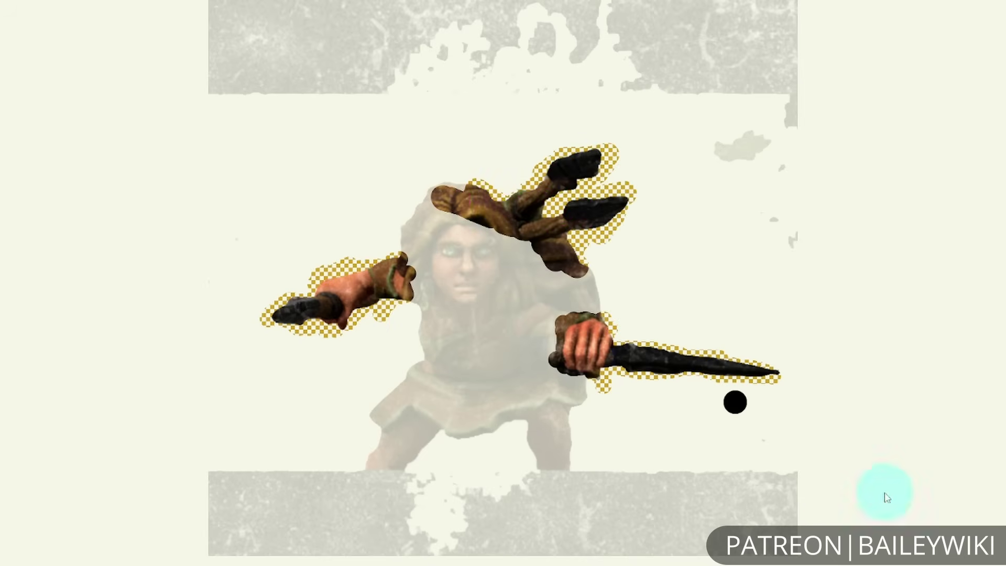
pyautogui.click(864, 556)
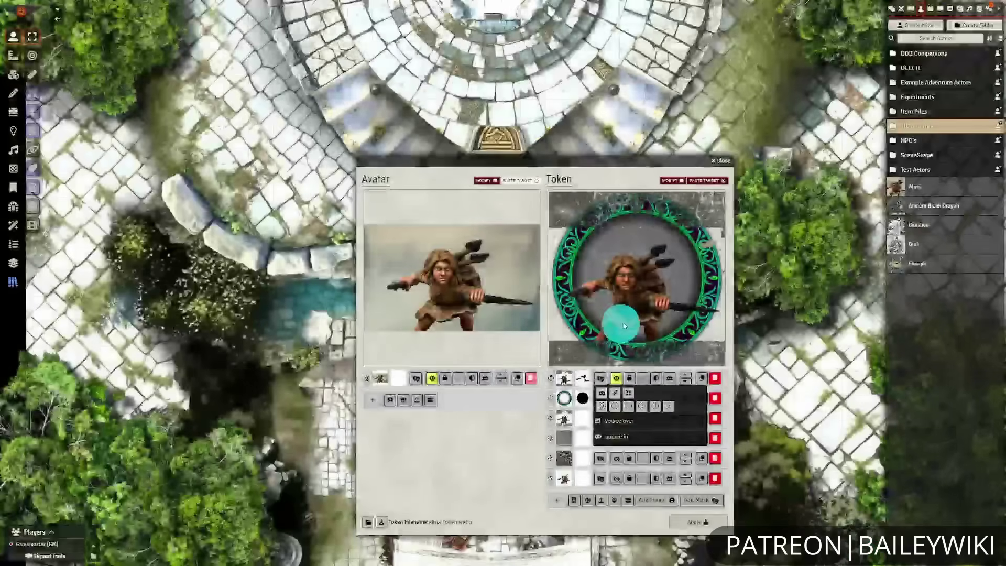
# - Assign the top character layer's painted mask to layer 0 only, and review its mask options
pyautogui.click(600, 391)
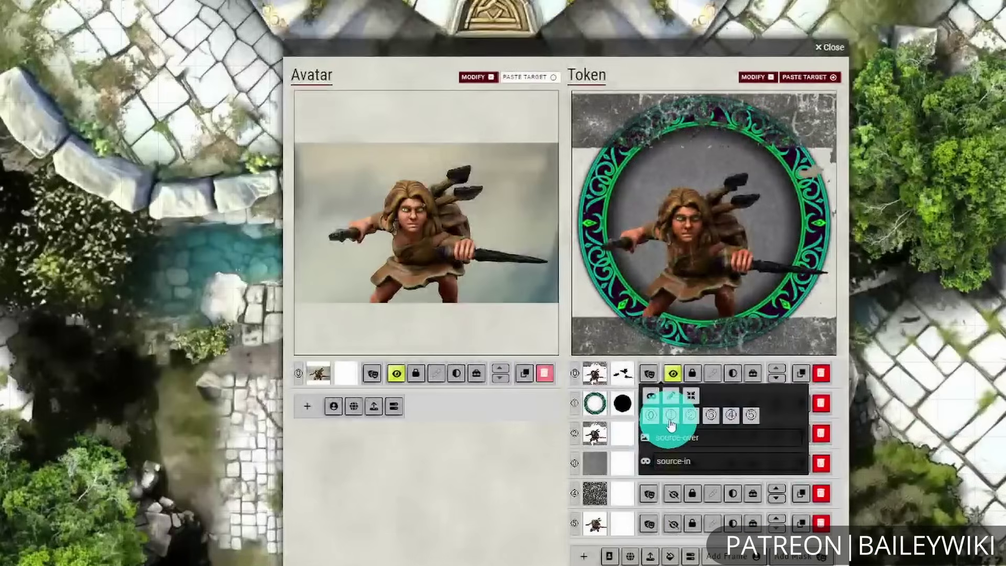
pyautogui.click(651, 415)
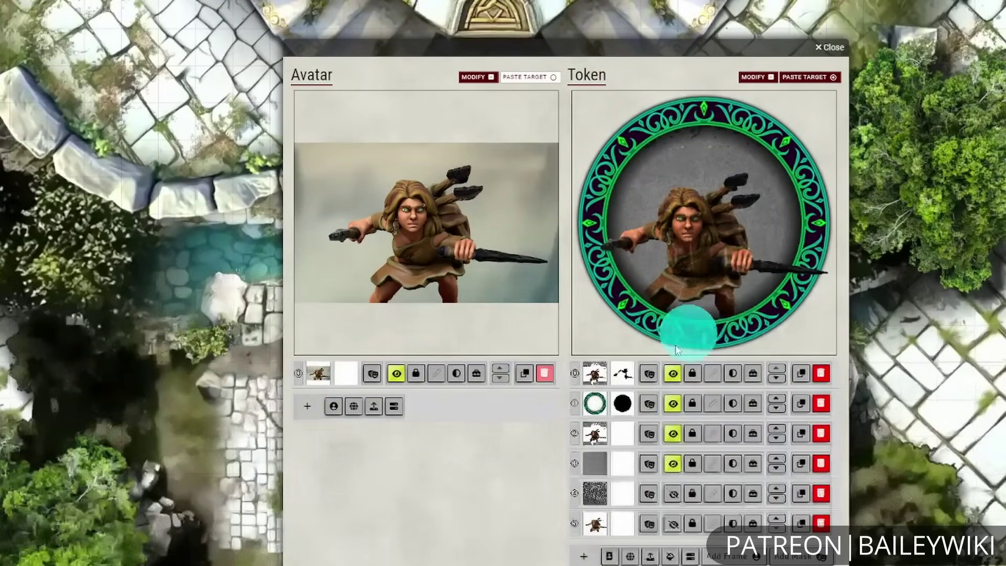
pyautogui.click(651, 373)
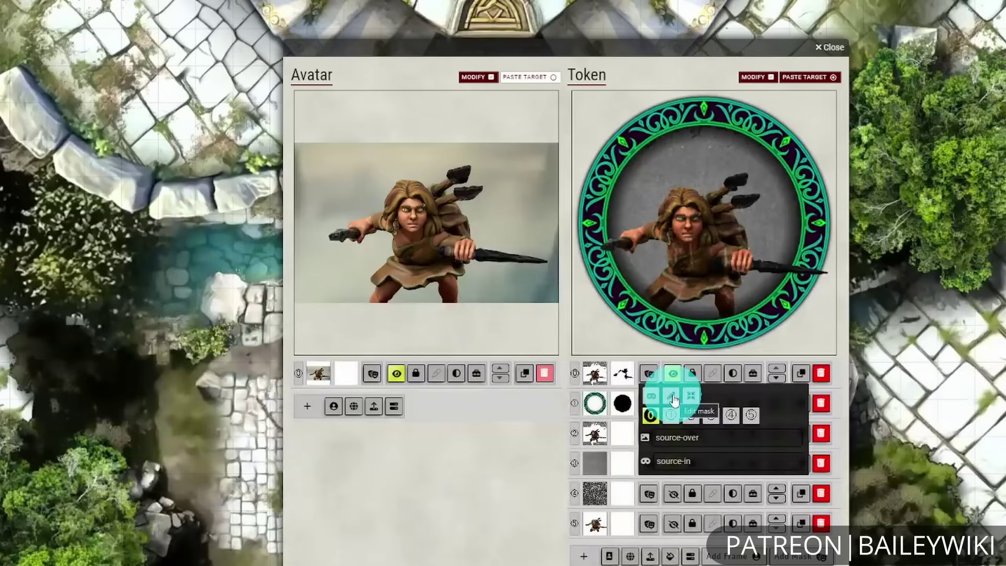
pyautogui.click(514, 445)
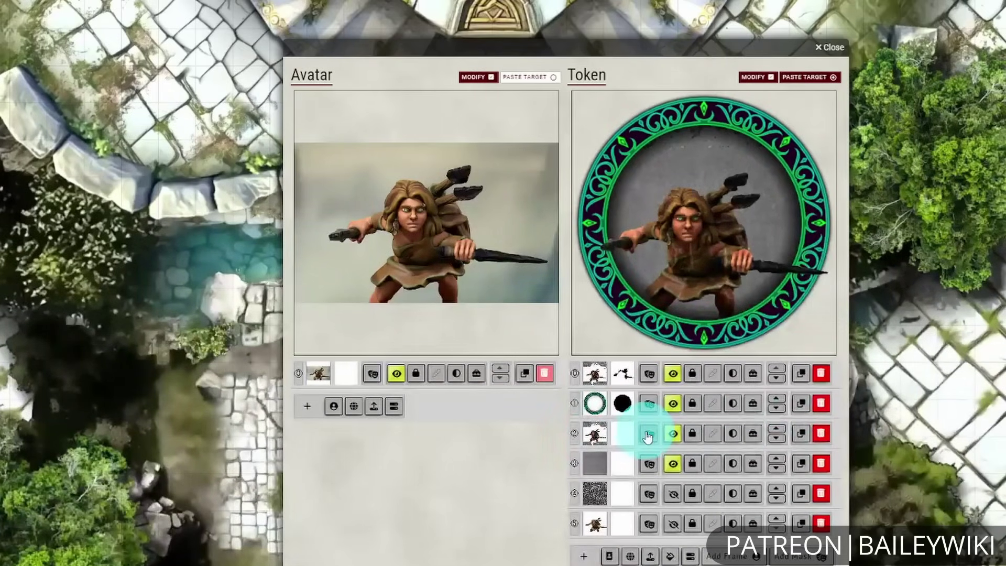
# - Open the mask editor for the character copy beneath the green frame
pyautogui.click(650, 436)
pyautogui.click(671, 457)
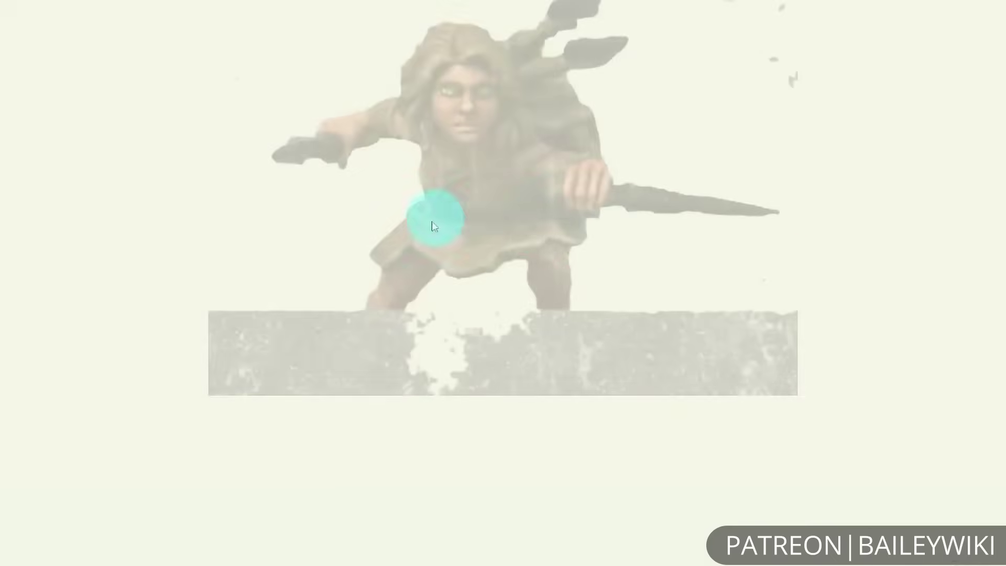